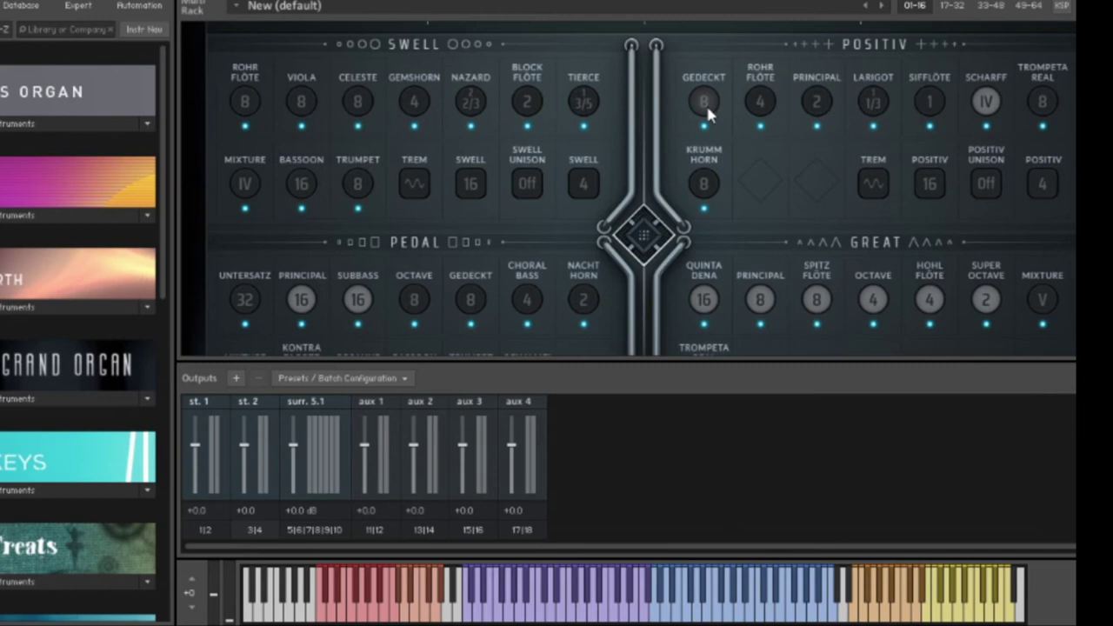
# - Audition the Positiv Gedeckt 8, Rohrflöte 4 and Sifflöte 1 stops one at a time, switching each off again
pyautogui.click(705, 102)
pyautogui.click(704, 102)
pyautogui.click(763, 104)
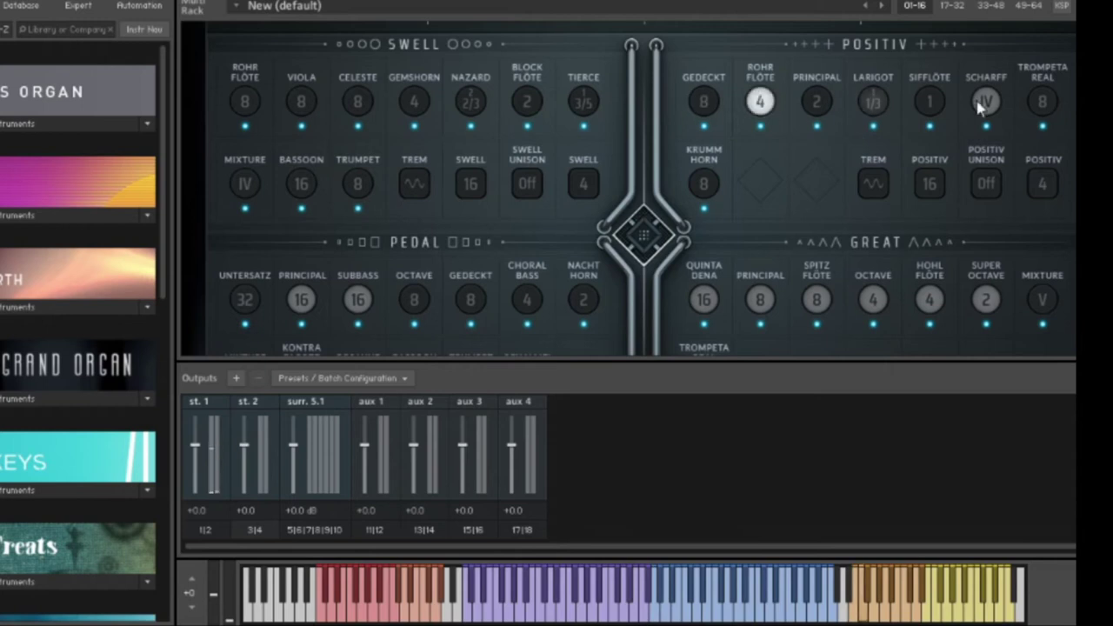
pyautogui.click(770, 107)
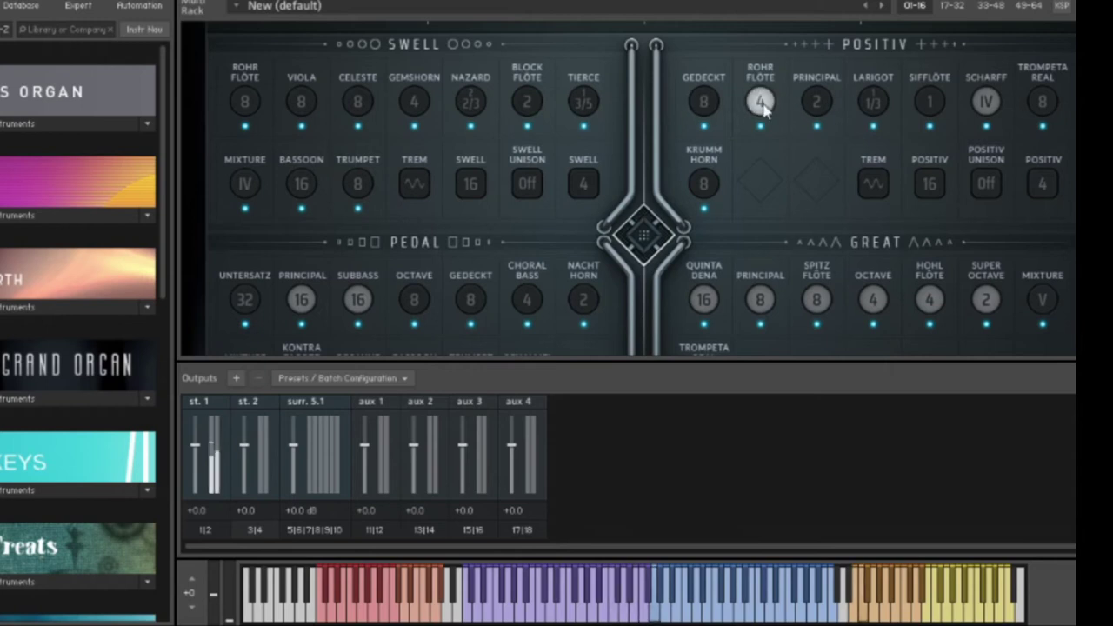
pyautogui.click(928, 105)
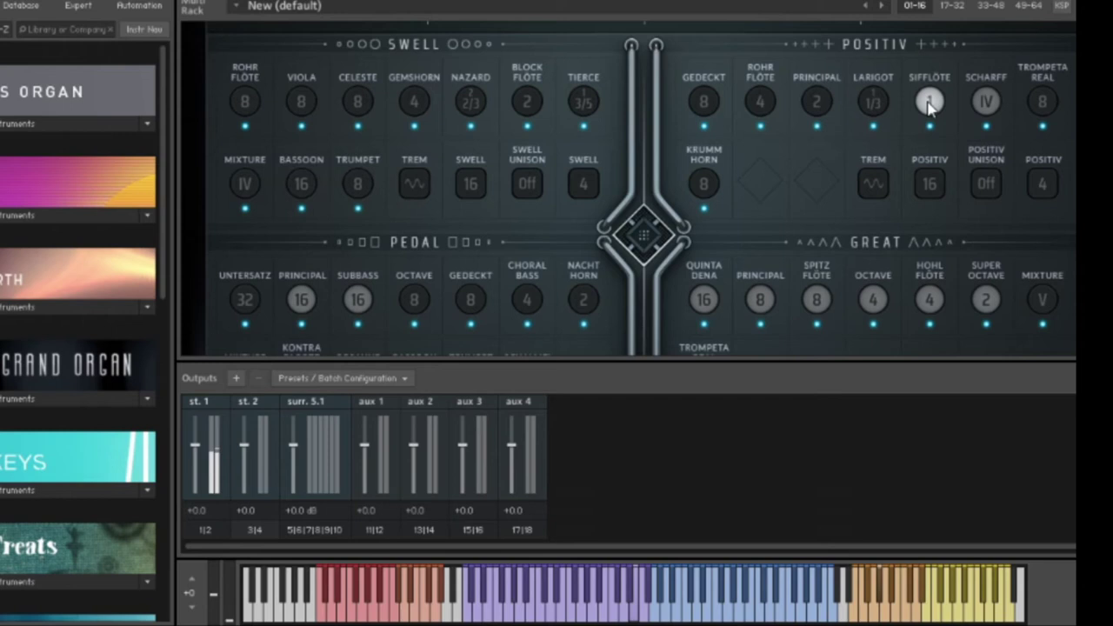
pyautogui.click(928, 105)
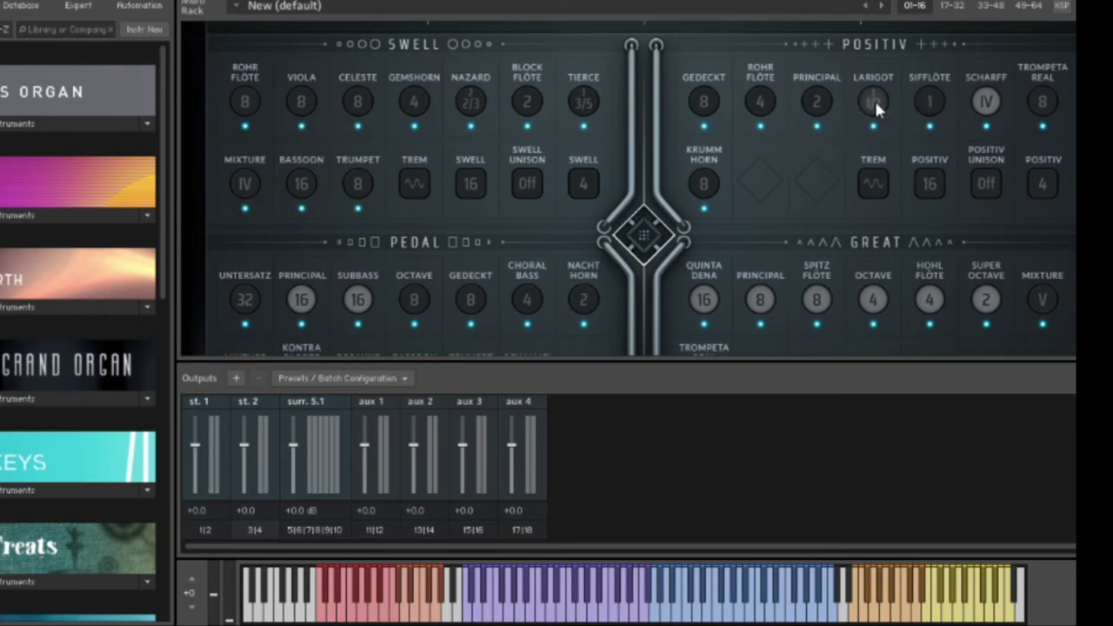
# - Audition the Positiv Larigot 1 1/3 on its own and Sifflöte 1 combined with Gedeckt 8 and Rohrflöte 4
pyautogui.click(874, 104)
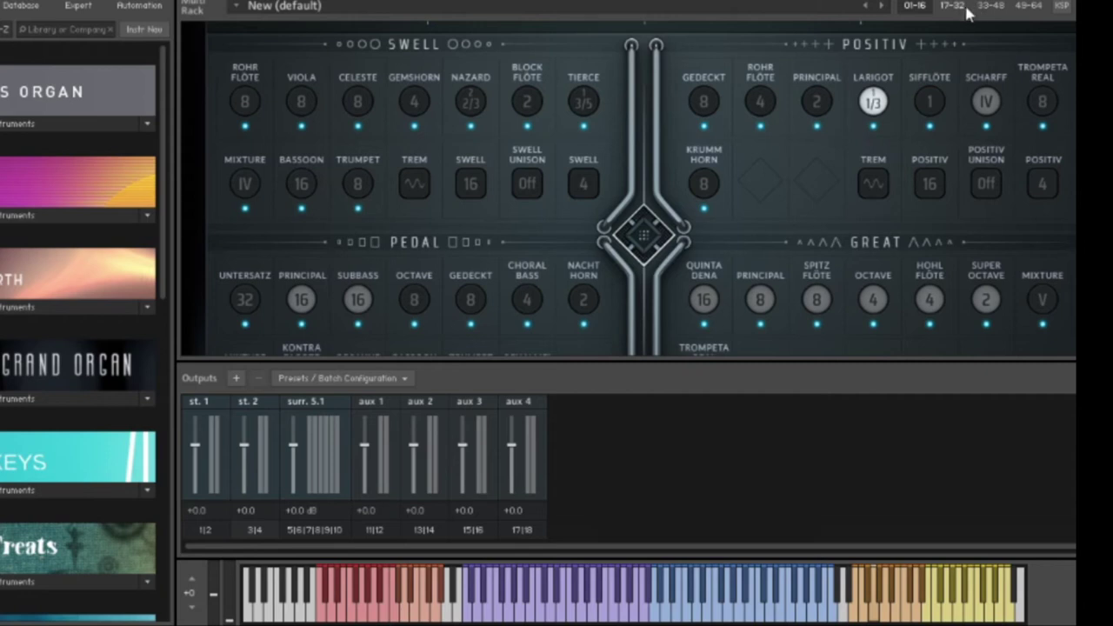
pyautogui.click(876, 102)
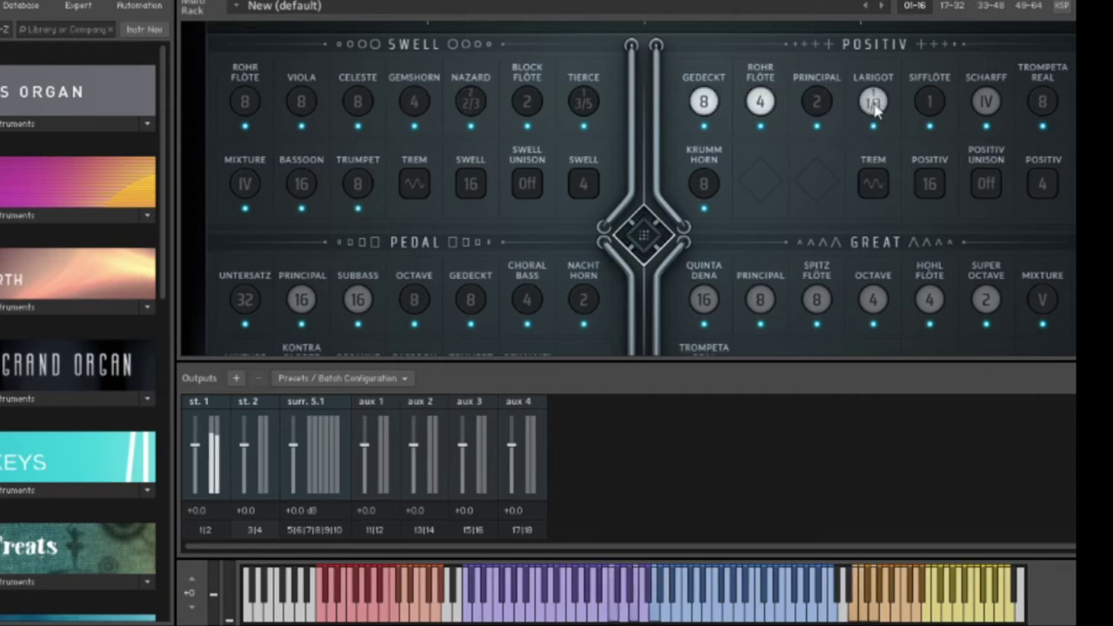
pyautogui.click(929, 104)
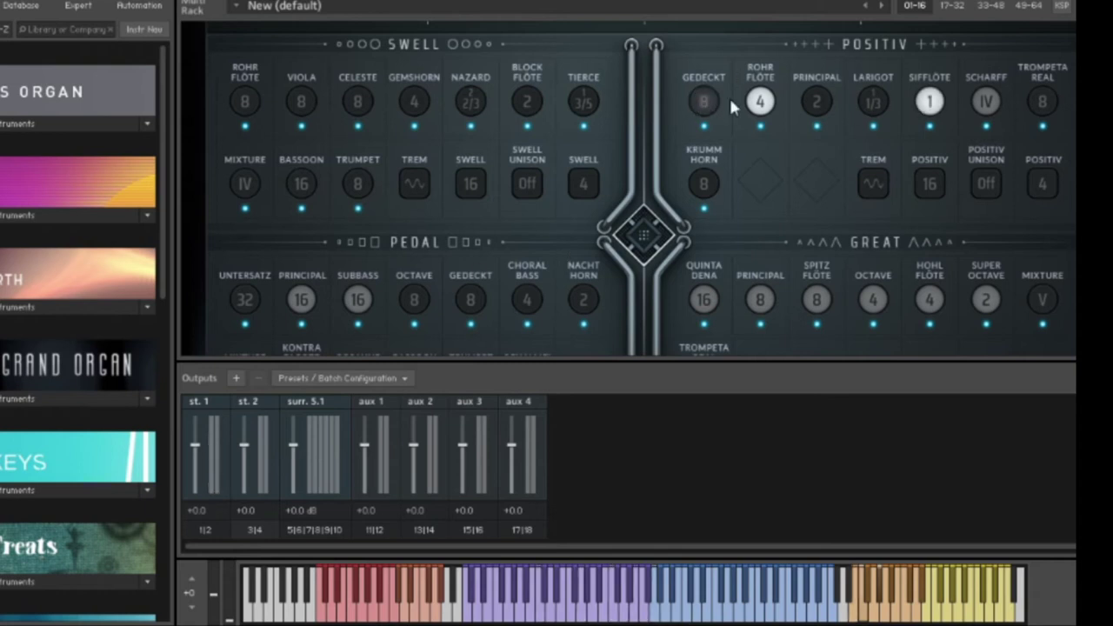
pyautogui.click(938, 104)
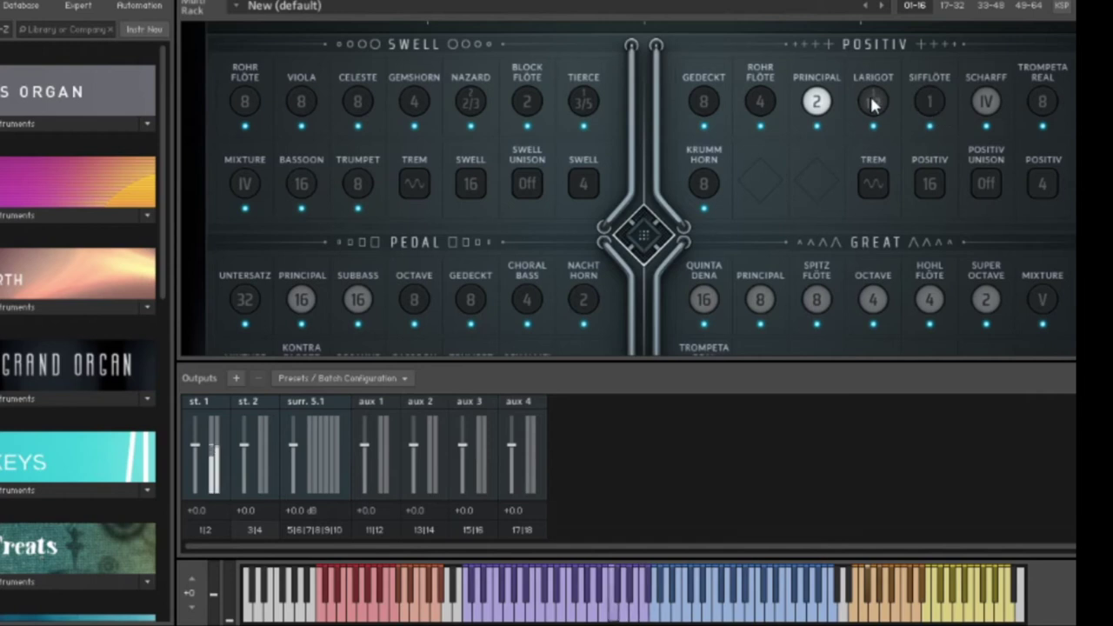
# - Audition the Positiv combination of Gedeckt 8, Rohrflöte 4 and Principal 2, switching all three stops off again
pyautogui.click(706, 101)
pyautogui.click(757, 103)
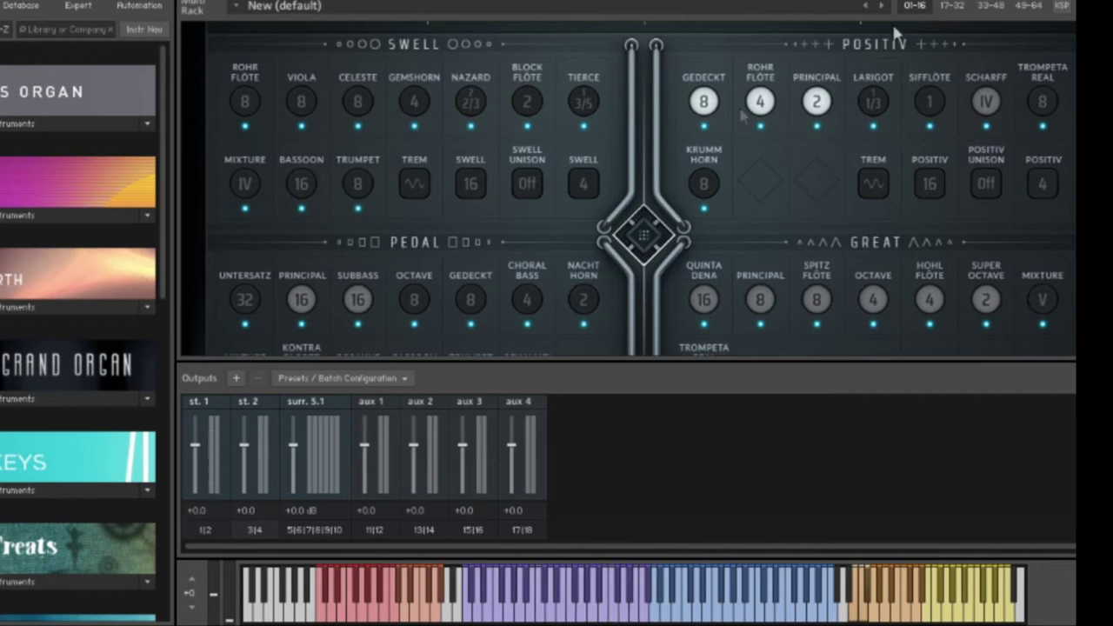
pyautogui.click(703, 102)
pyautogui.click(760, 101)
pyautogui.click(816, 101)
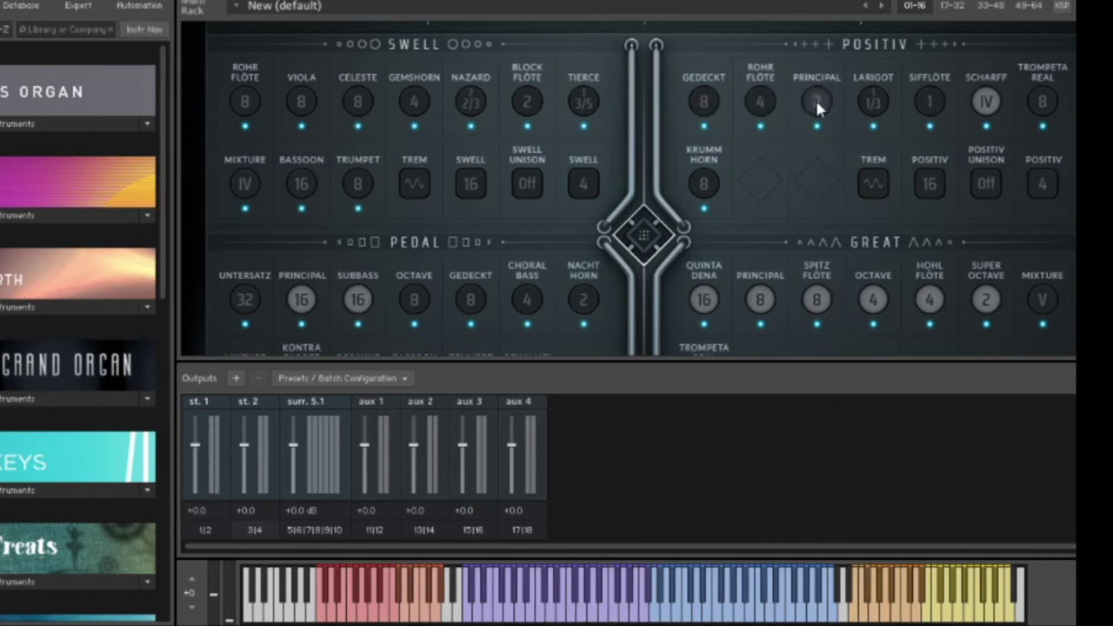
# - Switch on the mixture stops of all divisions: Positiv Scharff IV, Swell Mixture IV, Great Mixture V and Pedal Mixture III
pyautogui.click(986, 102)
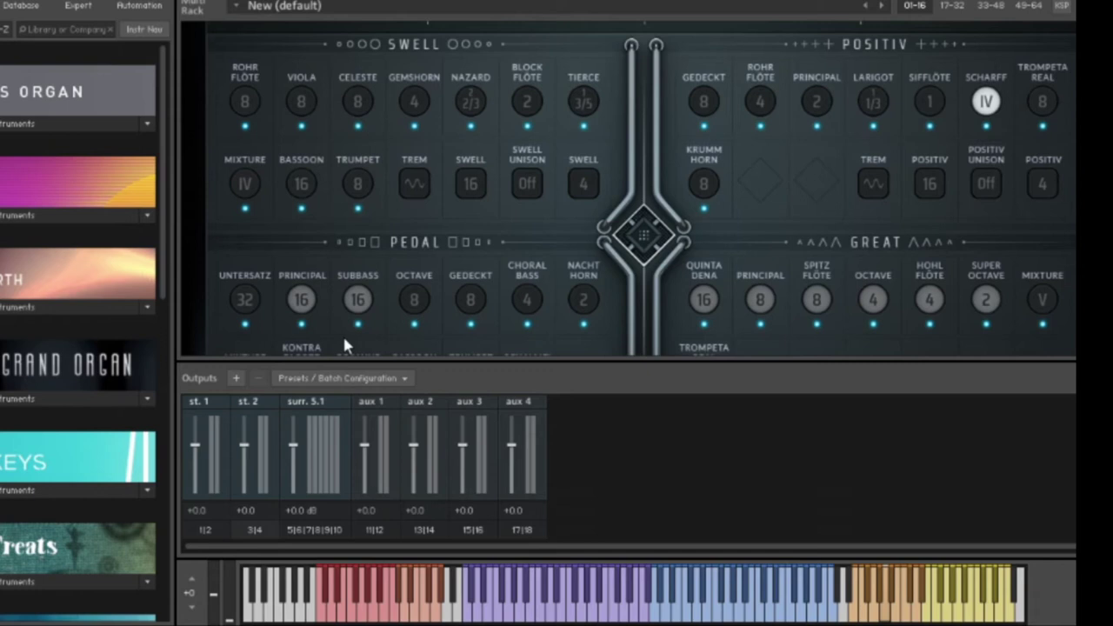
pyautogui.scroll(-3, 392, 310)
pyautogui.scroll(3, 337, 237)
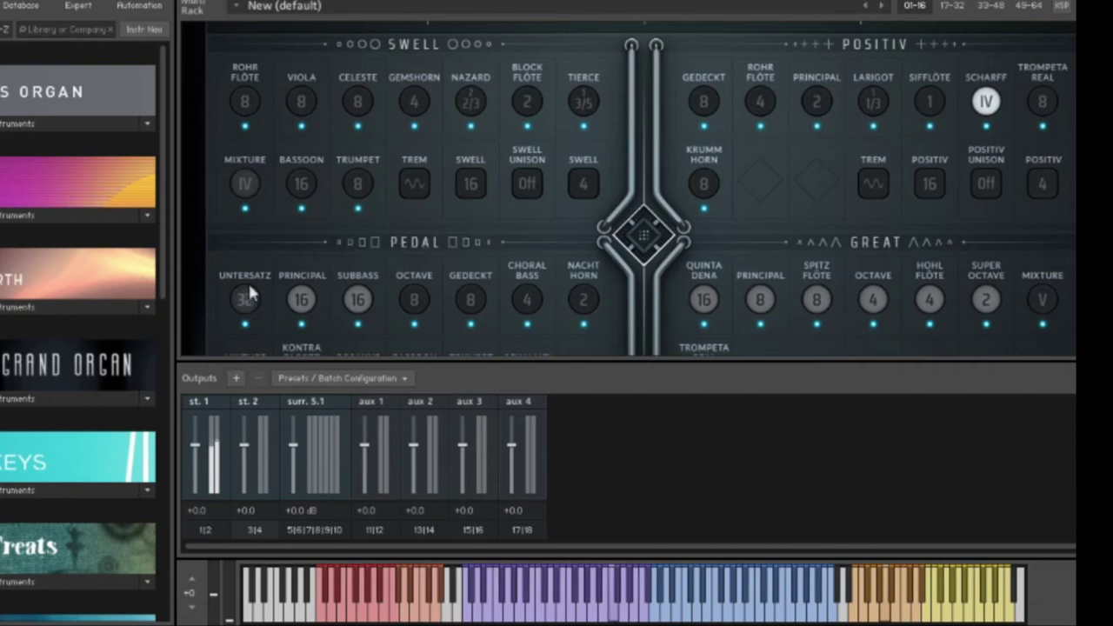
pyautogui.click(244, 184)
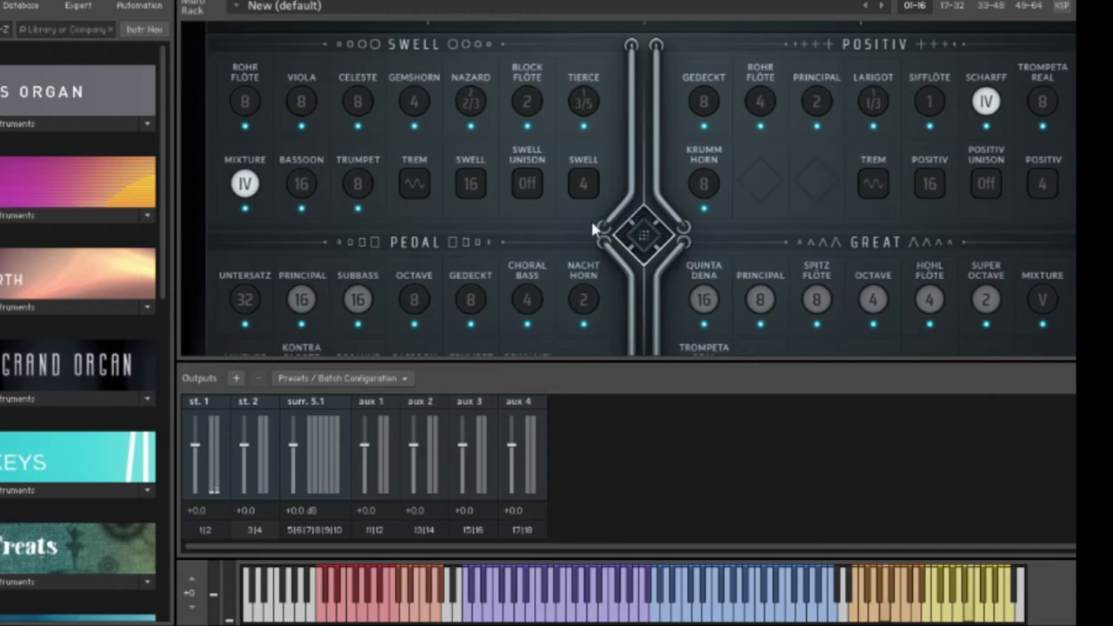
pyautogui.scroll(-1, 961, 276)
pyautogui.click(1042, 292)
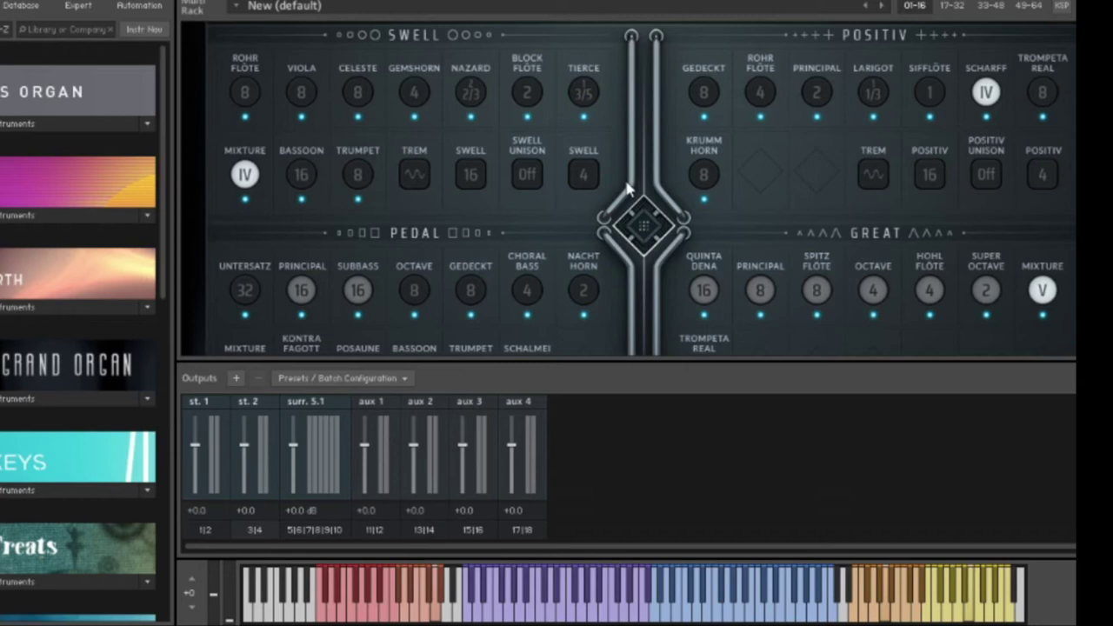
pyautogui.scroll(-3, 626, 189)
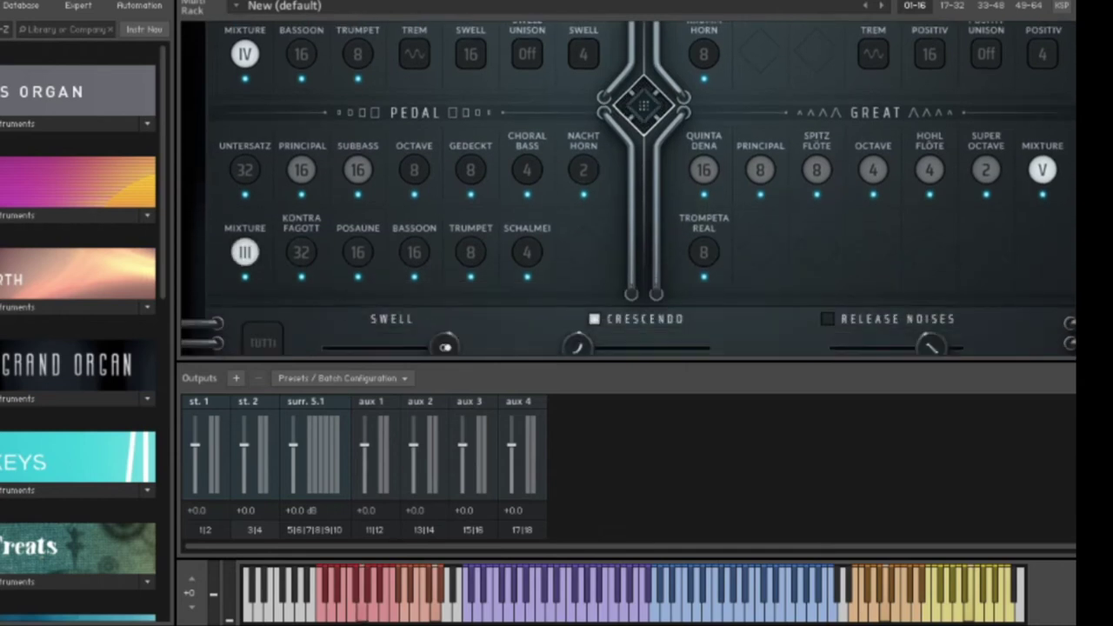
# - Switch off the Mixture stops in the Pedal, Great and Swell divisions
pyautogui.click(242, 248)
pyautogui.scroll(2, 551, 207)
pyautogui.click(1041, 216)
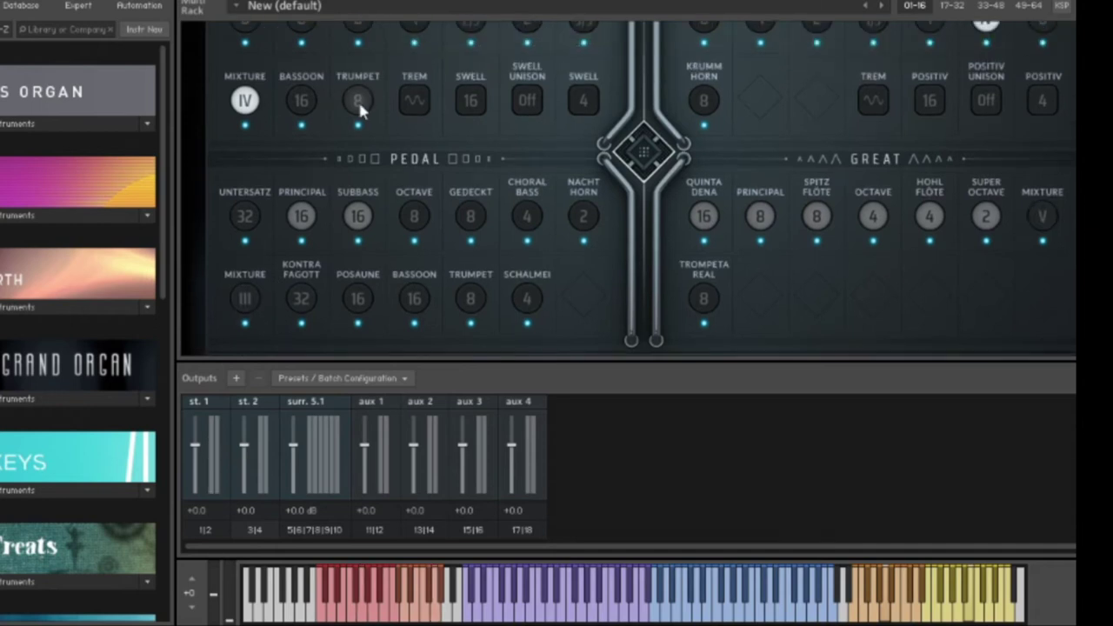
pyautogui.click(244, 101)
pyautogui.scroll(3, 608, 131)
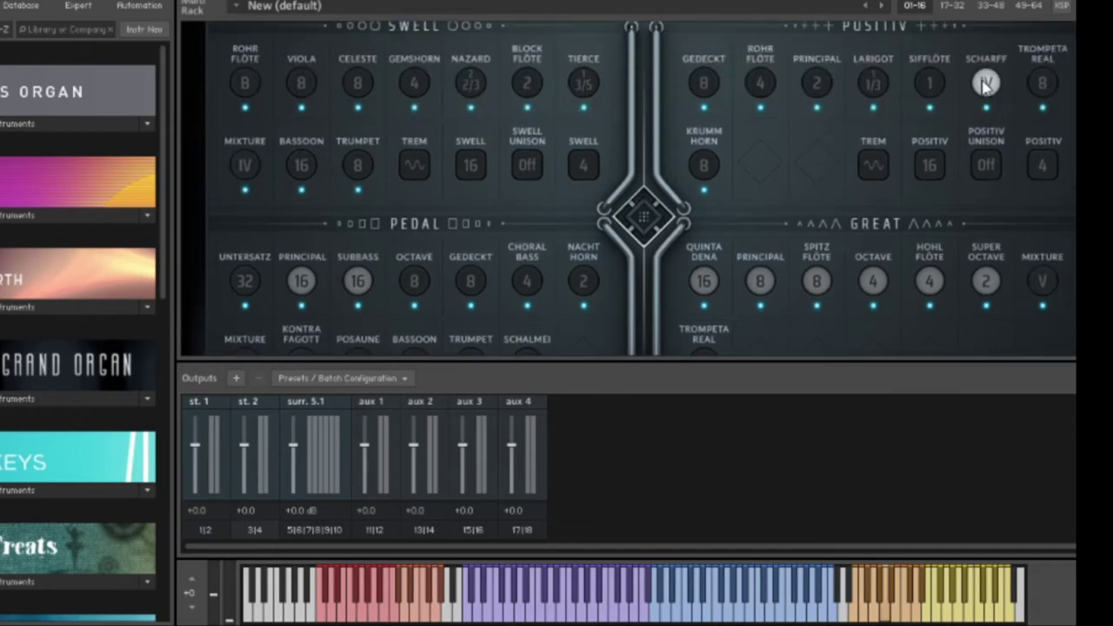
# - Combine Positiv Scharff IV with Gedeckt 8, Rohrflöte 4 and Principal 2, and compare the sound with and without Scharff
pyautogui.click(985, 83)
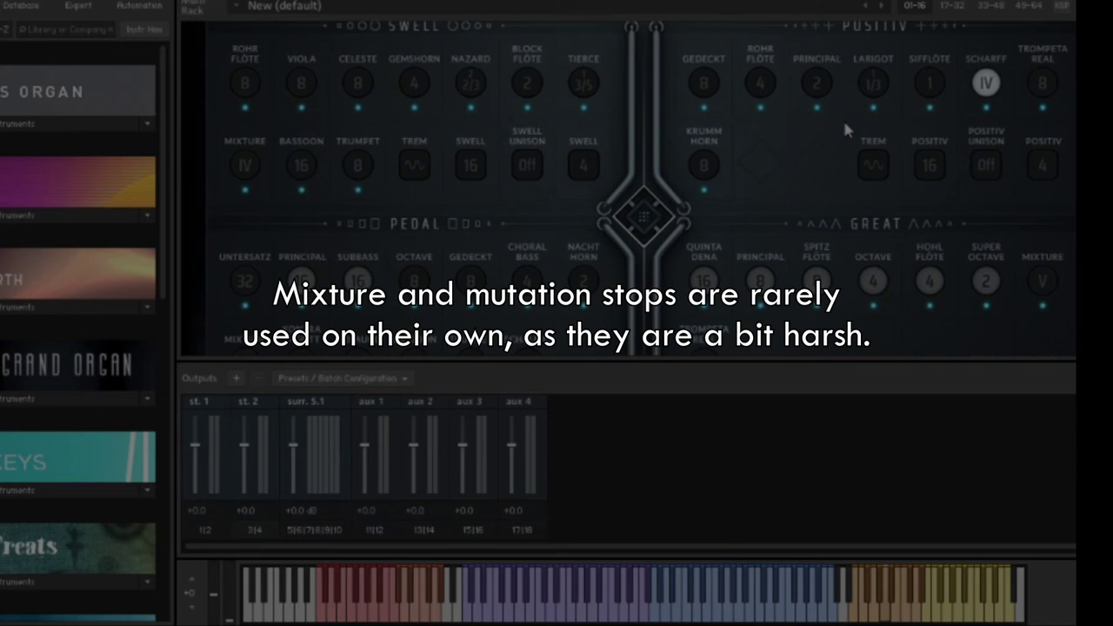
pyautogui.scroll(2, 843, 222)
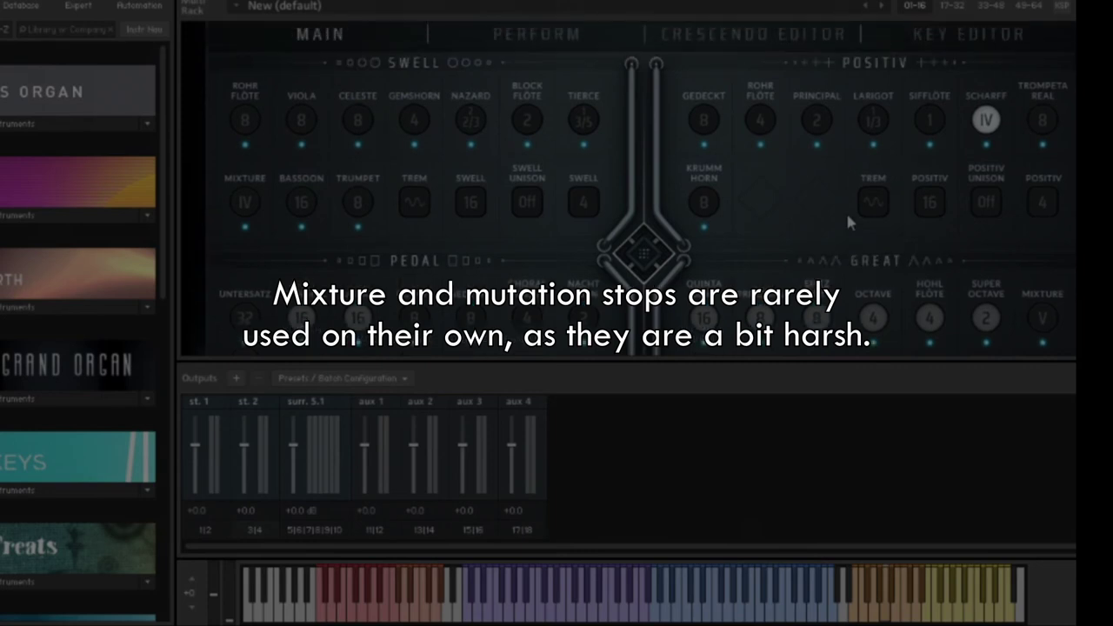
pyautogui.click(700, 119)
pyautogui.click(758, 120)
pyautogui.click(814, 121)
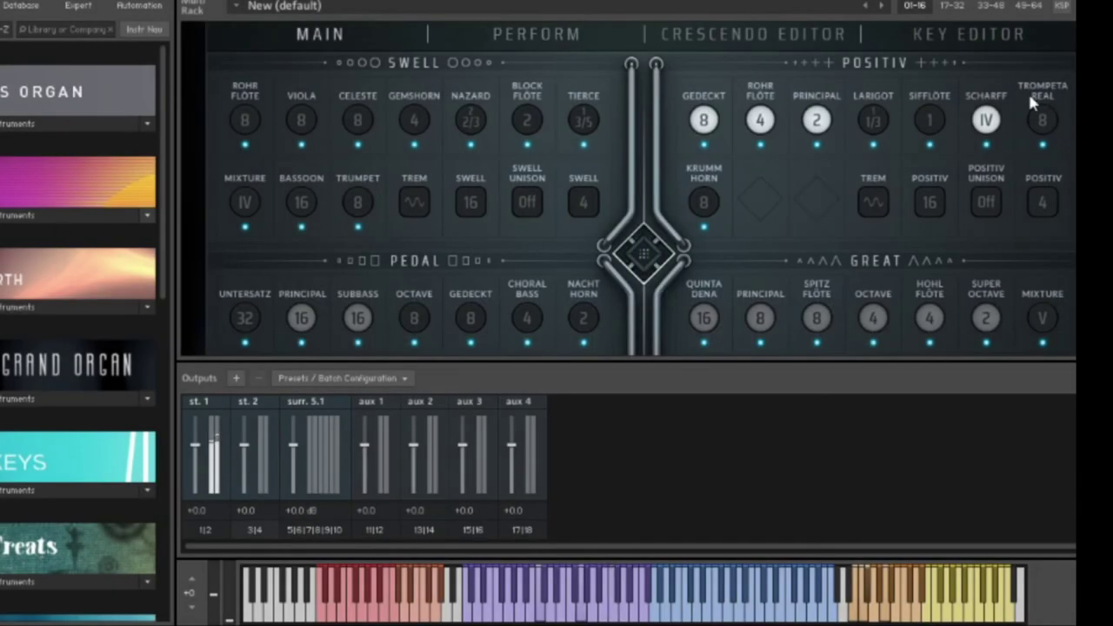
pyautogui.click(987, 122)
pyautogui.click(986, 122)
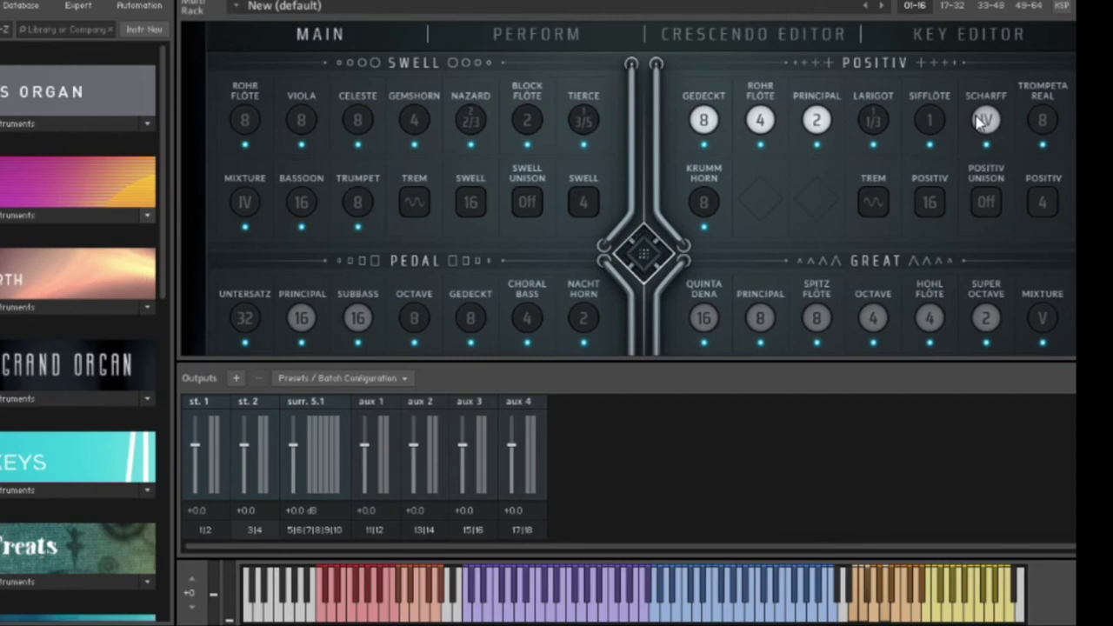
# - Switch off the Positiv Gedeckt 8, Rohrflöte 4, Principal 2 and Scharff IV stops
pyautogui.click(704, 120)
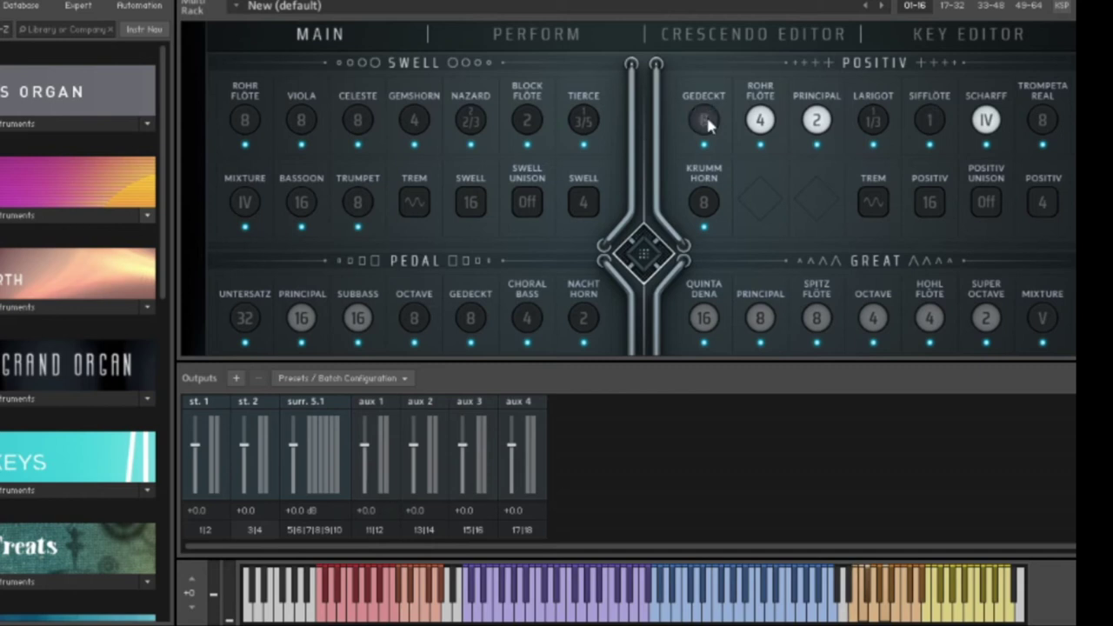
pyautogui.click(760, 120)
pyautogui.click(817, 120)
pyautogui.click(985, 120)
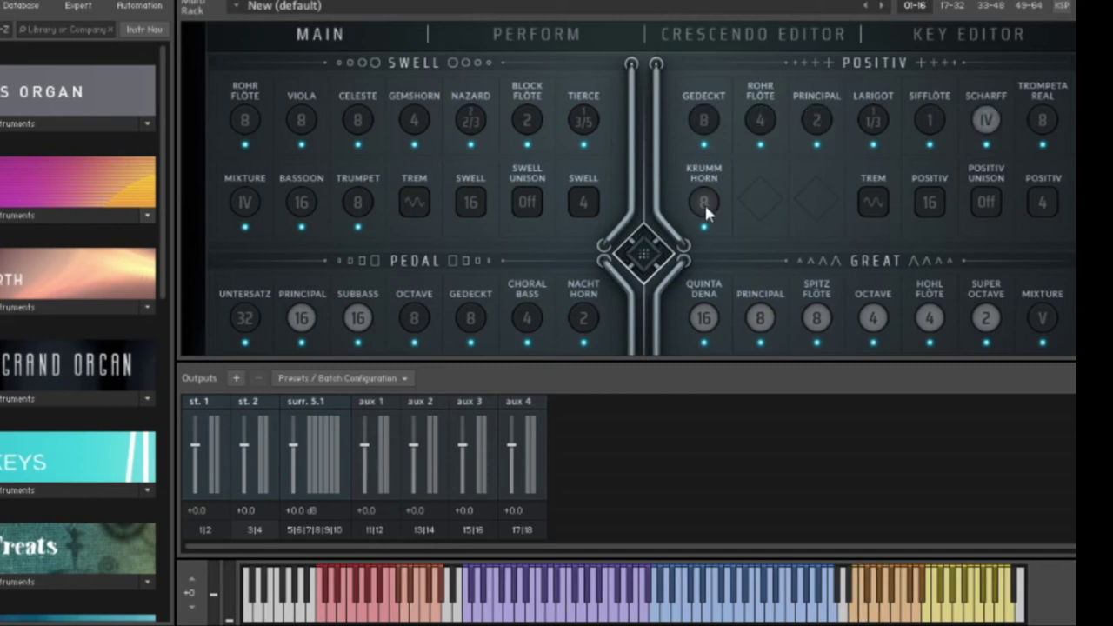
# - Switch on the Positiv Krummhorn 8 stop together with the Positiv 16 coupler
pyautogui.click(704, 202)
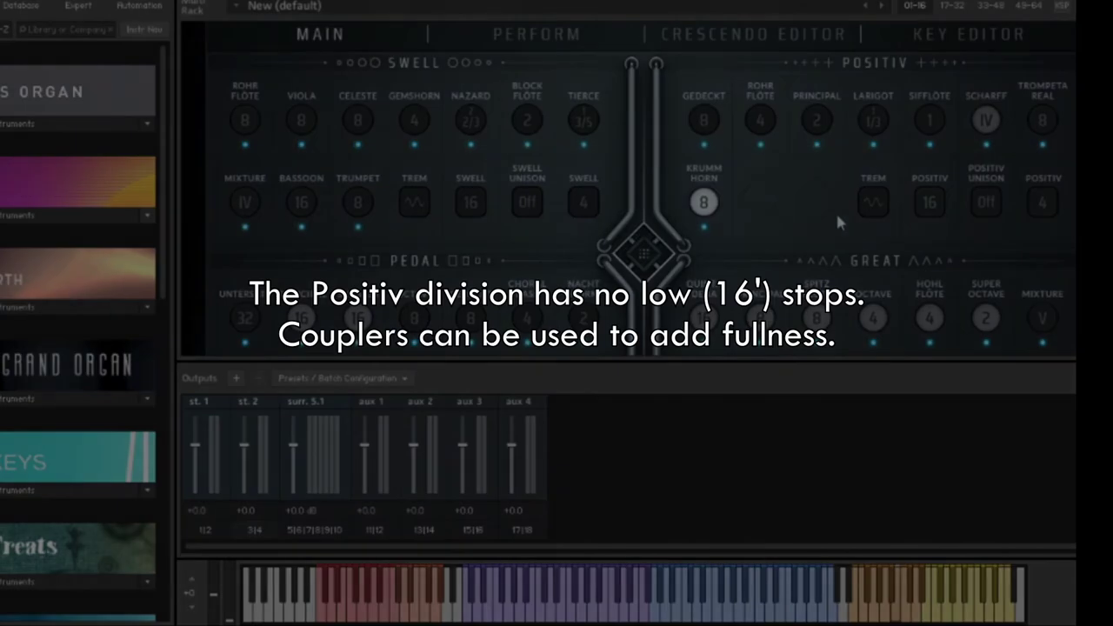
pyautogui.click(931, 204)
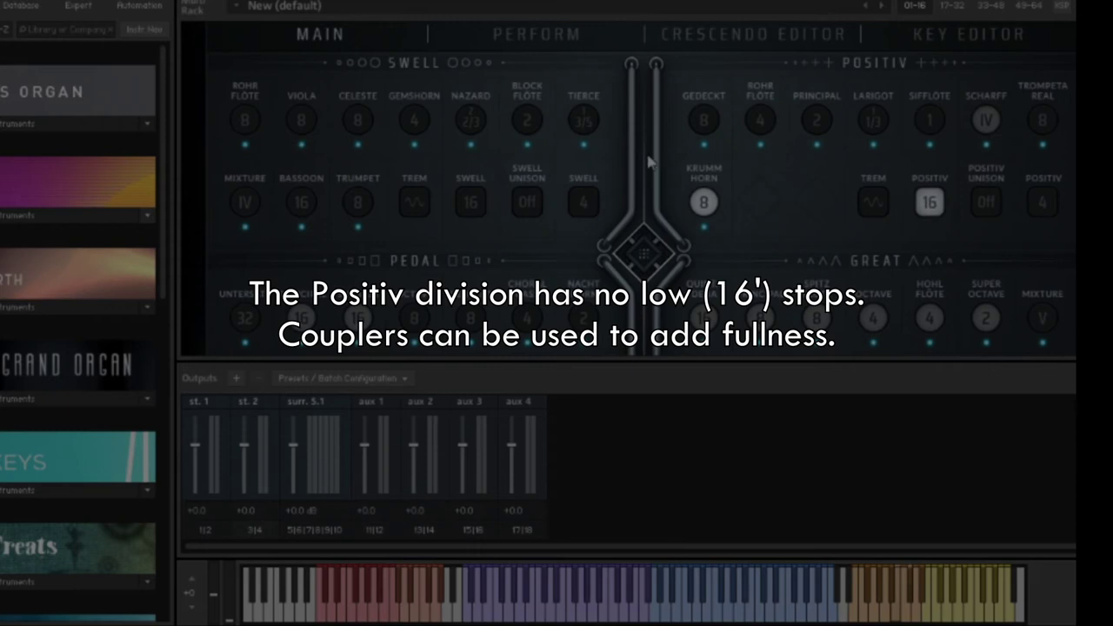
# - Replace the Positiv Krummhorn 8 with the Gedeckt 8, Principal 2 and Sifflöte 1 stops
pyautogui.click(703, 120)
pyautogui.click(815, 120)
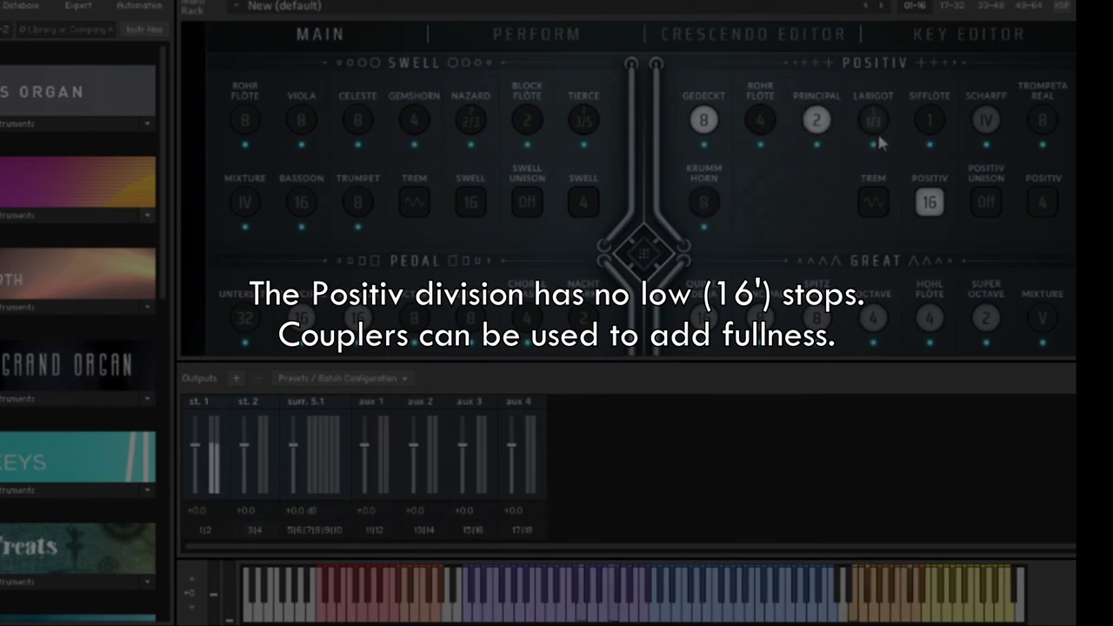
pyautogui.click(929, 120)
# - Add the Positiv 4 coupler, compare with and without the Positiv 16 coupler, and enable Positiv Unison Off
pyautogui.click(1043, 201)
pyautogui.click(929, 201)
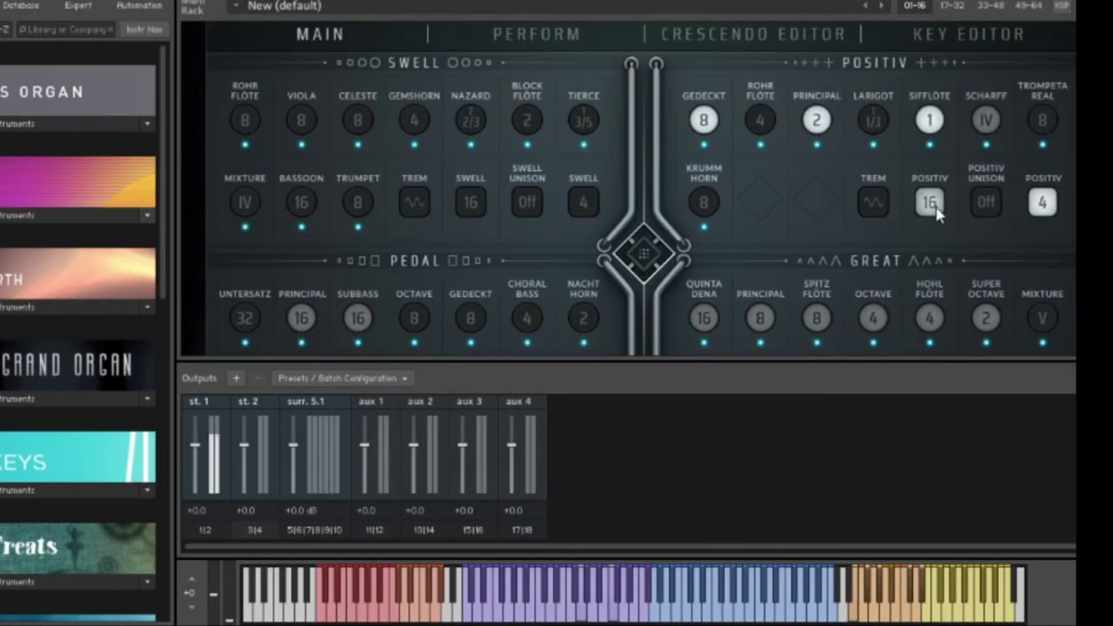
pyautogui.click(929, 202)
pyautogui.click(986, 201)
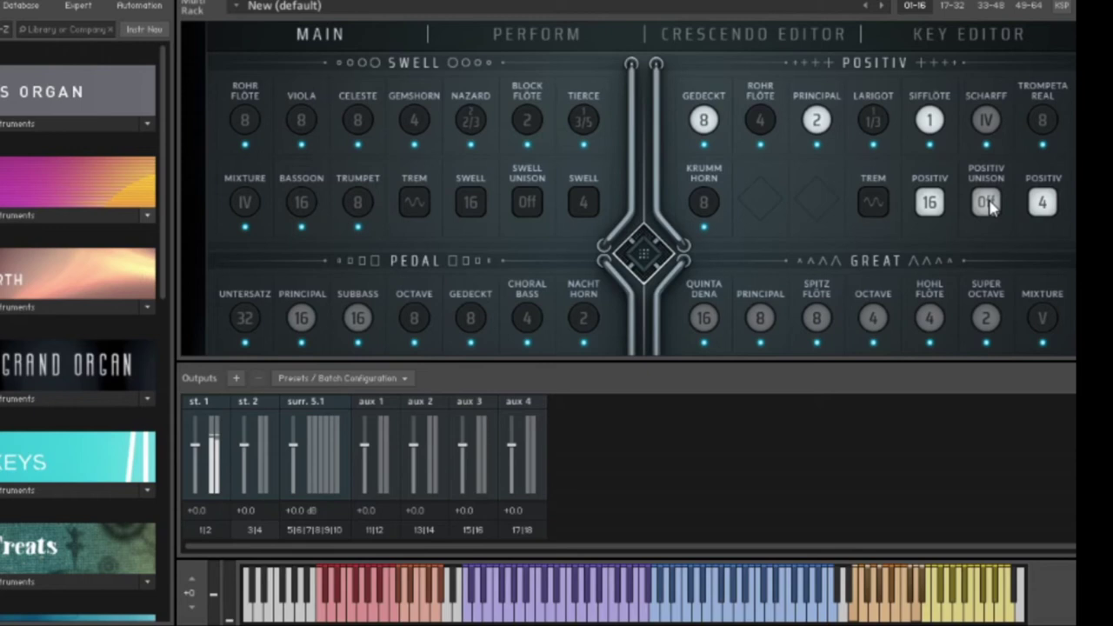
# - Clear the Positiv division by switching off Sifflöte 1, Principal 2, Gedeckt 8 and the 16, Unison Off and 4 couplers
pyautogui.click(929, 120)
pyautogui.click(815, 120)
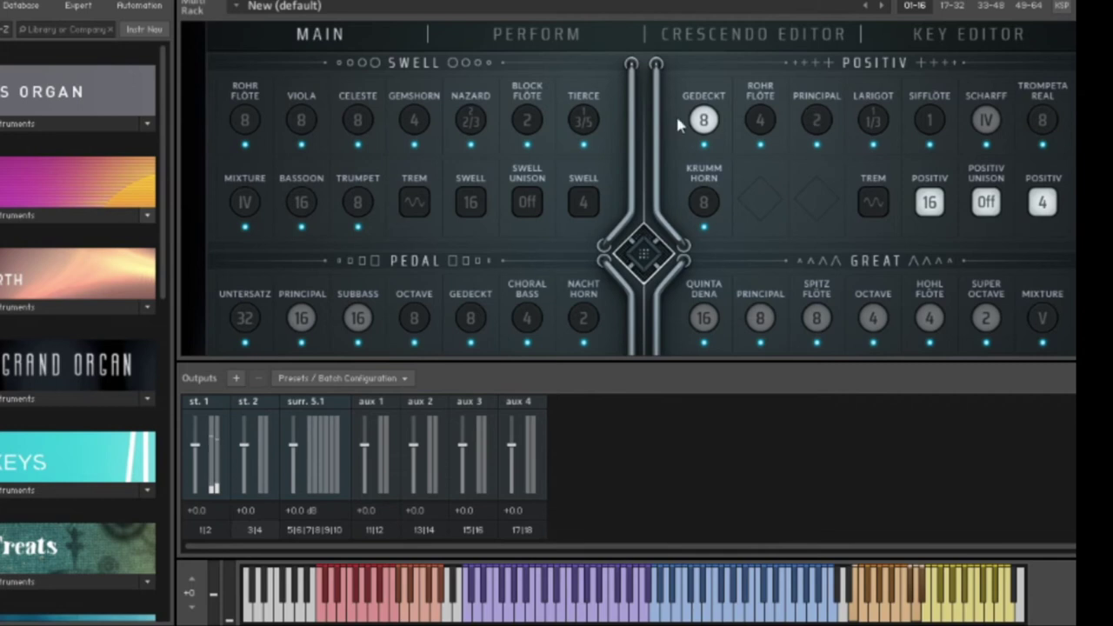
pyautogui.click(703, 122)
pyautogui.click(928, 202)
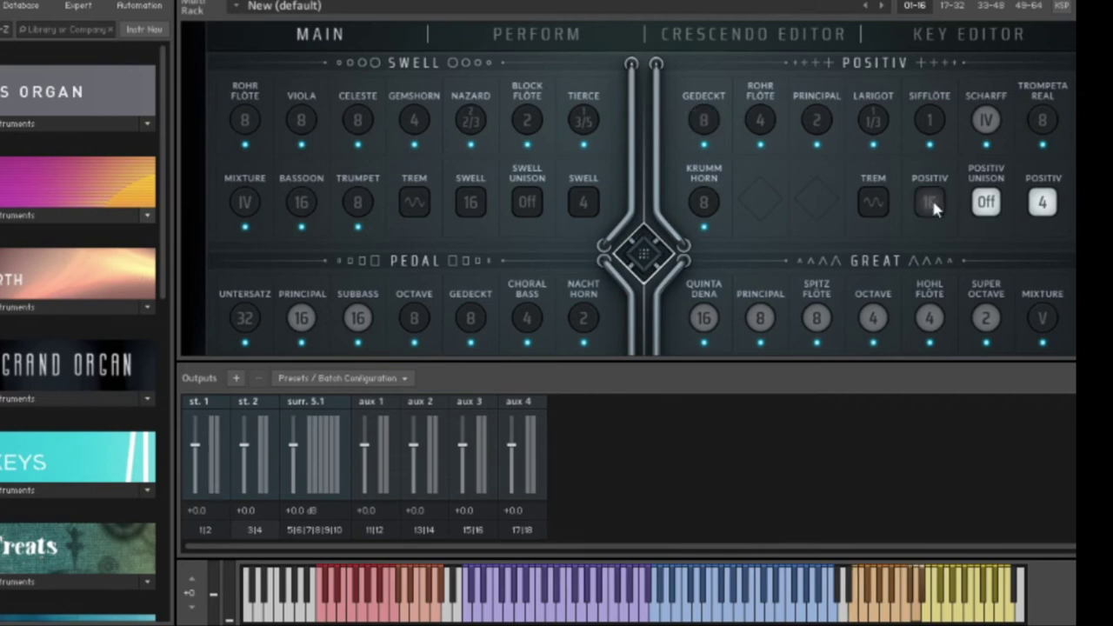
pyautogui.click(986, 203)
pyautogui.click(1042, 201)
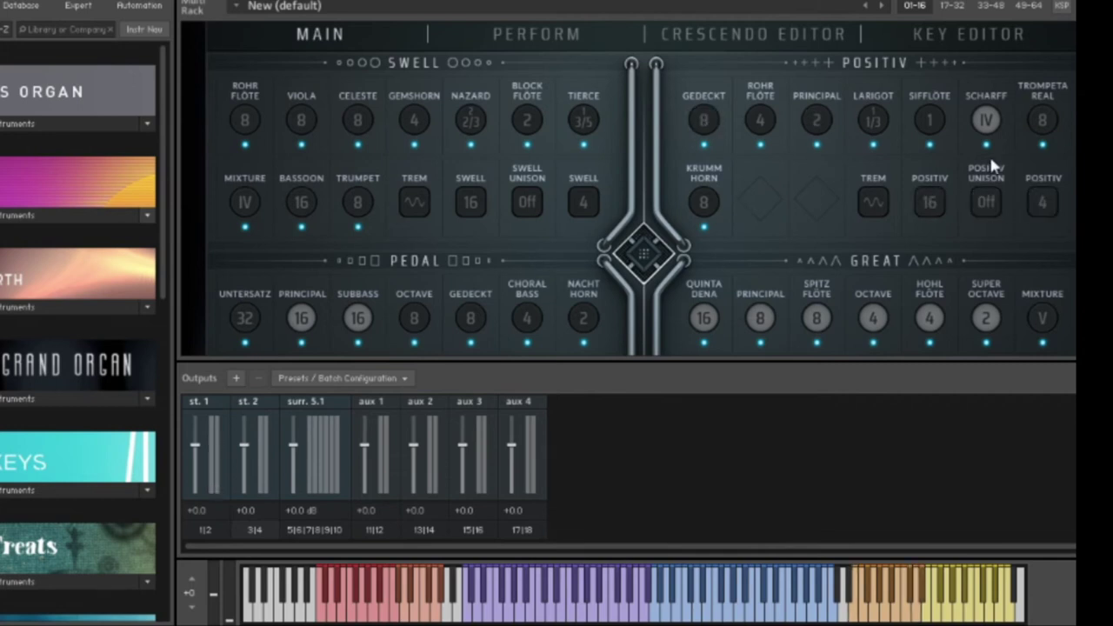
# - Switch on the Positiv Trompeta Real 8 and compare it with the Krummhorn 8
pyautogui.click(1042, 121)
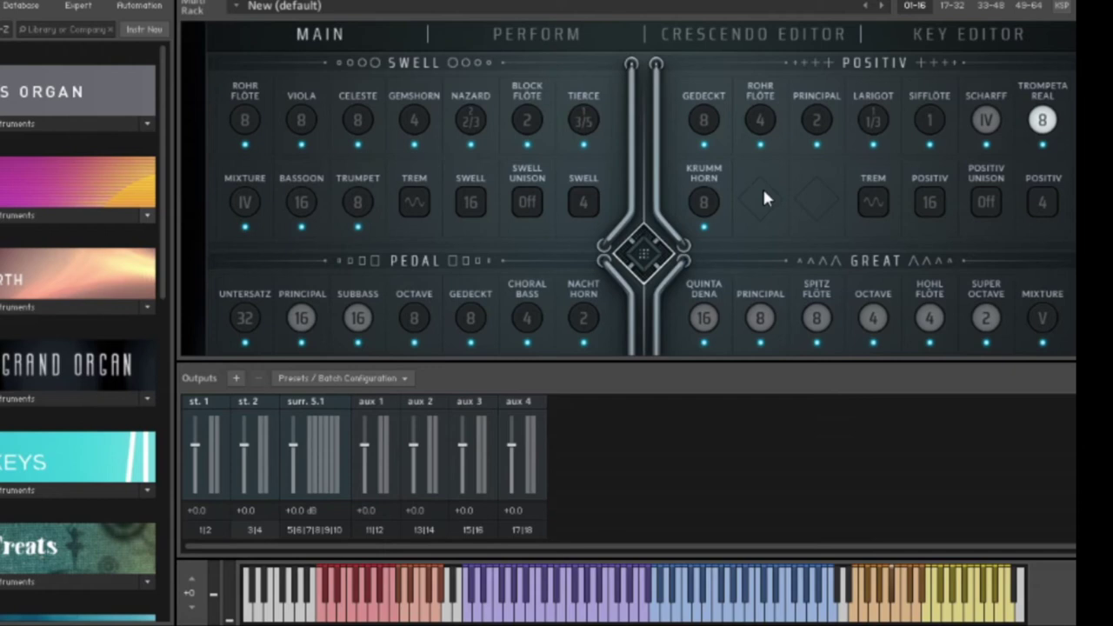
pyautogui.click(704, 201)
# - Switch on the Great division's Trompeta Real 8, Principal 8, Spitzflöte 8, Octave 4 and Hohlflöte 4 stops
pyautogui.scroll(-2, 791, 283)
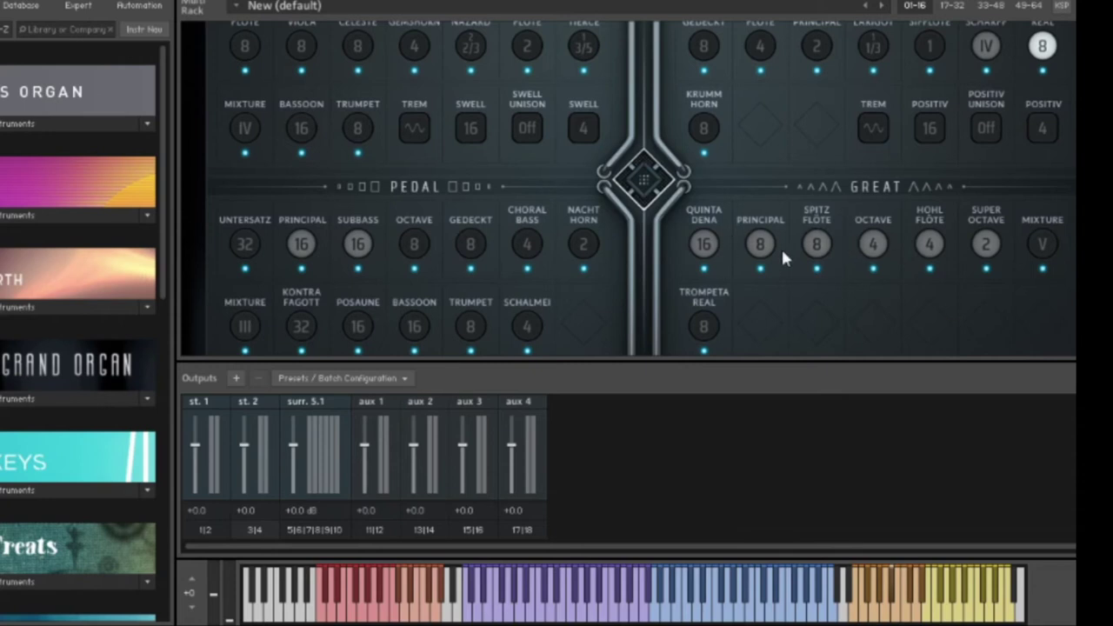
pyautogui.click(703, 326)
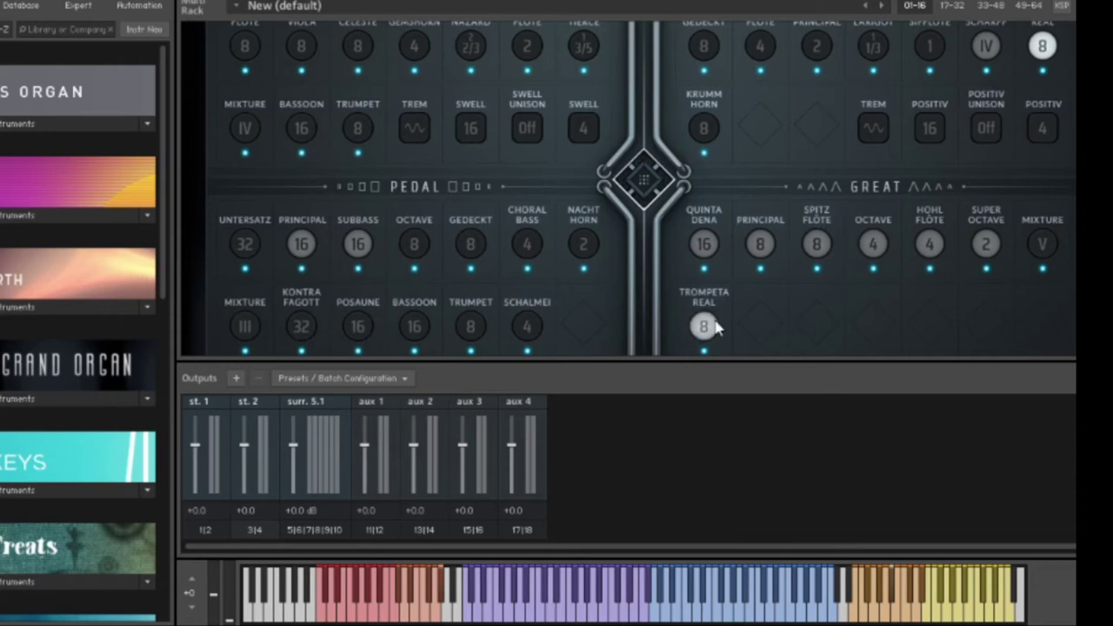
pyautogui.click(760, 246)
pyautogui.click(816, 244)
pyautogui.click(873, 246)
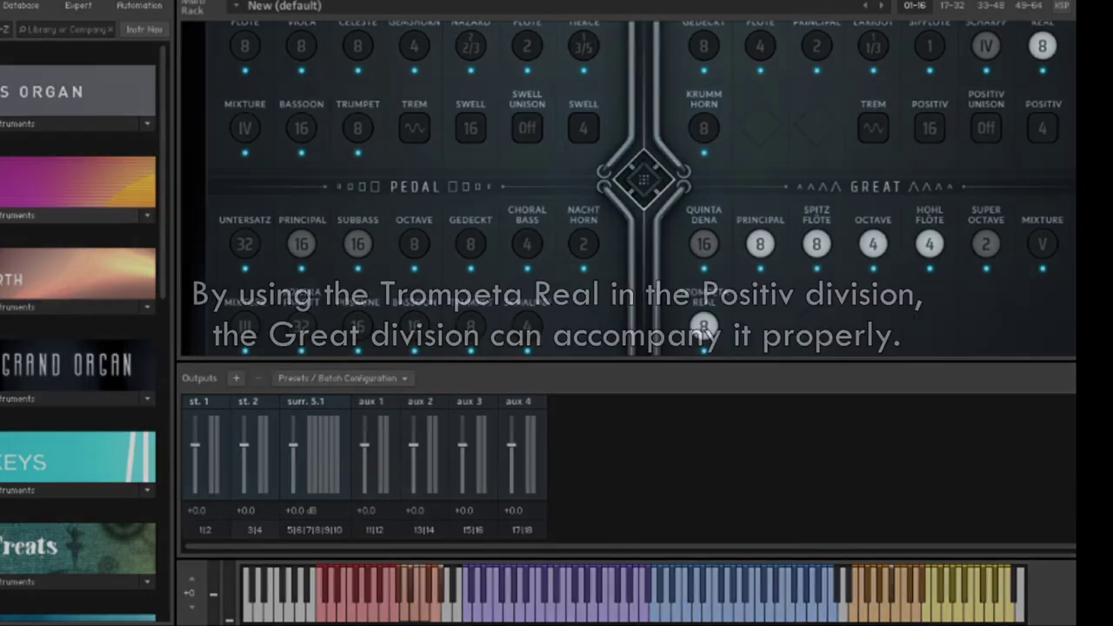
# - Enable the Positiv tremolo and switch on the Positiv Gedeckt 8 and Principal 2 stops
pyautogui.scroll(1, 982, 211)
pyautogui.scroll(1, 983, 212)
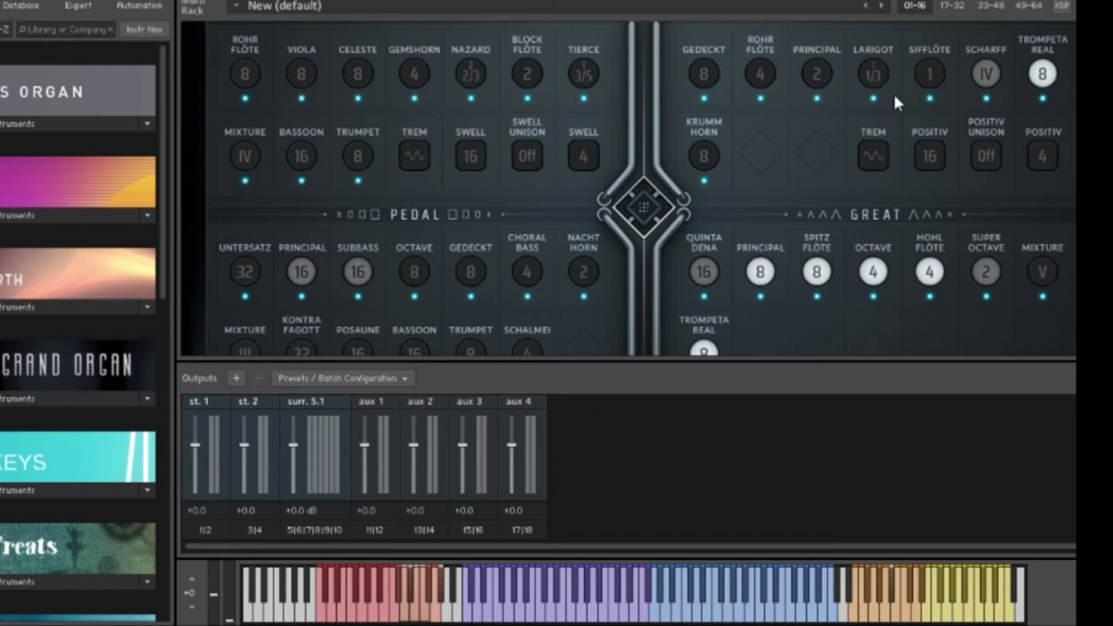
pyautogui.scroll(2, 893, 92)
pyautogui.click(873, 229)
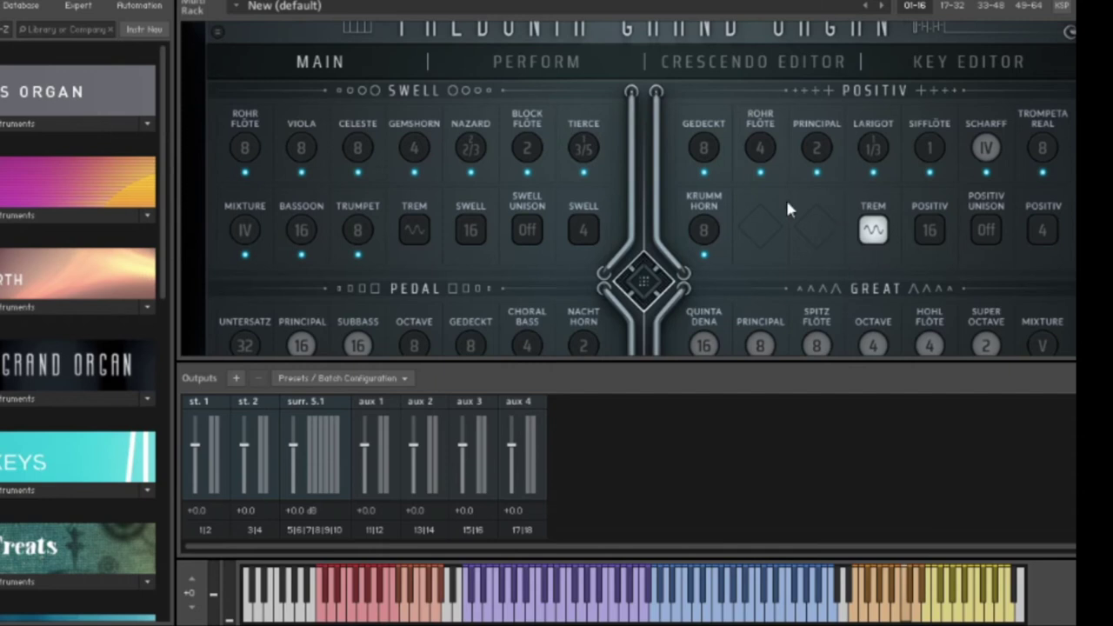
pyautogui.click(704, 148)
pyautogui.click(814, 146)
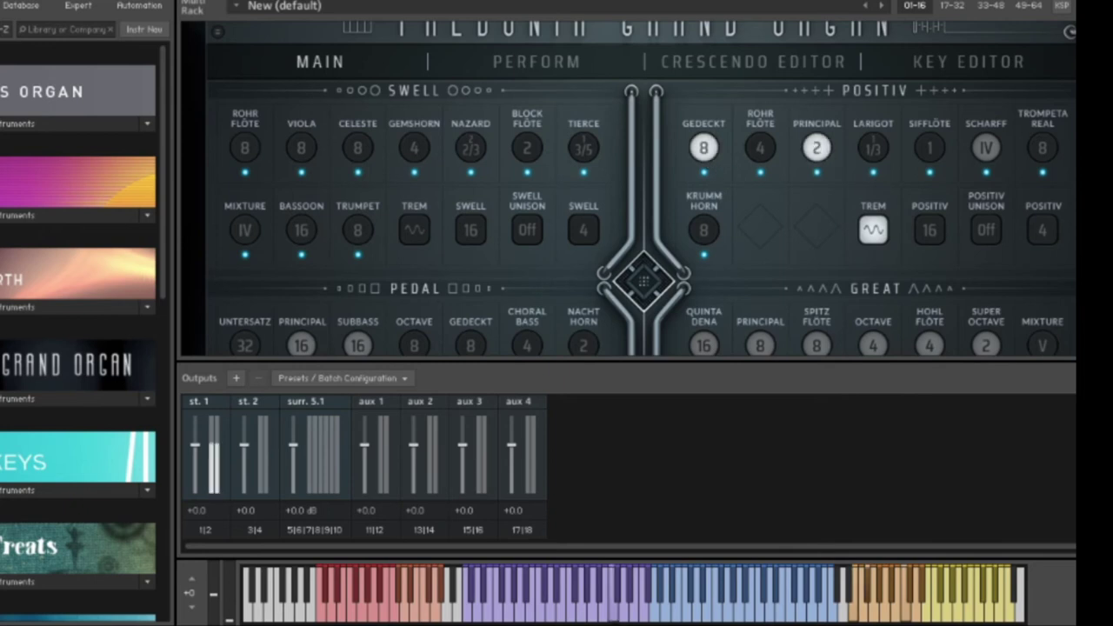
# - Audition the Positiv Krummhorn 8 with tremolo in place of Gedeckt 8 and Principal 2
pyautogui.click(705, 148)
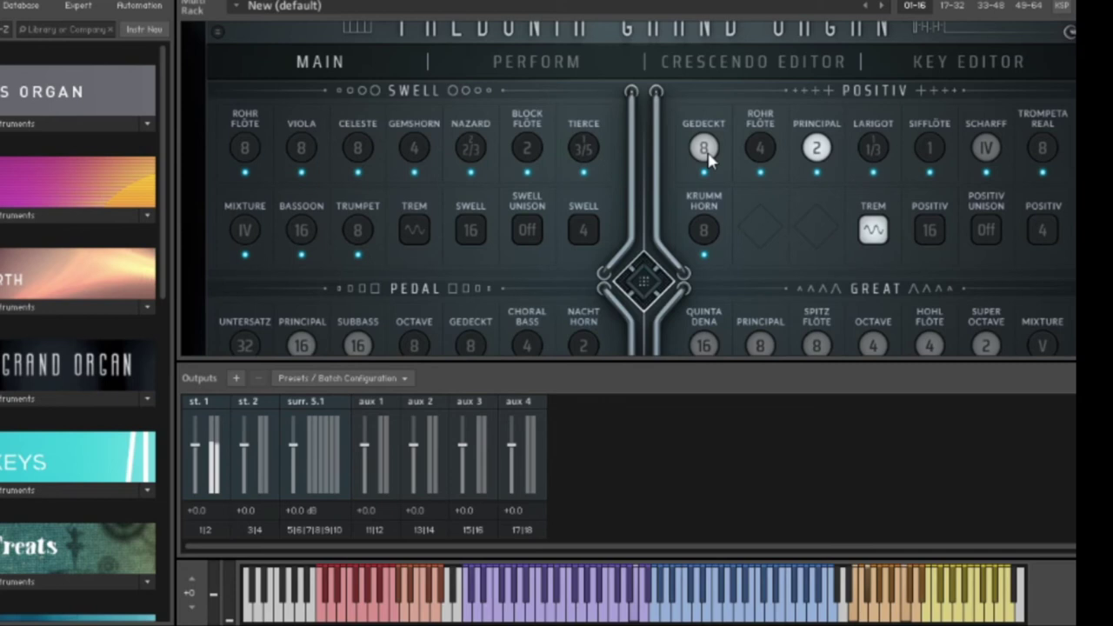
pyautogui.click(704, 231)
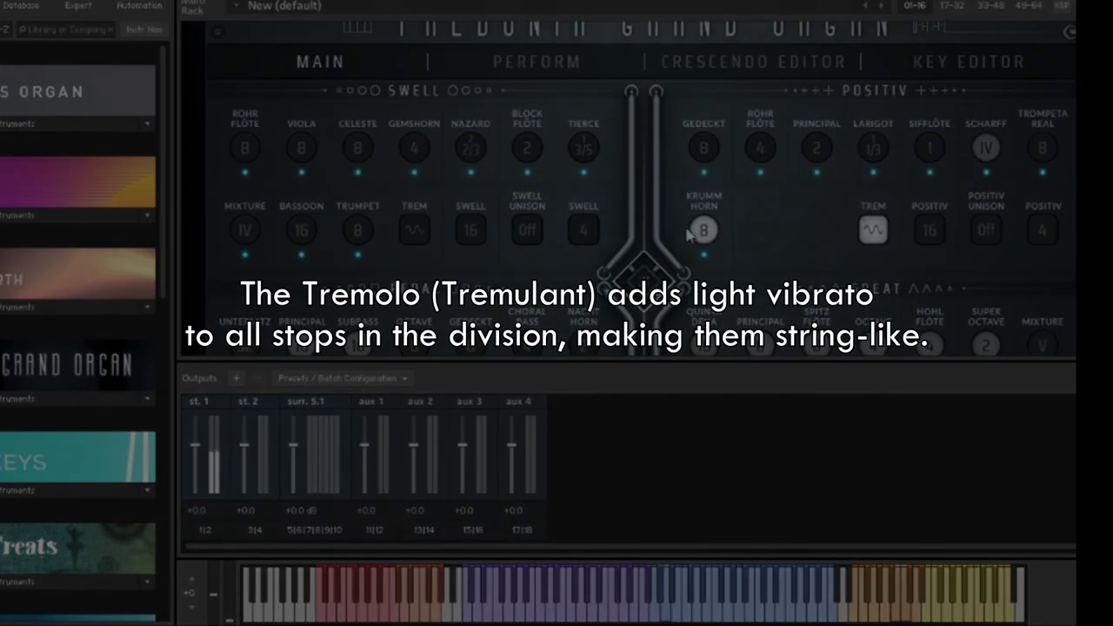
pyautogui.click(704, 230)
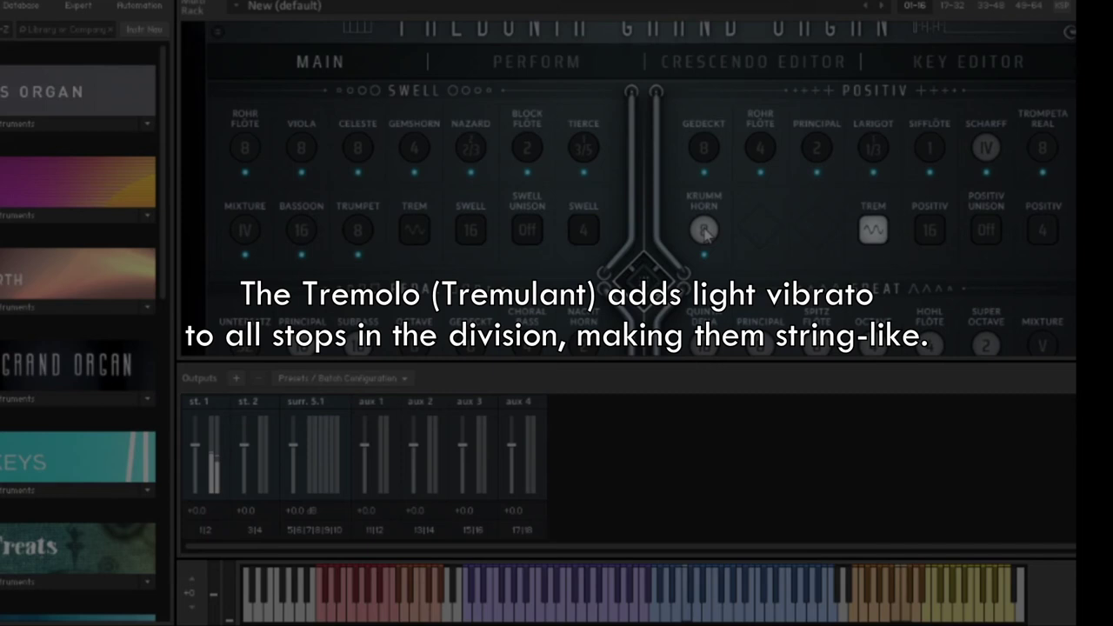
# - Audition Sifflöte 1 and Principal 2 with tremolo, with and without the Positiv 16 coupler, and switch both stops off
pyautogui.click(929, 148)
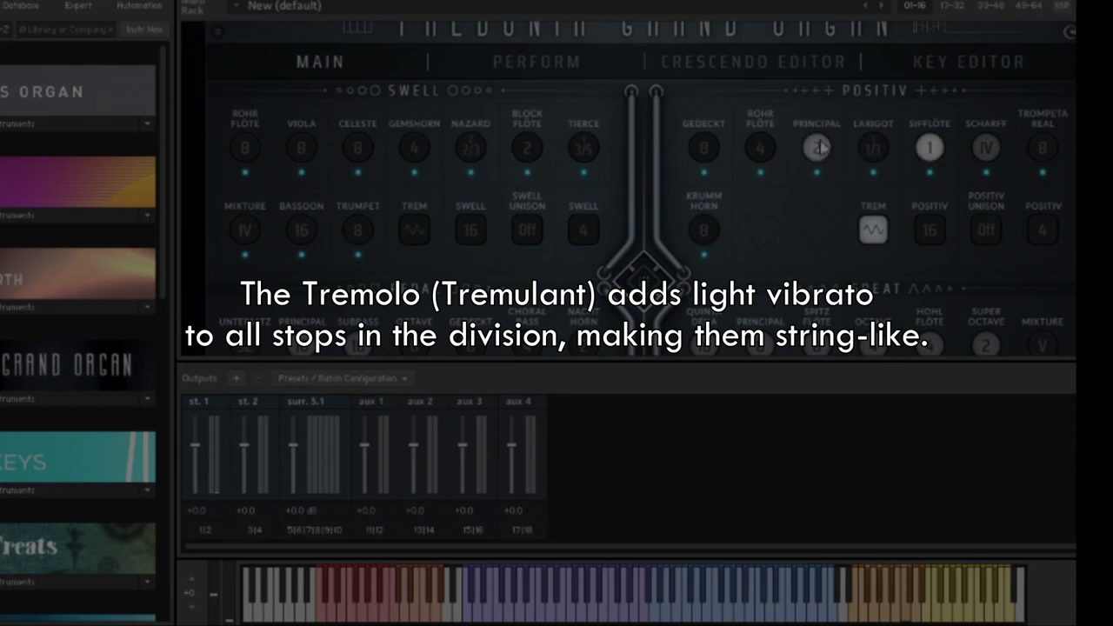
pyautogui.click(818, 148)
pyautogui.click(929, 230)
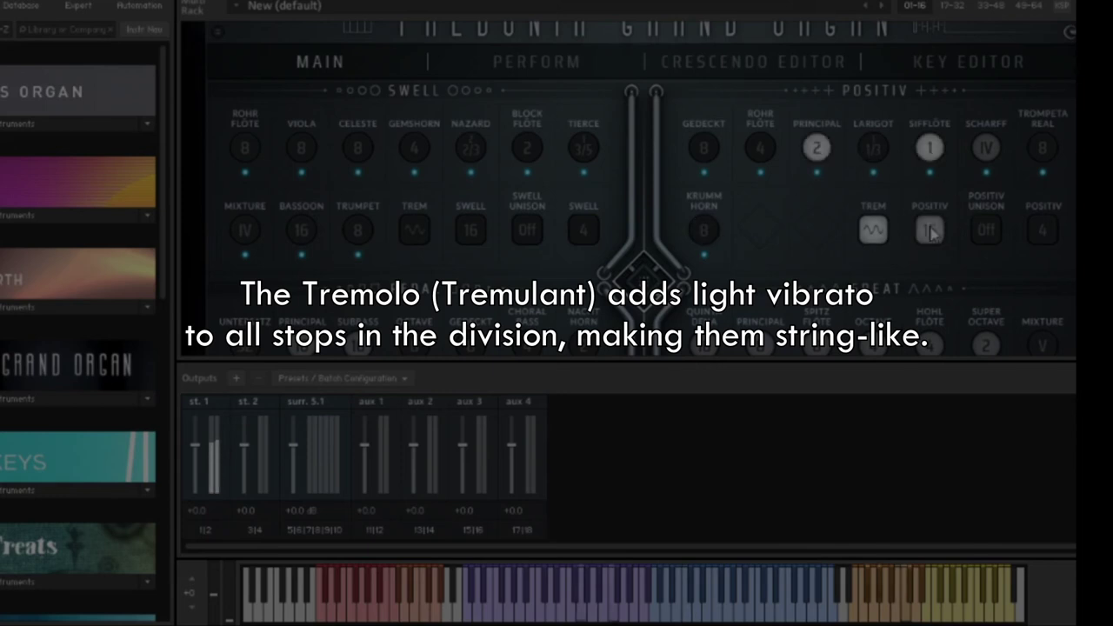
pyautogui.click(929, 231)
pyautogui.click(928, 148)
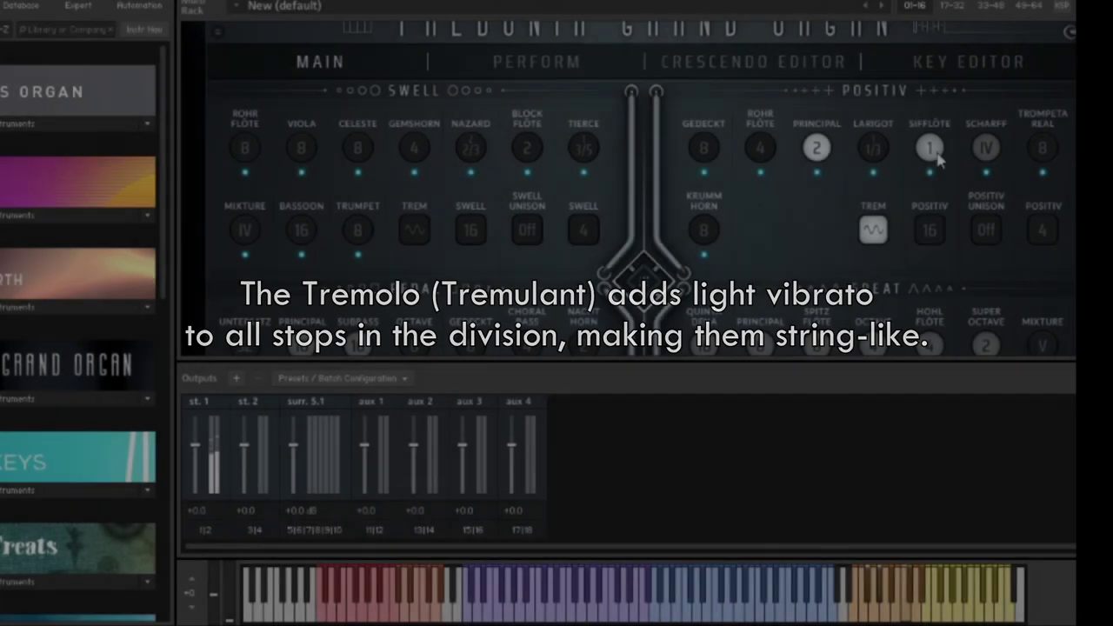
pyautogui.click(816, 148)
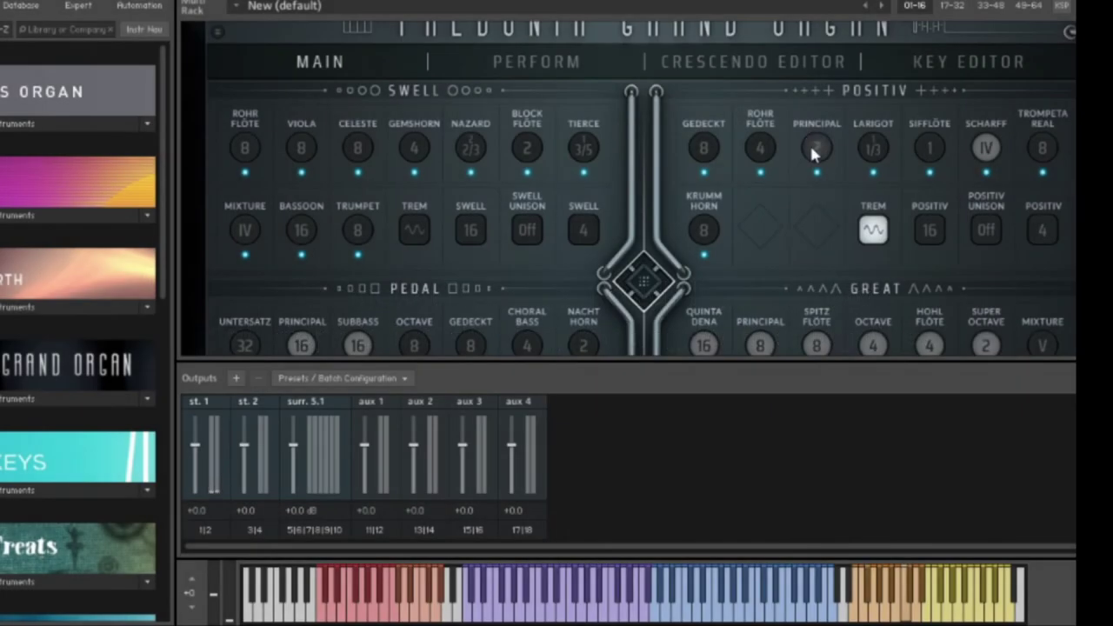
# - Try the Positiv Trompeta Real 8 with tremolo, and replace it with Gedeckt 8, Rohrflöte 4, Principal 2 and Sifflöte 1
pyautogui.click(1043, 149)
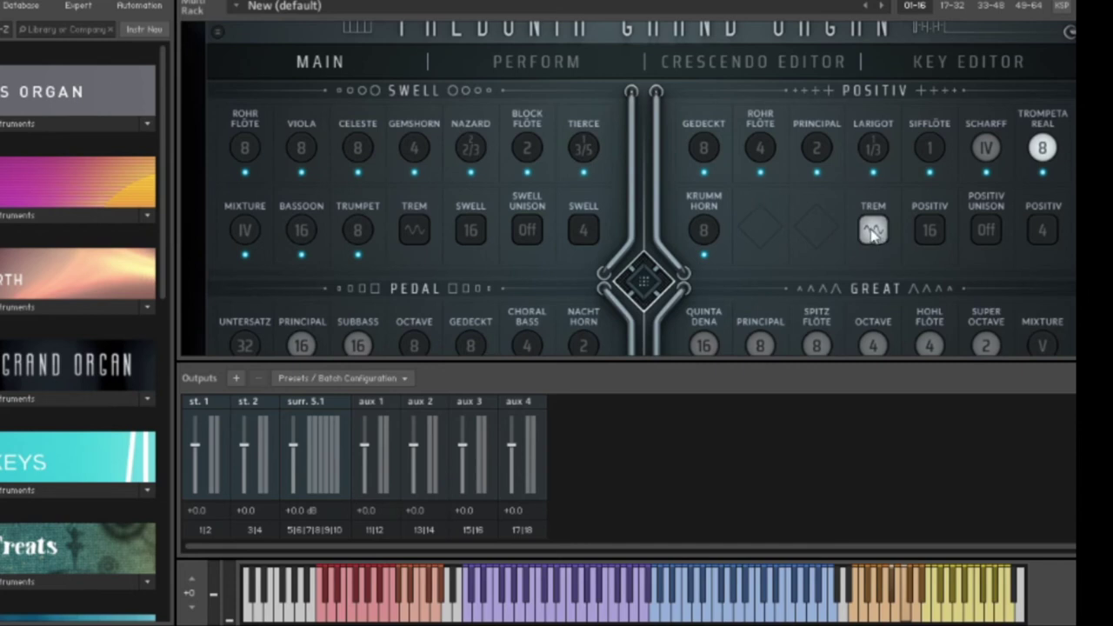
pyautogui.click(1044, 146)
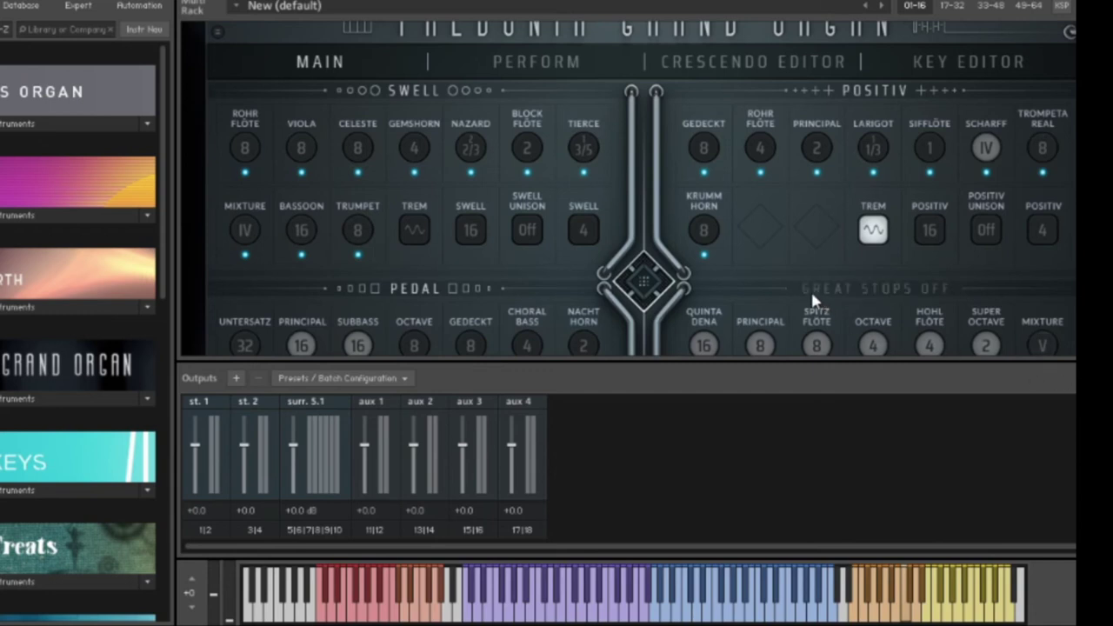
pyautogui.click(704, 148)
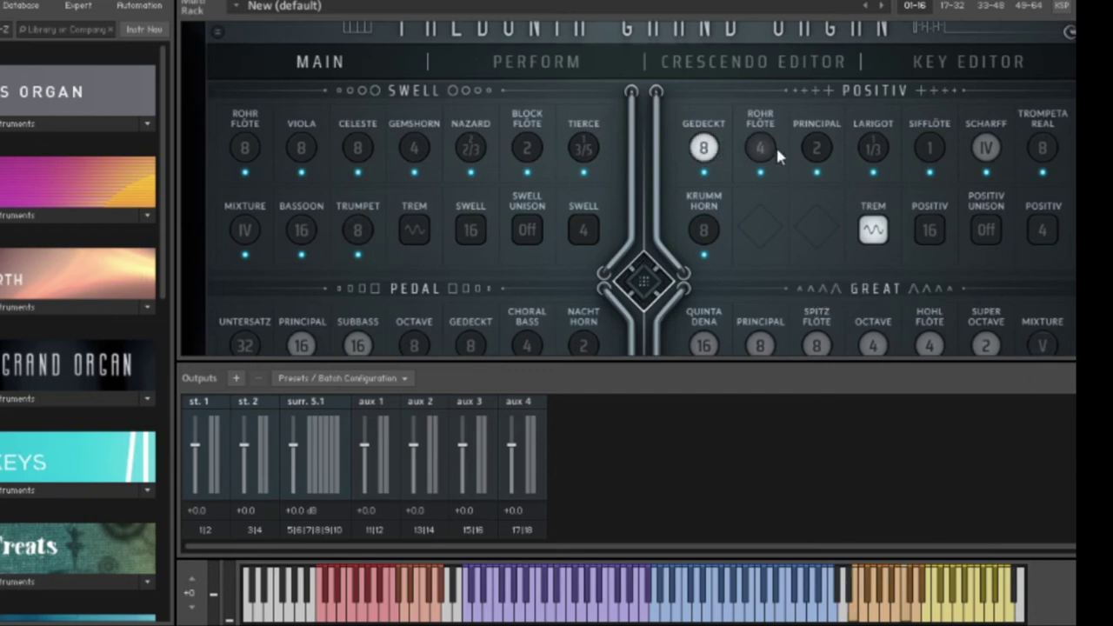
pyautogui.click(760, 148)
pyautogui.click(816, 148)
pyautogui.click(929, 148)
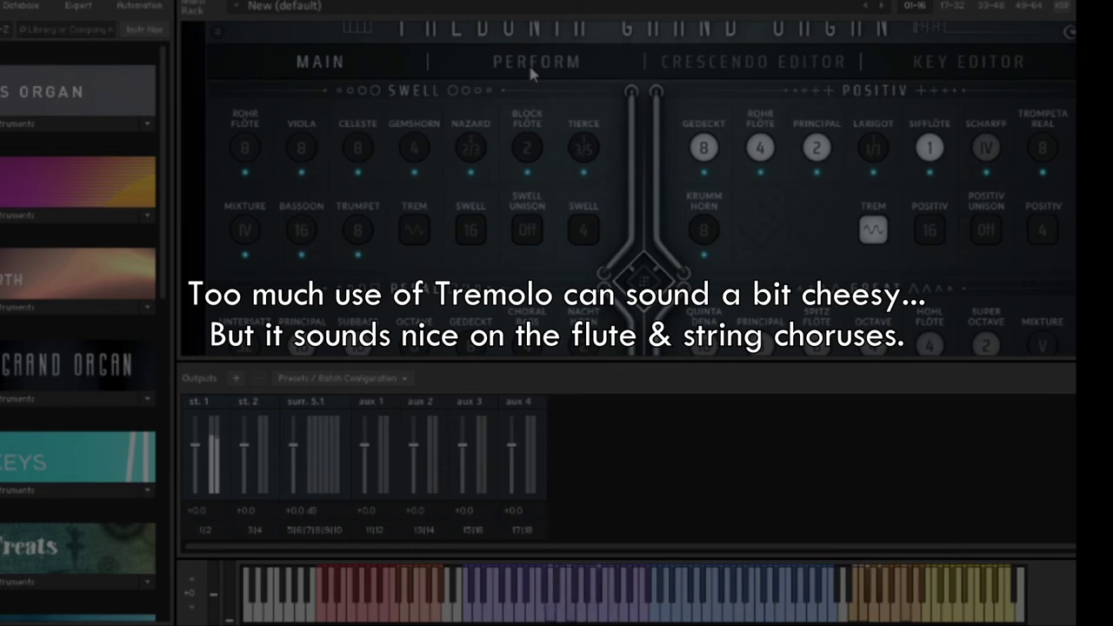
# - Compare the tremolo chorus with and without the Positiv Rohrflöte 4 and Gedeckt 8, keeping both on
pyautogui.click(753, 157)
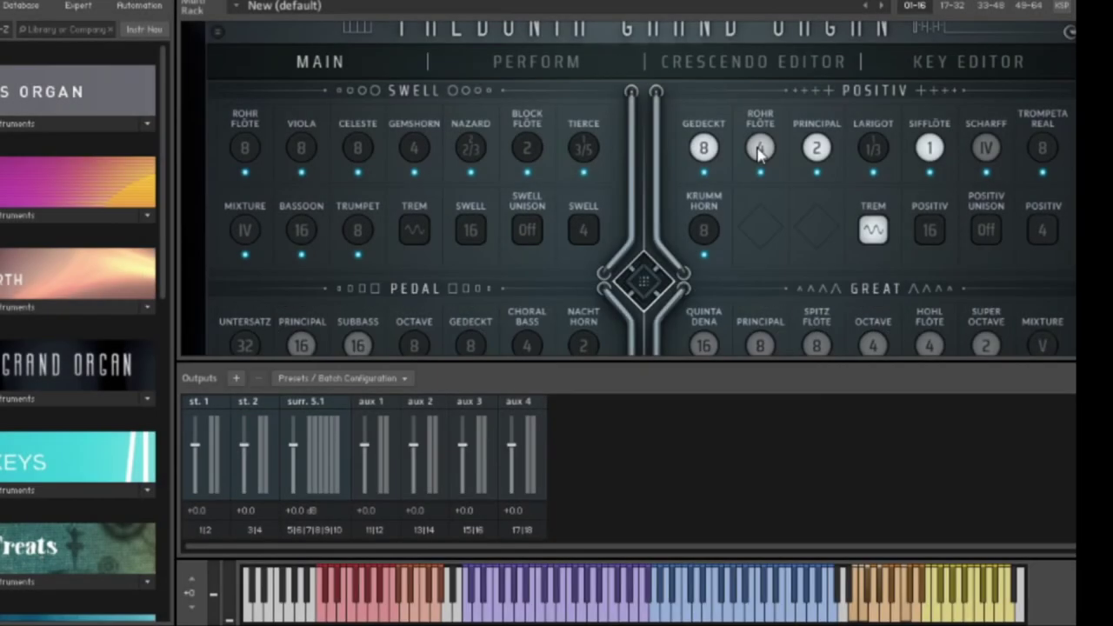
pyautogui.click(759, 149)
pyautogui.click(703, 148)
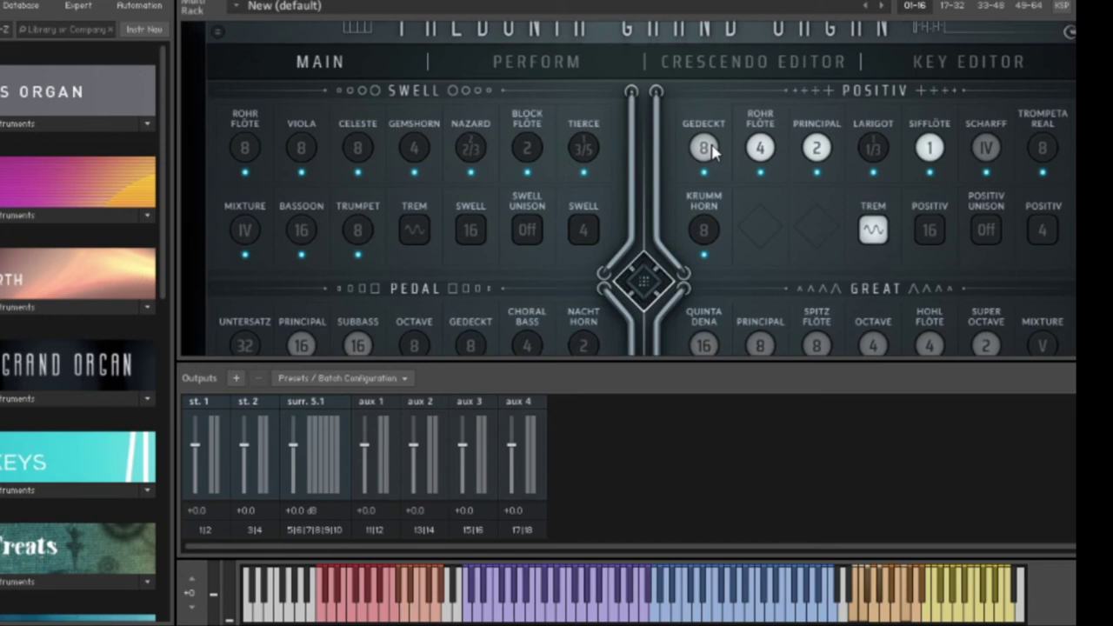
pyautogui.click(703, 148)
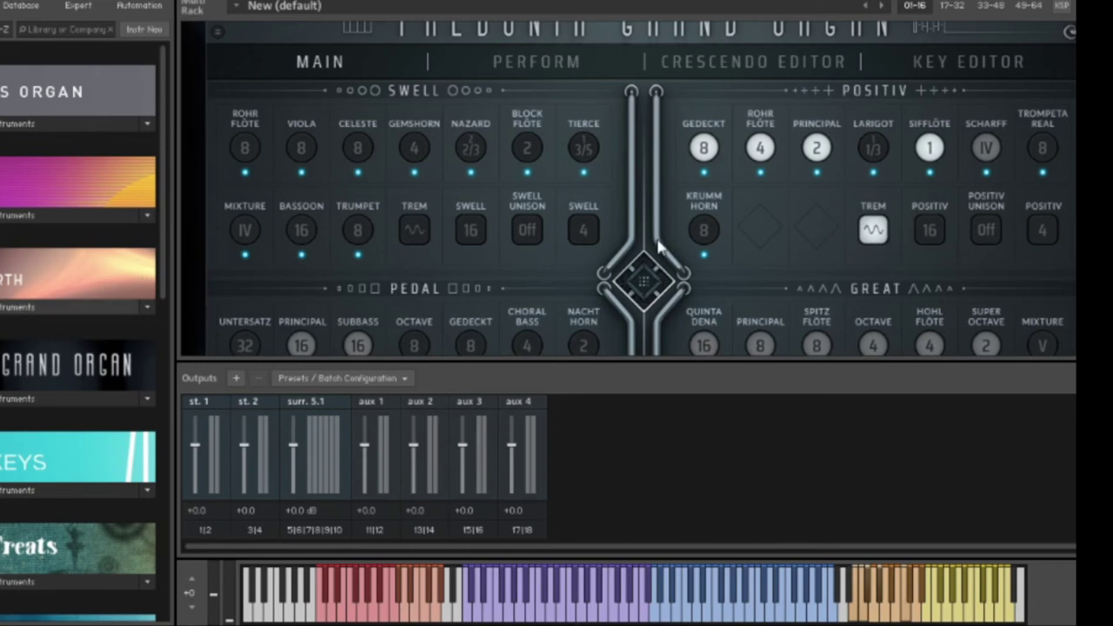
pyautogui.click(757, 149)
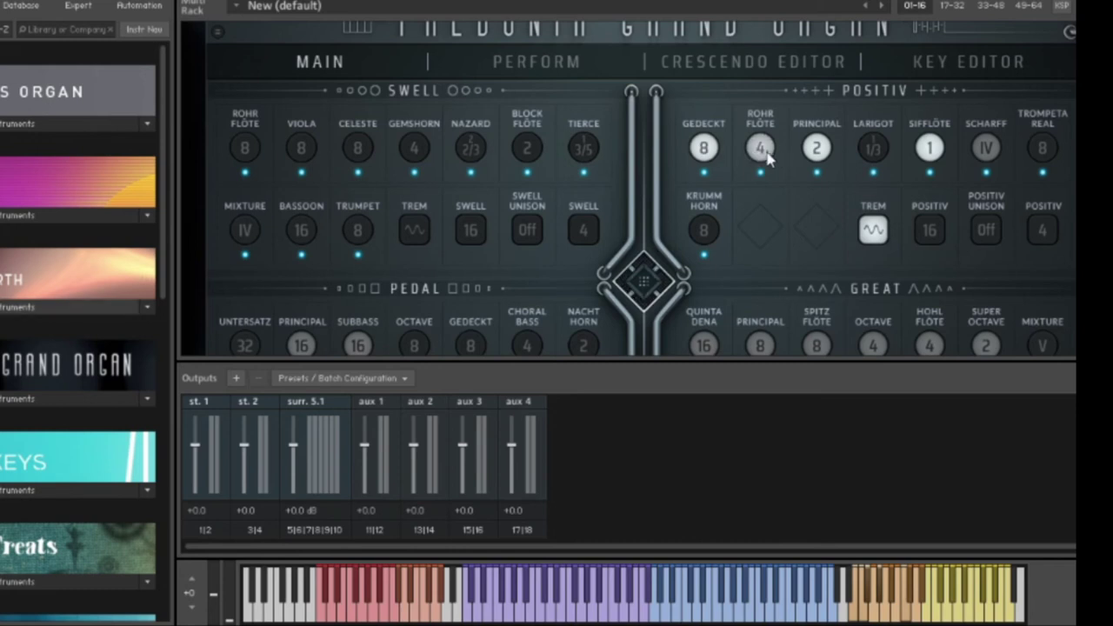
pyautogui.click(763, 150)
# - Remove Principal 2 from the Positiv flute chorus and turn off the Positiv tremolo
pyautogui.click(816, 150)
pyautogui.click(930, 149)
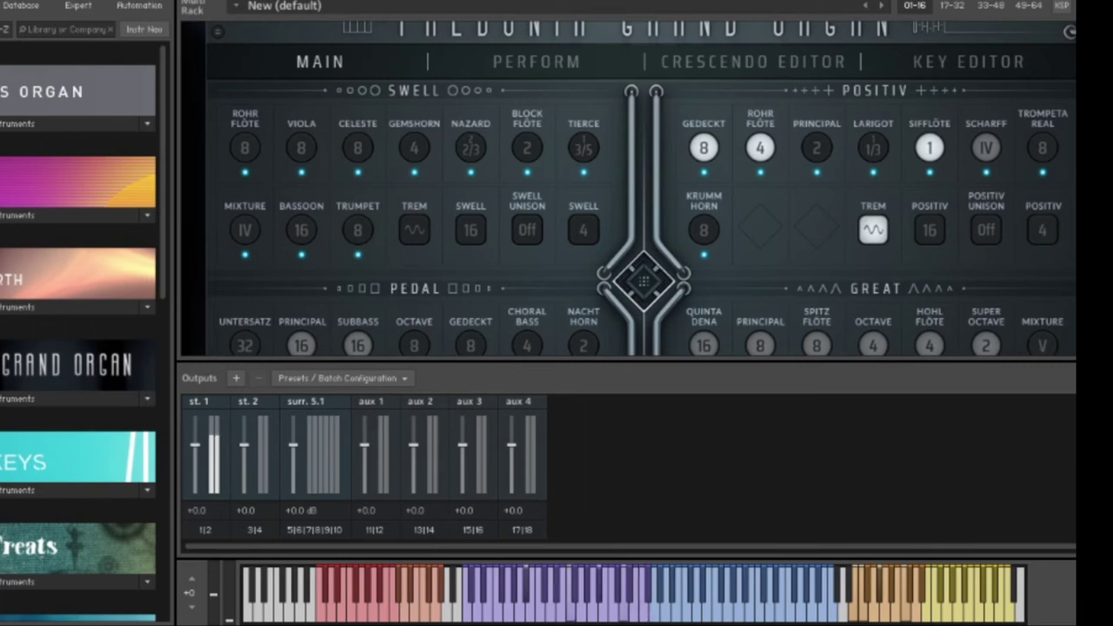
pyautogui.click(876, 233)
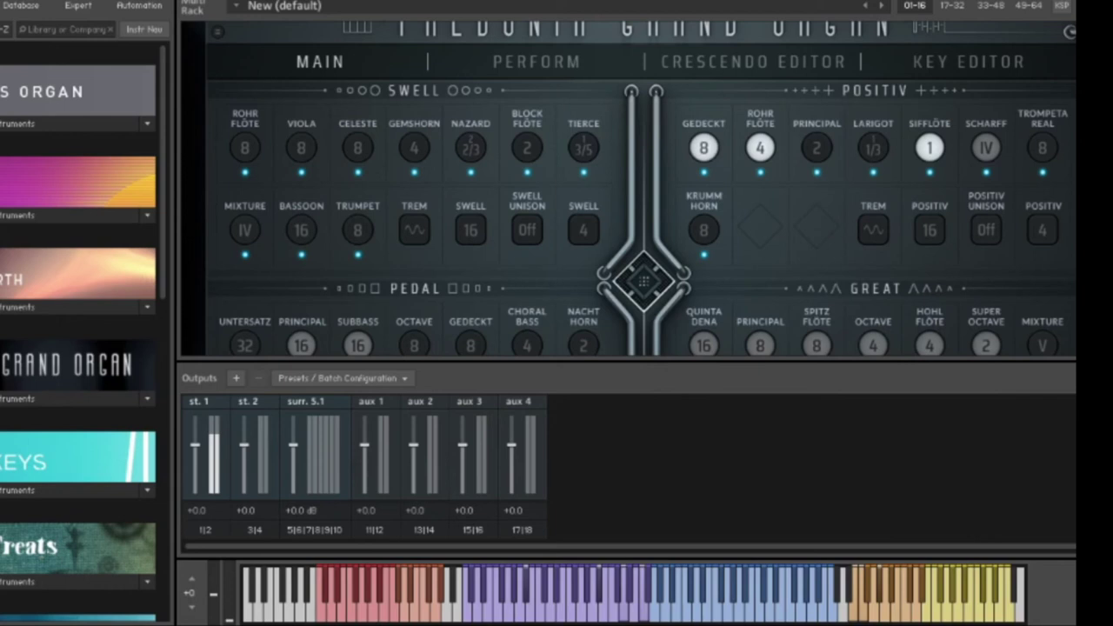
# - Set the Positiv to Krummhorn 8 alone by switching off Gedeckt 8, Rohrflöte 4 and Sifflöte 1
pyautogui.click(701, 230)
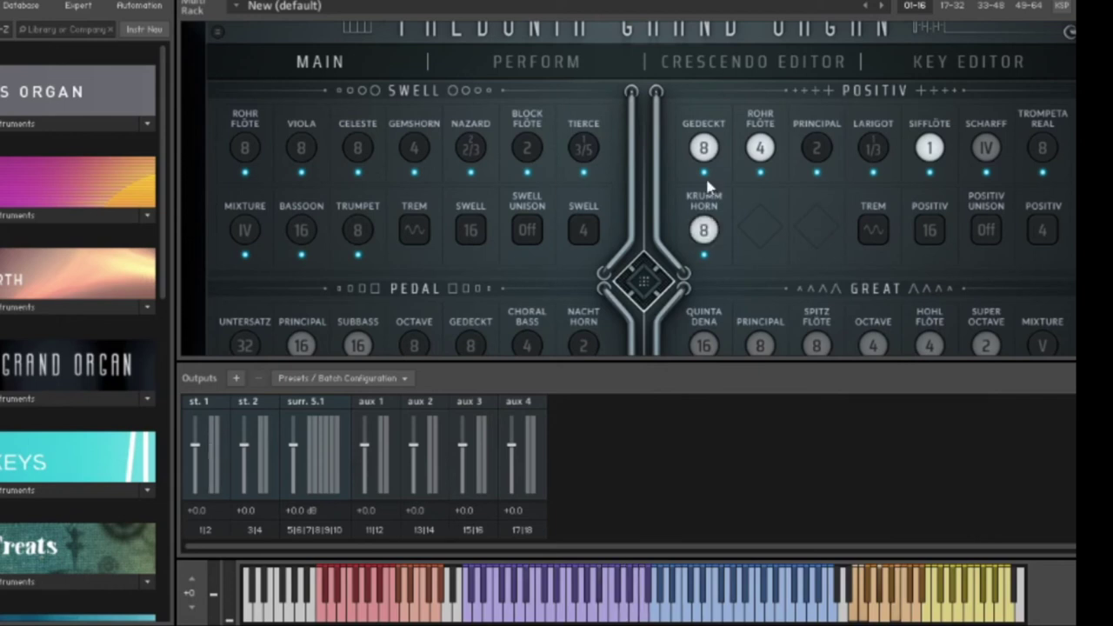
pyautogui.click(703, 148)
pyautogui.click(759, 148)
pyautogui.click(930, 149)
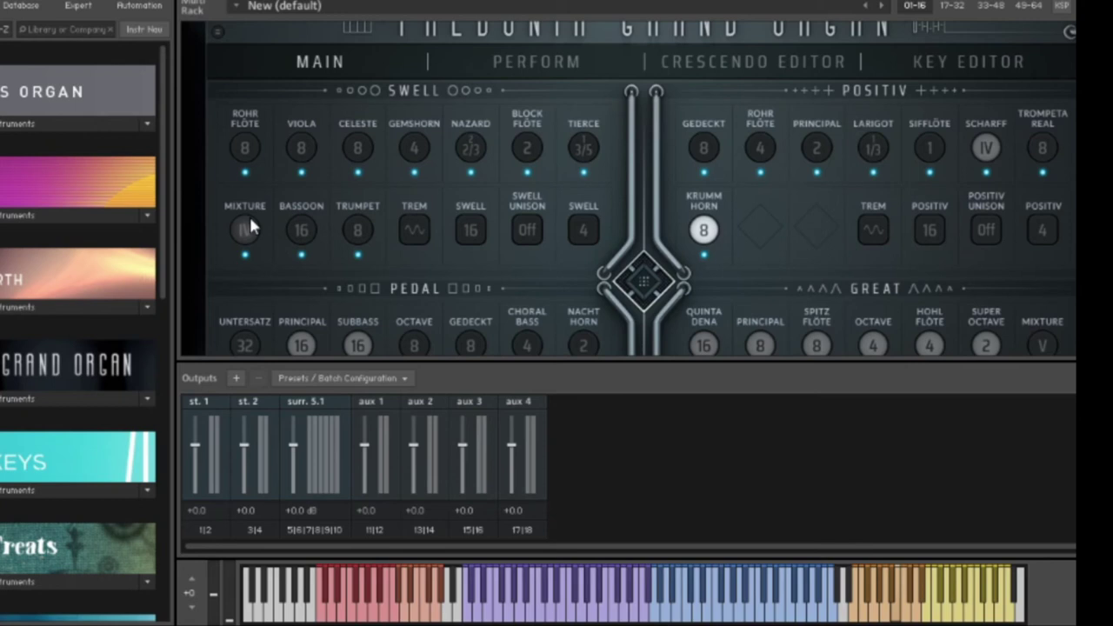
# - Add Swell Rohrflöte 8 and Pedal Subbass 16 and Gedeckt 8, with the playhead at the solo reed section's Swell item
pyautogui.click(245, 148)
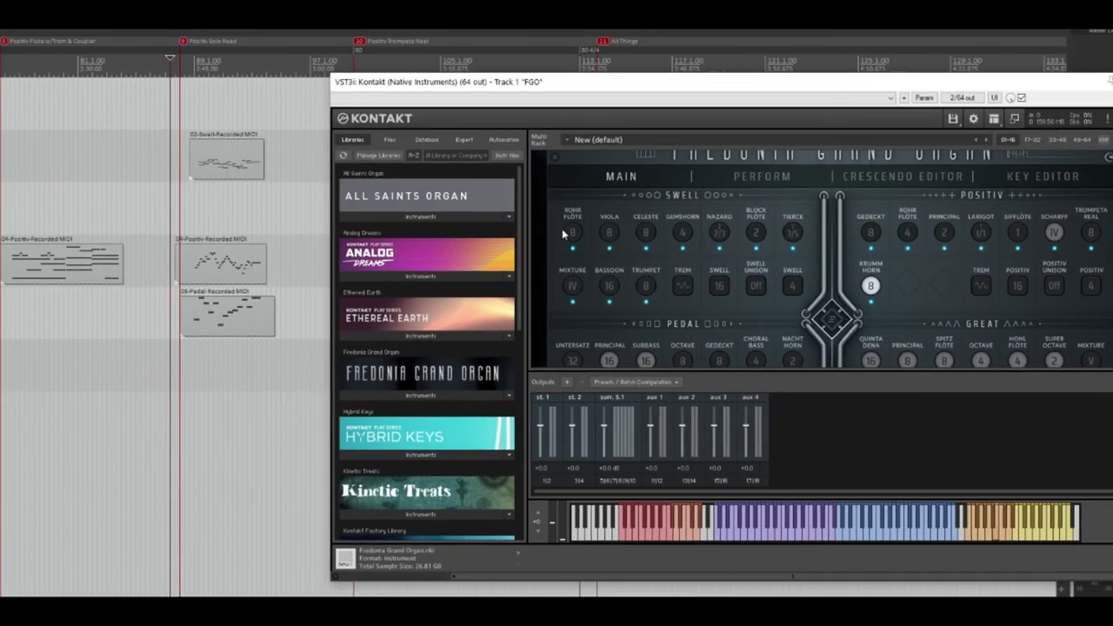
pyautogui.click(571, 232)
pyautogui.click(189, 61)
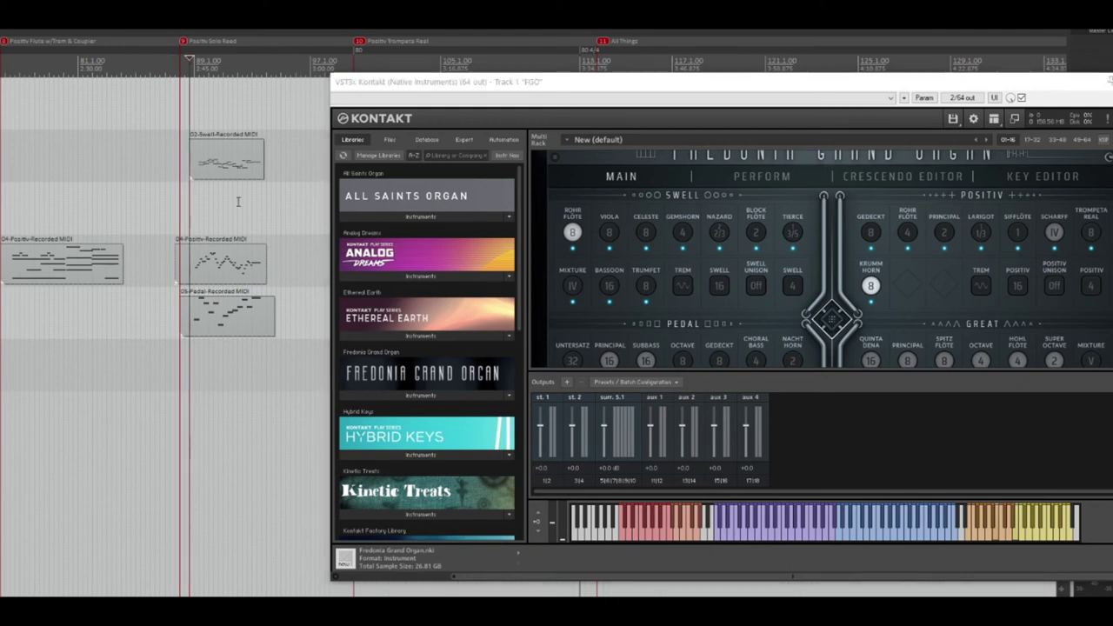
pyautogui.scroll(-3, 678, 272)
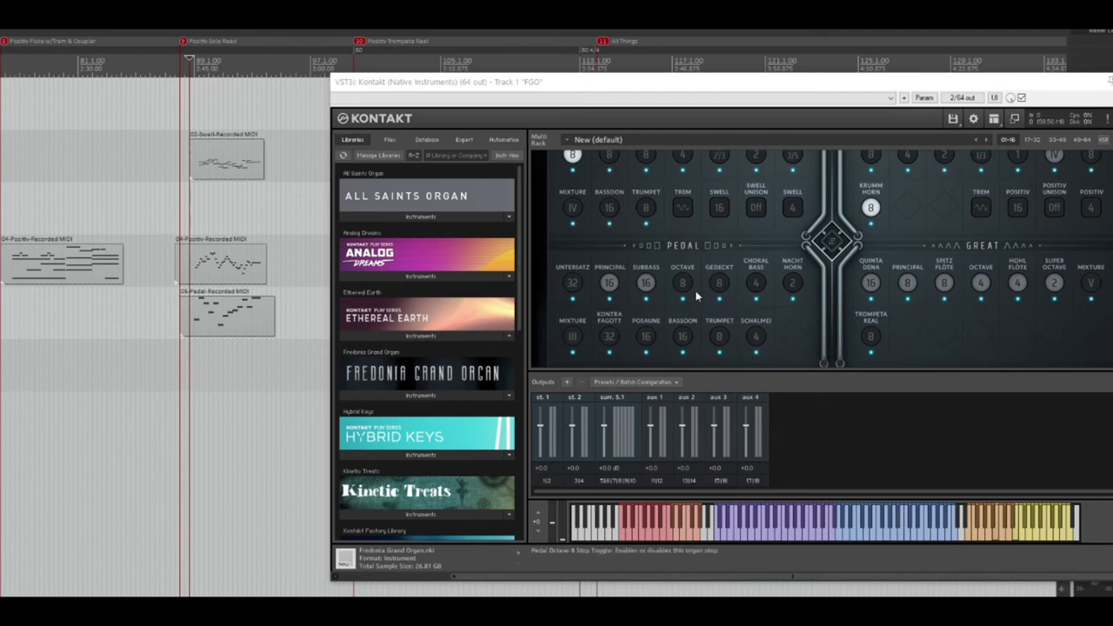
pyautogui.click(645, 283)
pyautogui.click(720, 284)
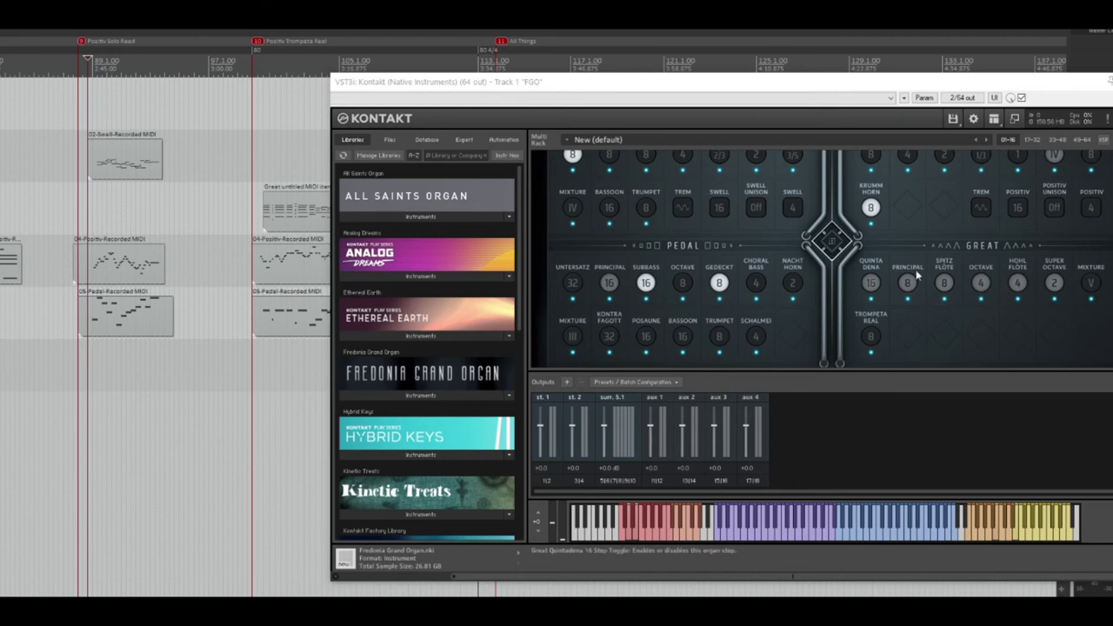
# - Replace the Positiv Krummhorn 8 with the Trompeta Real 8 as the solo reed
pyautogui.scroll(1, 899, 225)
pyautogui.scroll(3, 904, 222)
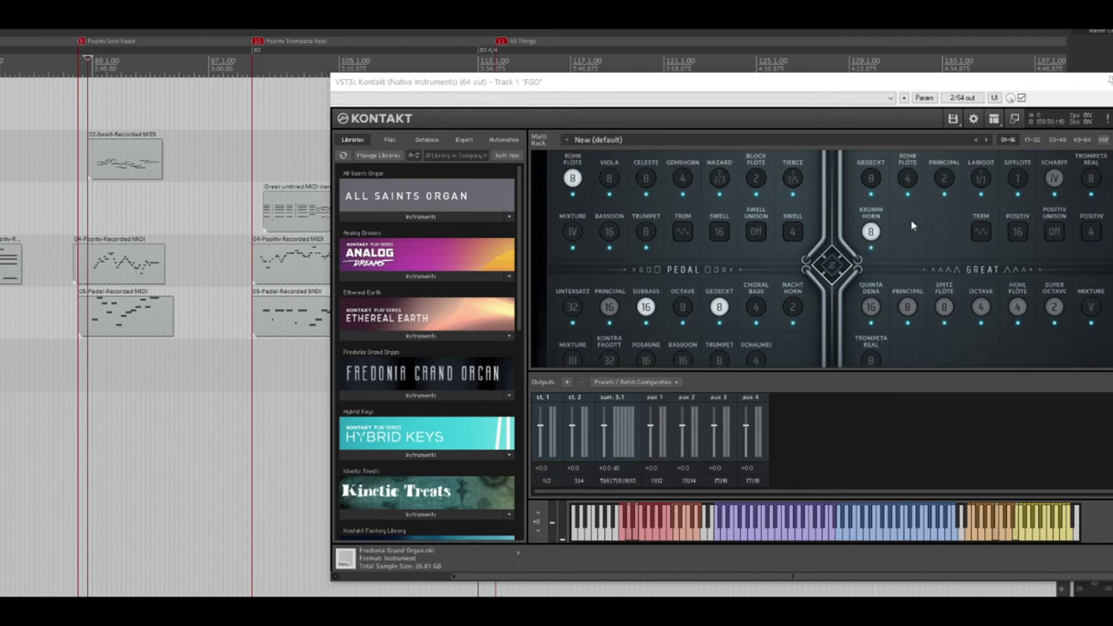
pyautogui.click(1088, 203)
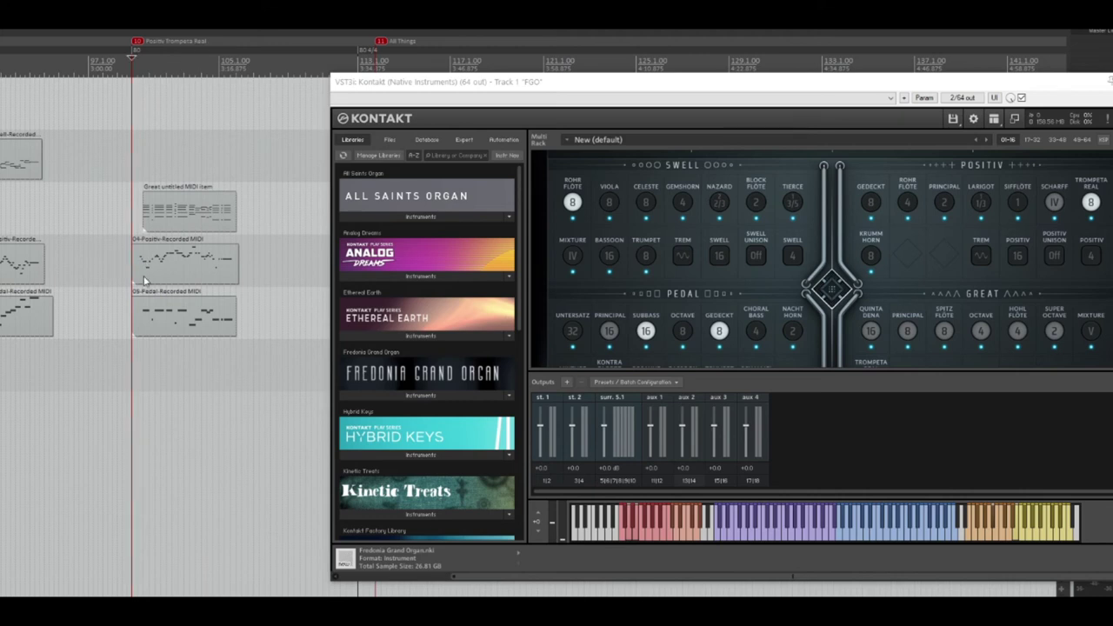
# - Swap Pedal Gedeckt 8 for Principal 16, add Great Principal 8, Octave 4 and Super Octave 2, and play the Trompeta Real section
pyautogui.scroll(-1, 594, 322)
pyautogui.click(609, 301)
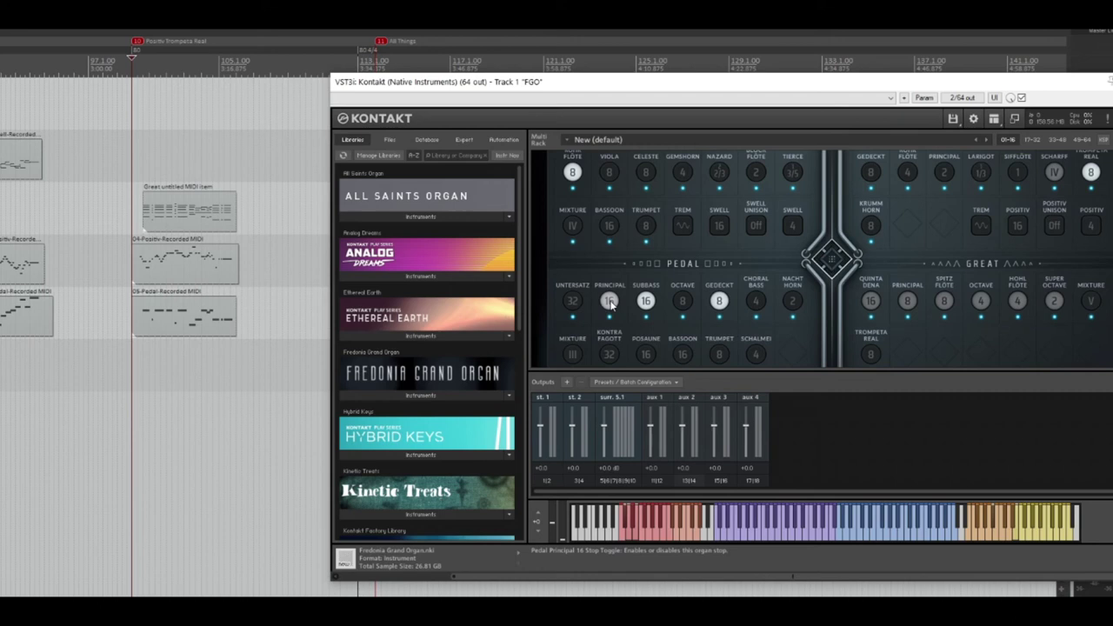
pyautogui.click(906, 300)
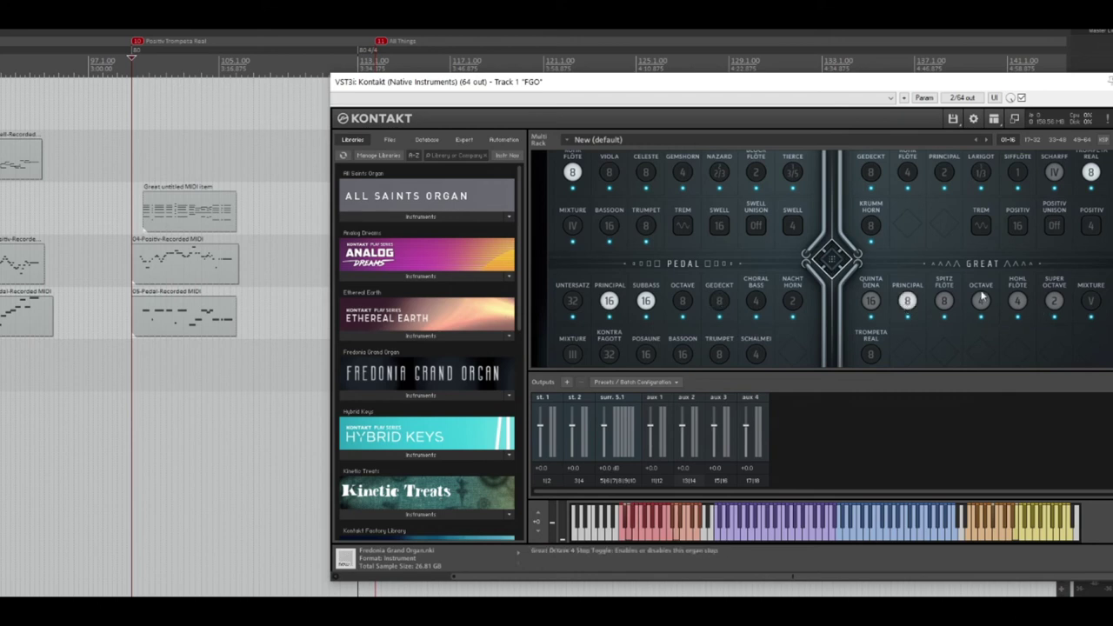
pyautogui.click(981, 301)
pyautogui.click(1053, 301)
pyautogui.press('space')
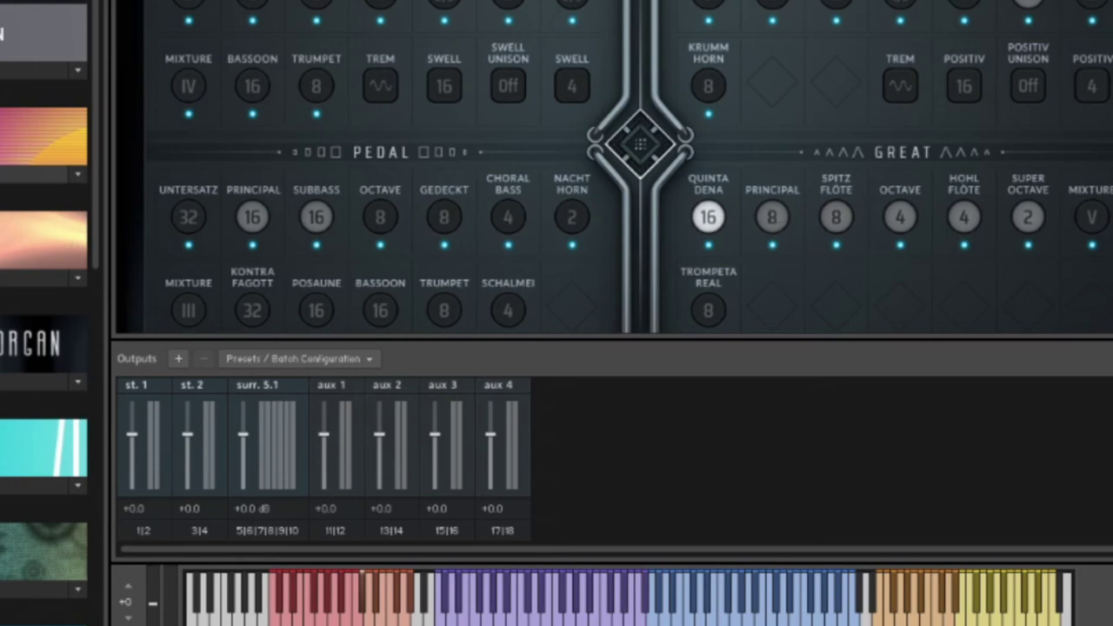
# - Switch on Great Spitzflöte 8 and Octave 4, and compare them with and without Quintadena 16, leaving it off
pyautogui.click(834, 219)
pyautogui.click(900, 218)
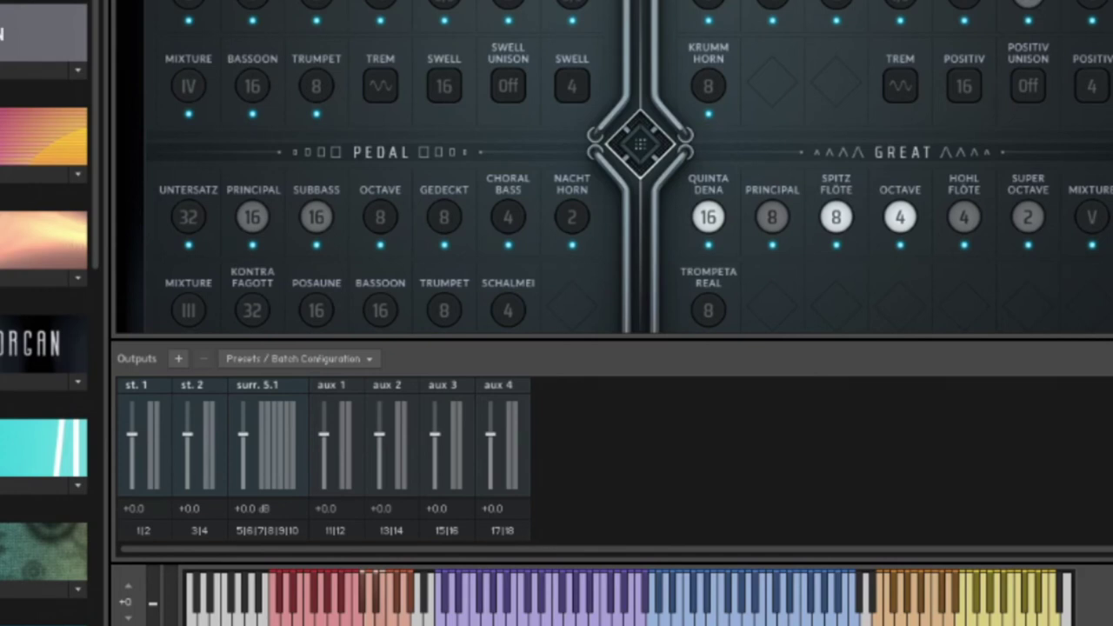
pyautogui.click(707, 217)
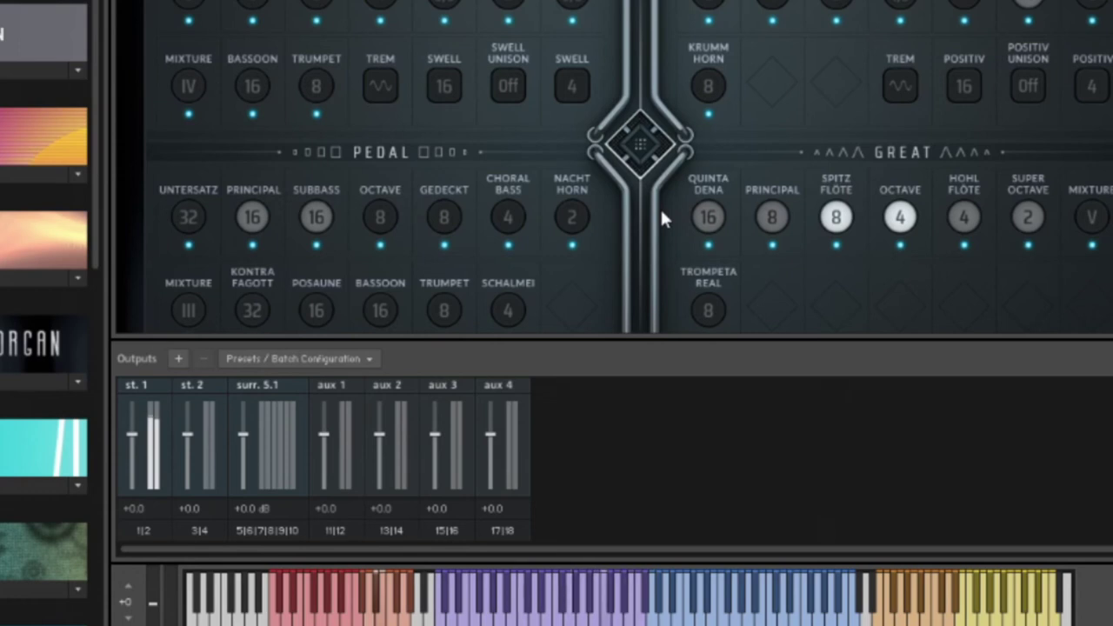
pyautogui.click(704, 217)
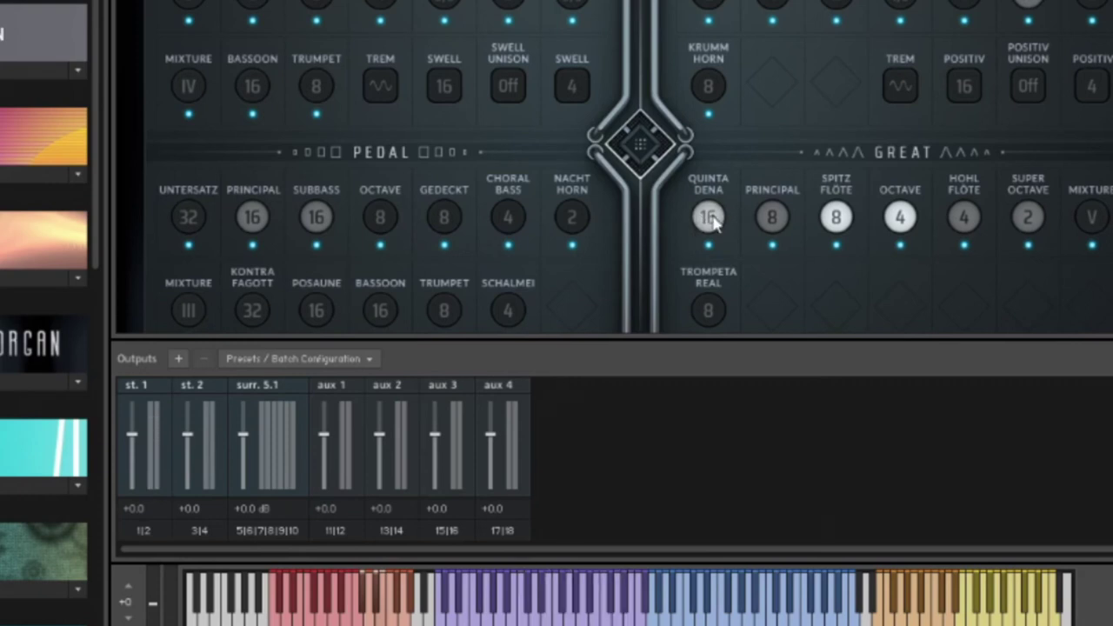
pyautogui.click(711, 220)
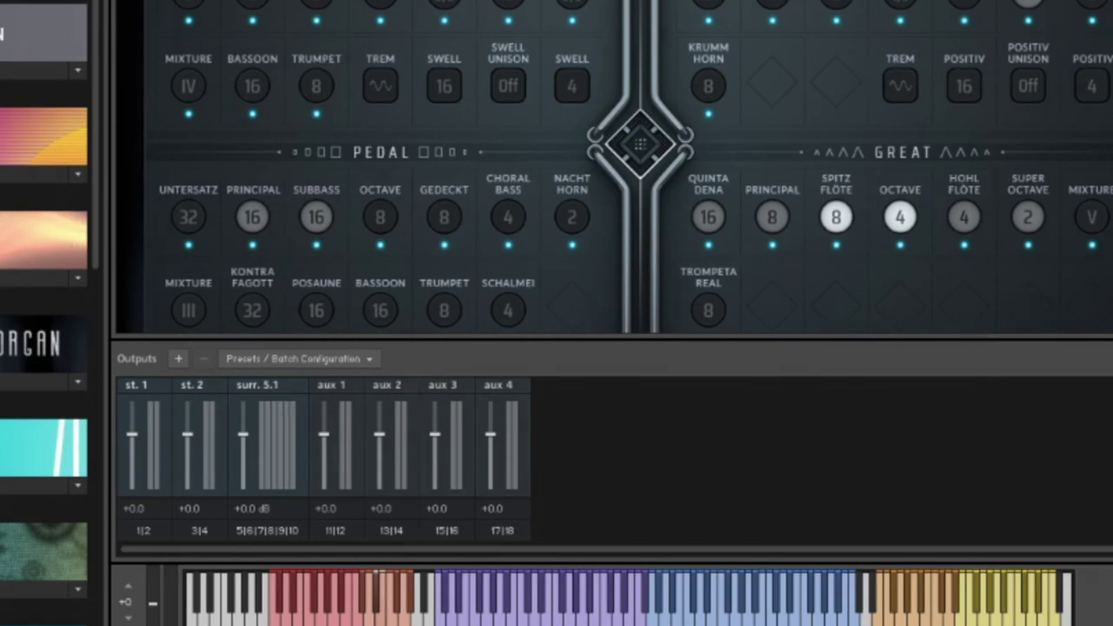
# - Switch on Pedal Principal 16 and Octave 8 together, and add Choral Bass 4
pyautogui.click(250, 218)
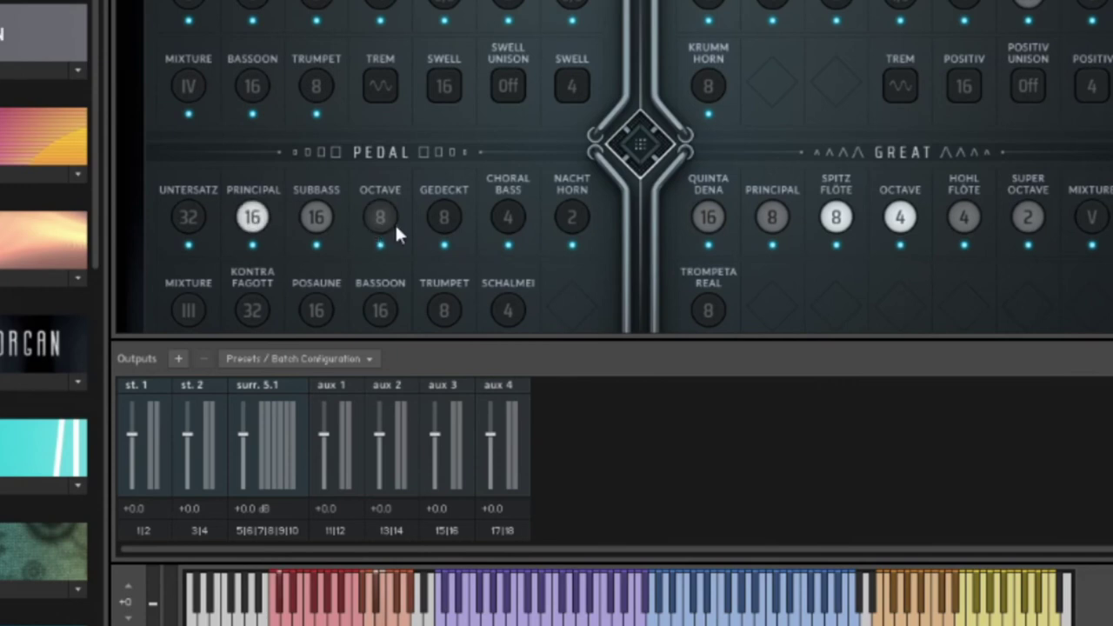
pyautogui.click(381, 219)
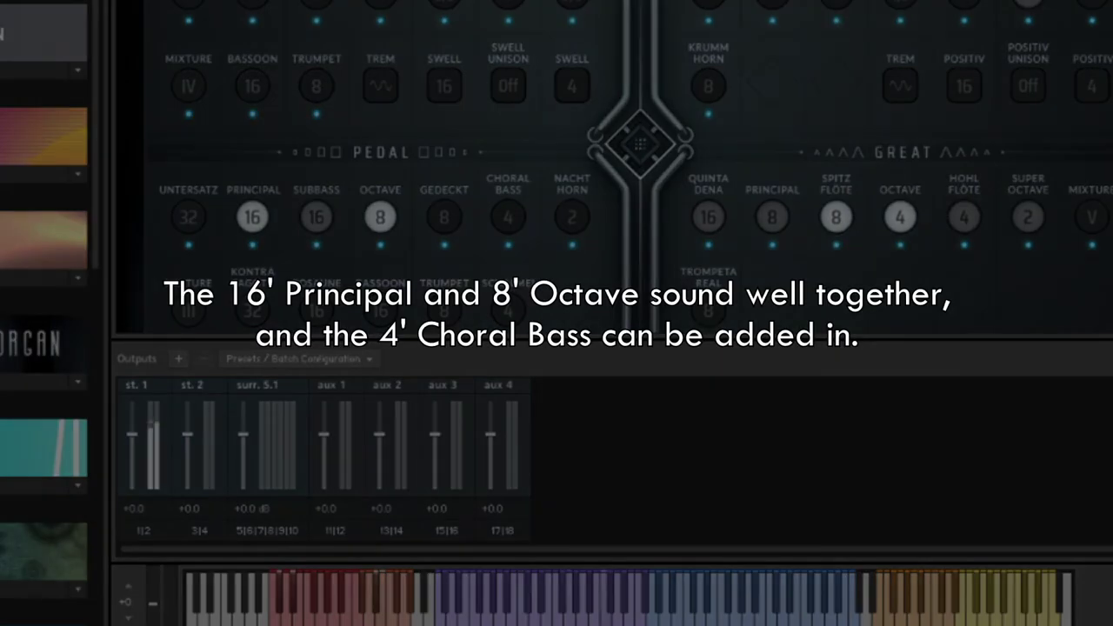
pyautogui.click(508, 218)
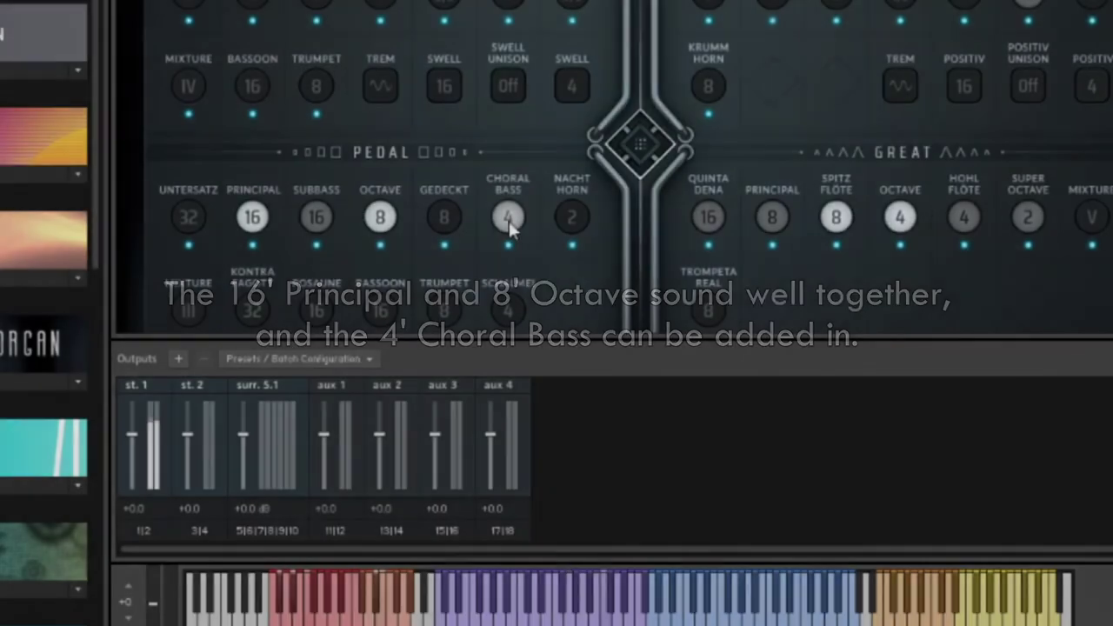
pyautogui.click(509, 219)
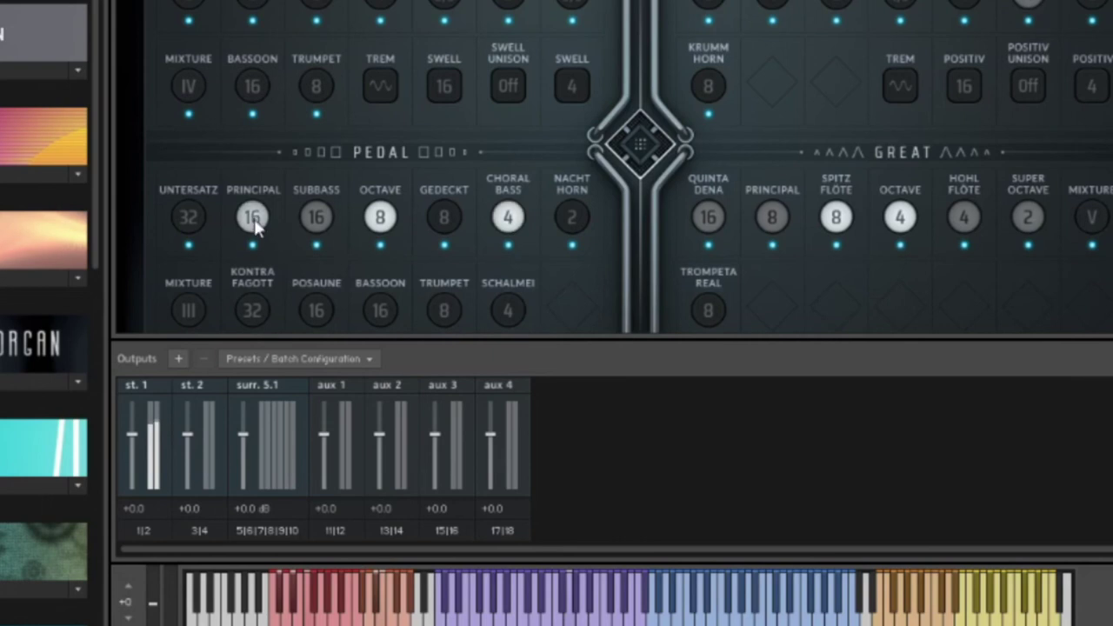
# - Replace the Pedal Principal 16, Octave 8 and Choral Bass 4 with Subbass 16, Gedeckt 8 and Nachthorn 2
pyautogui.click(253, 219)
pyautogui.click(380, 217)
pyautogui.click(508, 219)
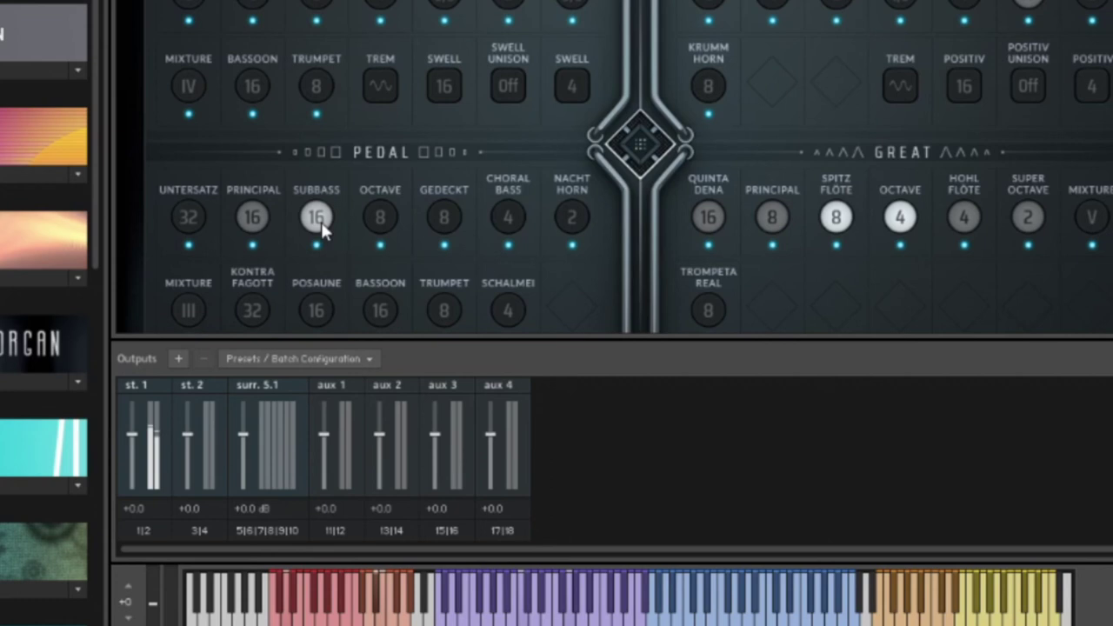
pyautogui.click(321, 222)
pyautogui.click(445, 219)
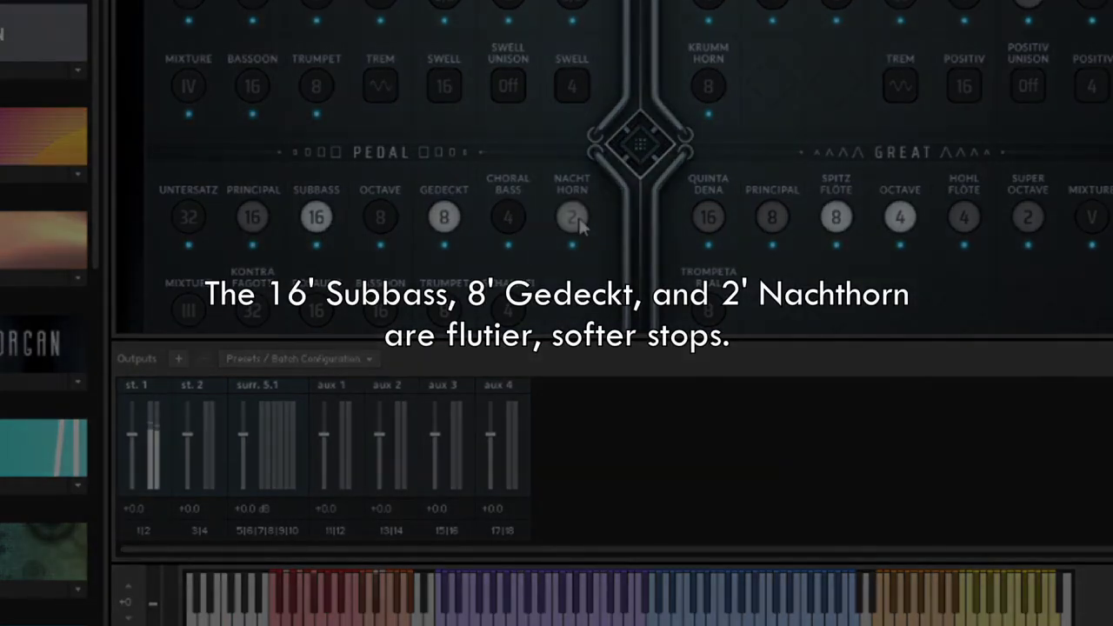
pyautogui.click(574, 218)
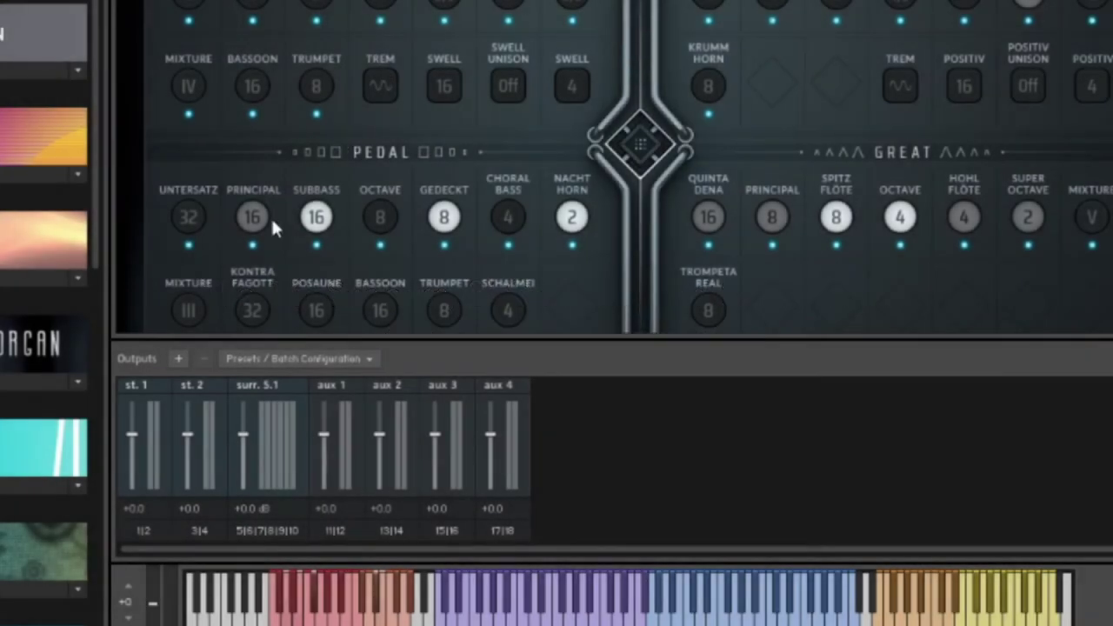
# - Switch on Pedal Untersatz 32 and turn off the Subbass, Gedeckt and Nachthorn so it sounds alone
pyautogui.click(179, 222)
pyautogui.click(317, 217)
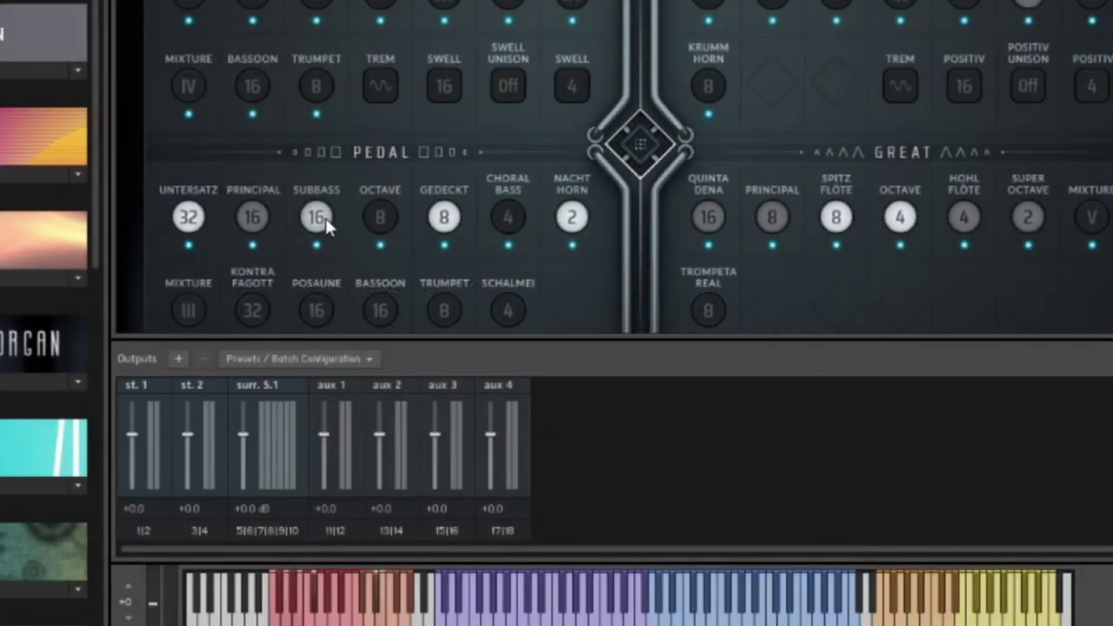
pyautogui.click(445, 219)
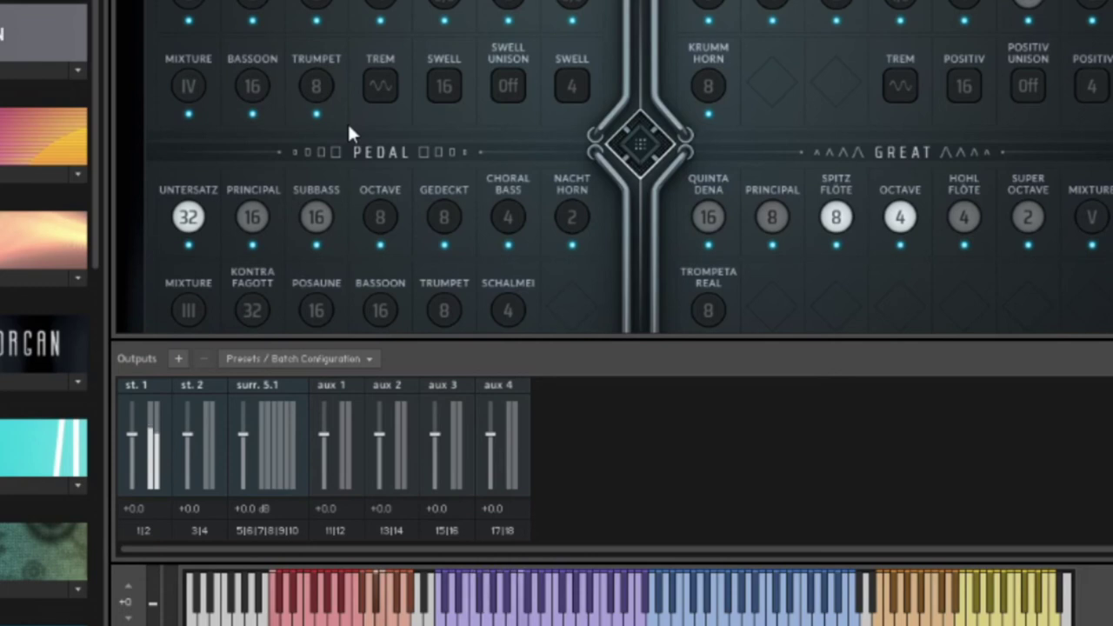
# - Add Subbass 16 and Gedeckt 8 to the Pedal Untersatz 32, and clear all three after auditioning the blend
pyautogui.click(251, 220)
pyautogui.click(321, 215)
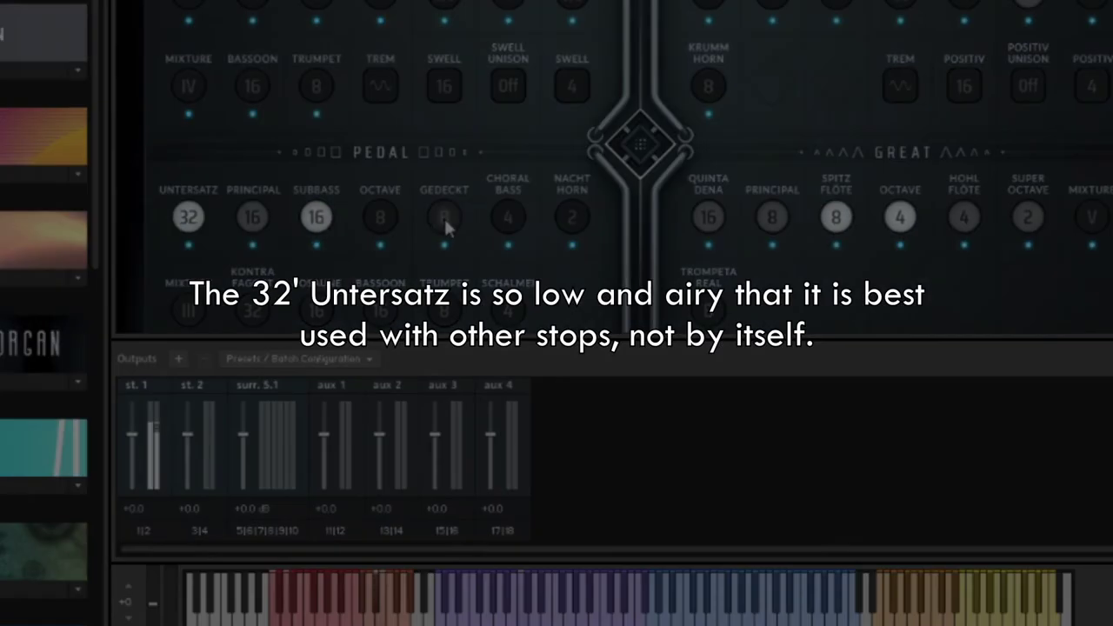
pyautogui.click(433, 219)
pyautogui.click(188, 218)
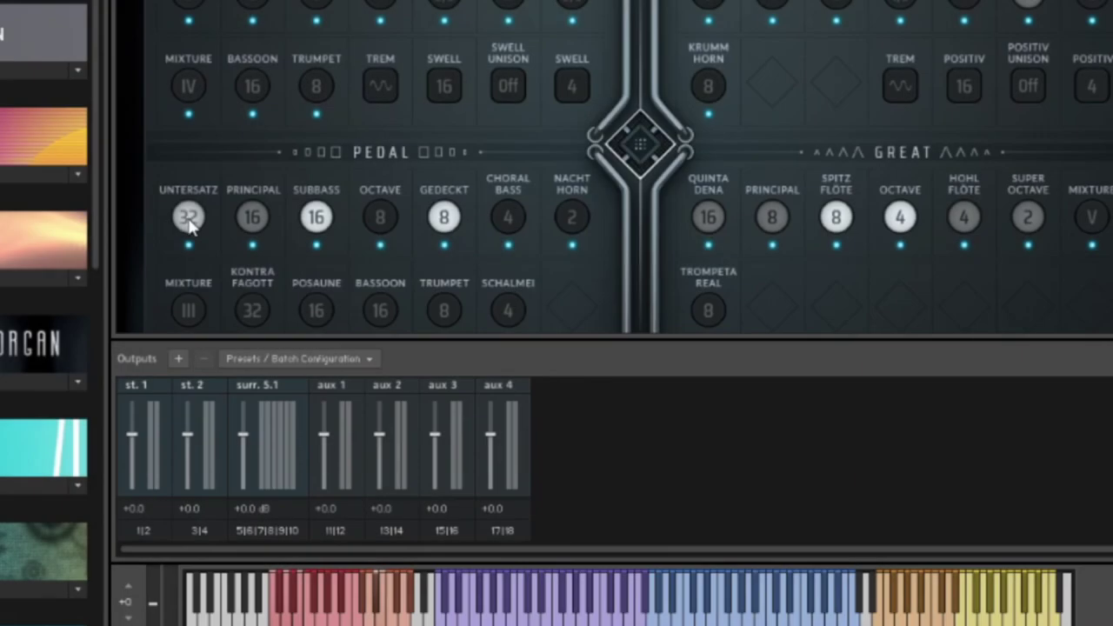
pyautogui.click(316, 217)
pyautogui.click(442, 217)
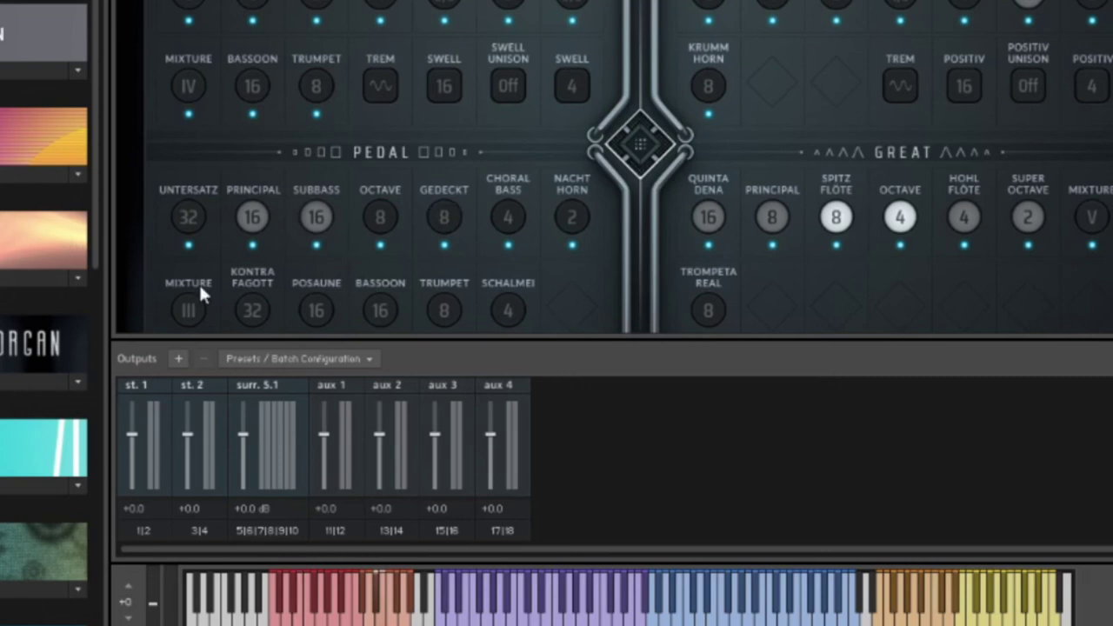
# - Audition Pedal Mixture III alone and with Principal 16 and Octave 8, and switch all three off
pyautogui.click(186, 310)
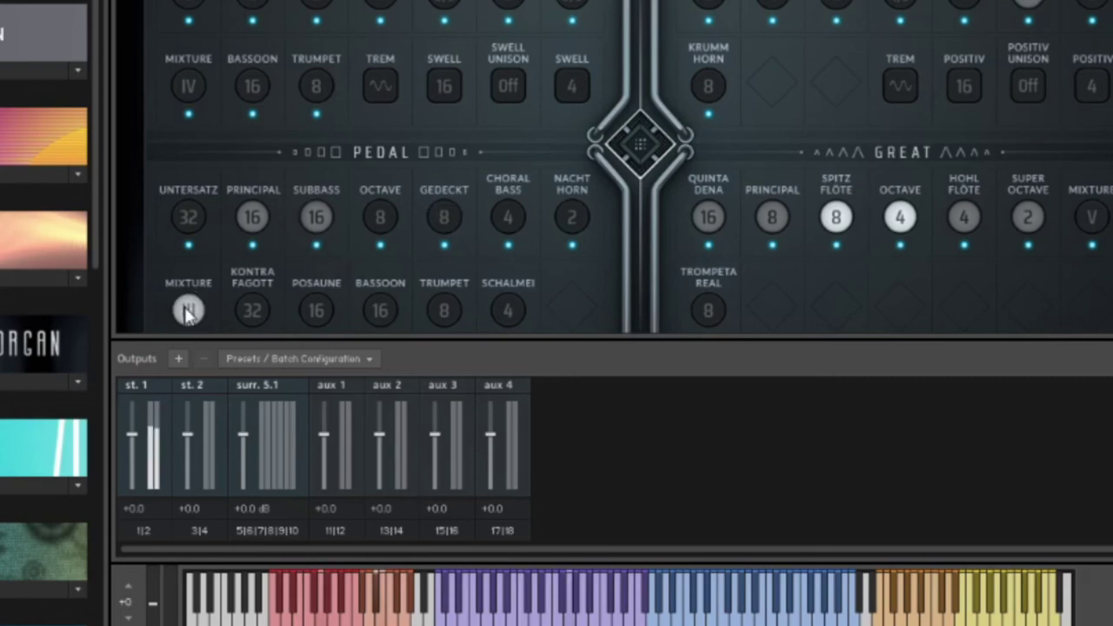
pyautogui.click(254, 217)
pyautogui.click(378, 216)
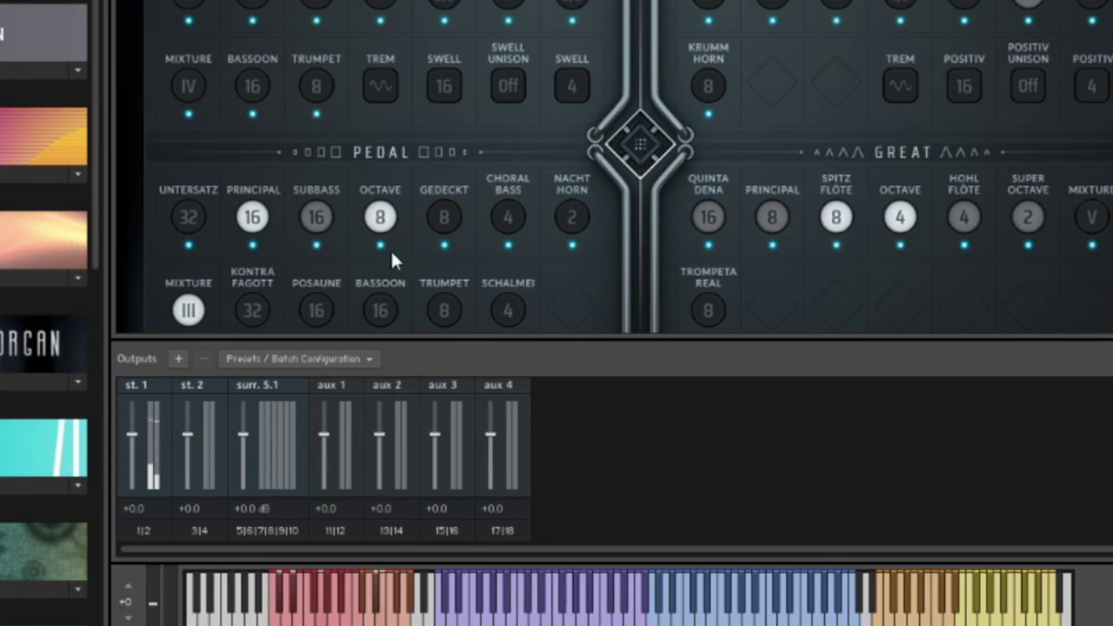
pyautogui.click(382, 219)
pyautogui.click(252, 217)
pyautogui.click(187, 311)
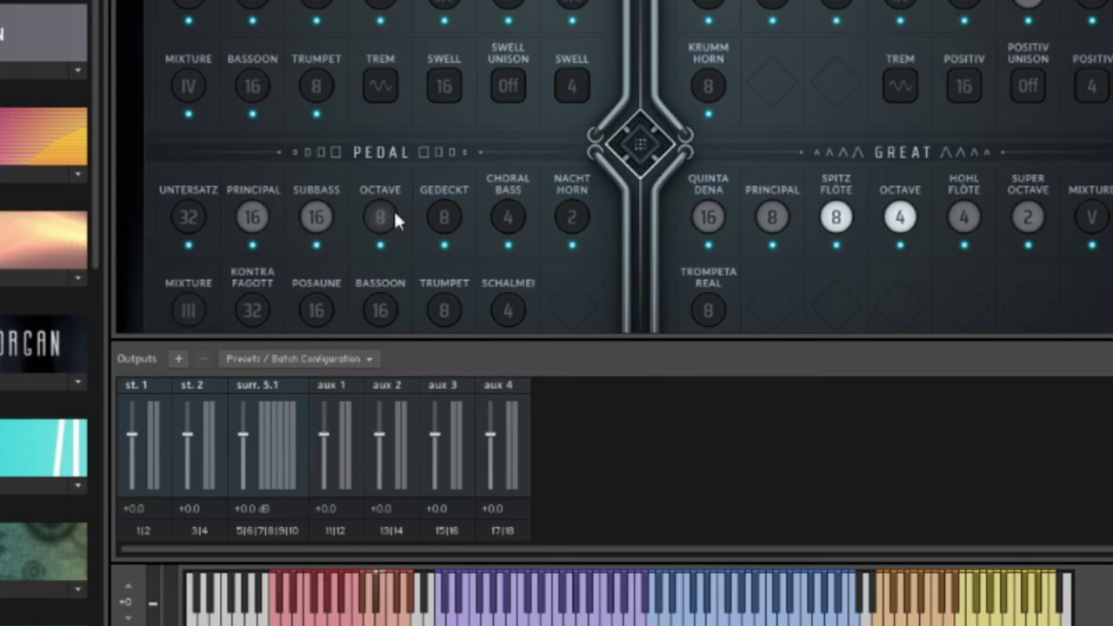
# - Audition the Pedal reeds Posaune 16, Bassoon 16, Trumpet 8 and Kontra Fagott 32, leaving them all off
pyautogui.scroll(-1, 400, 212)
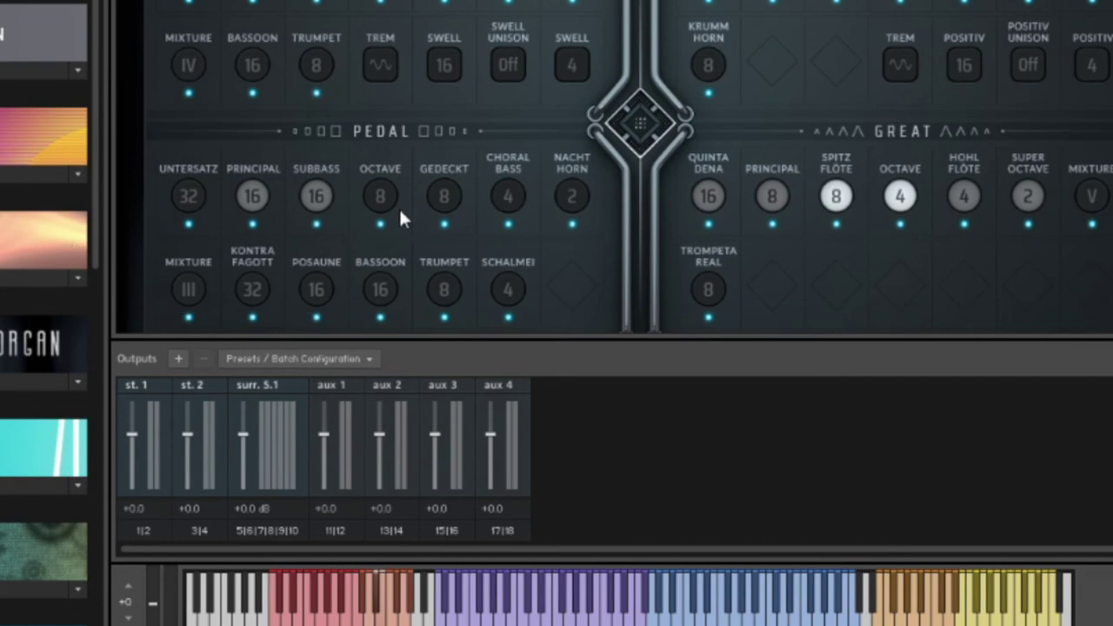
pyautogui.click(316, 290)
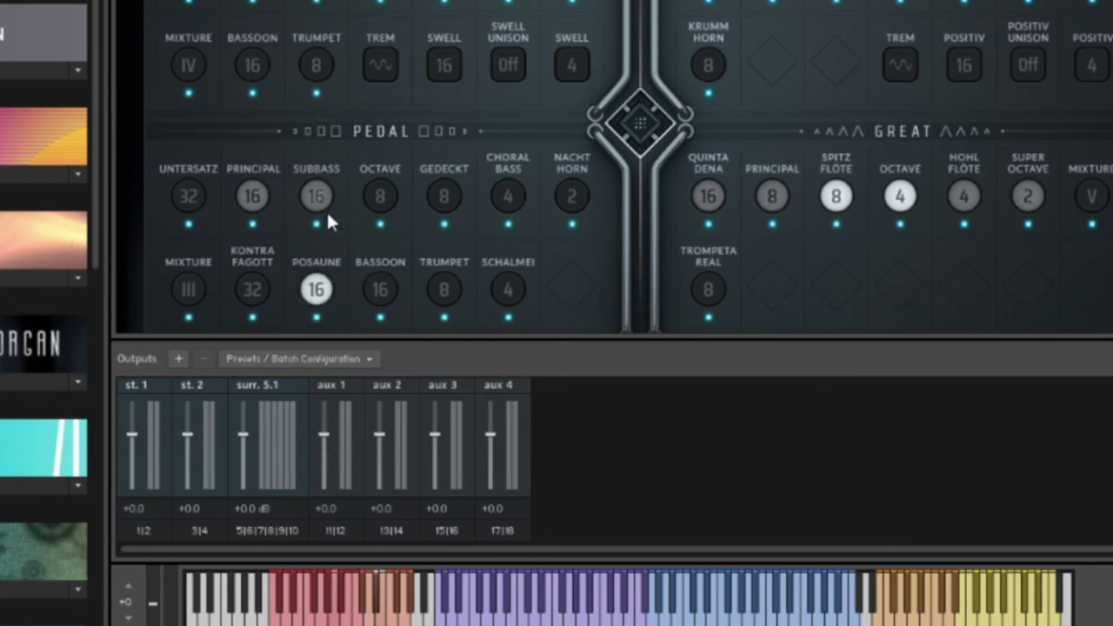
pyautogui.click(318, 293)
pyautogui.click(363, 290)
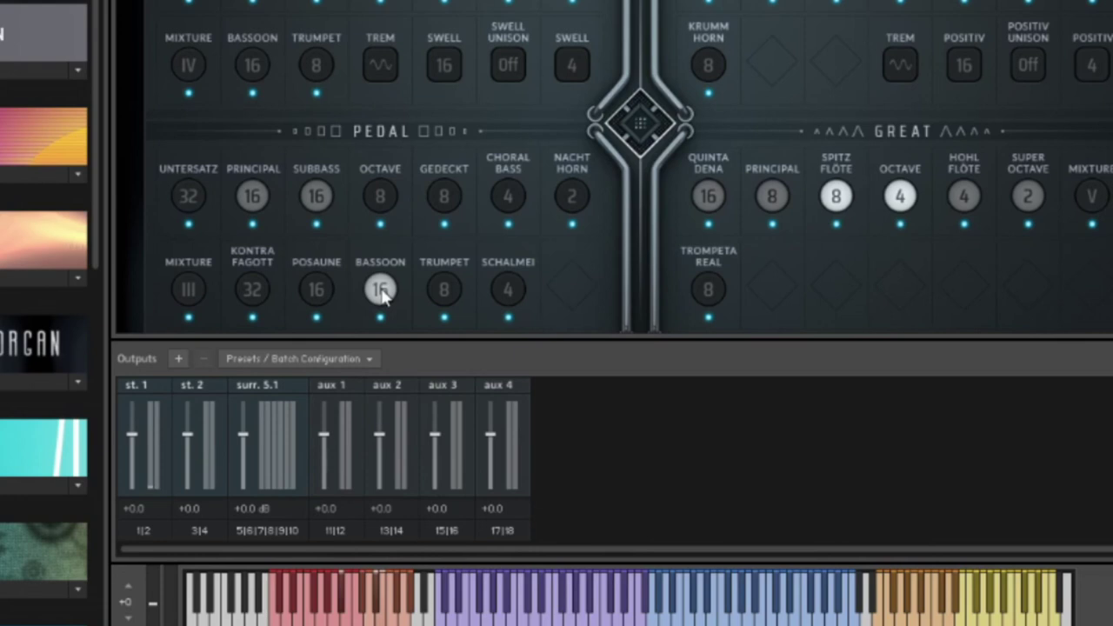
pyautogui.click(381, 291)
pyautogui.click(443, 289)
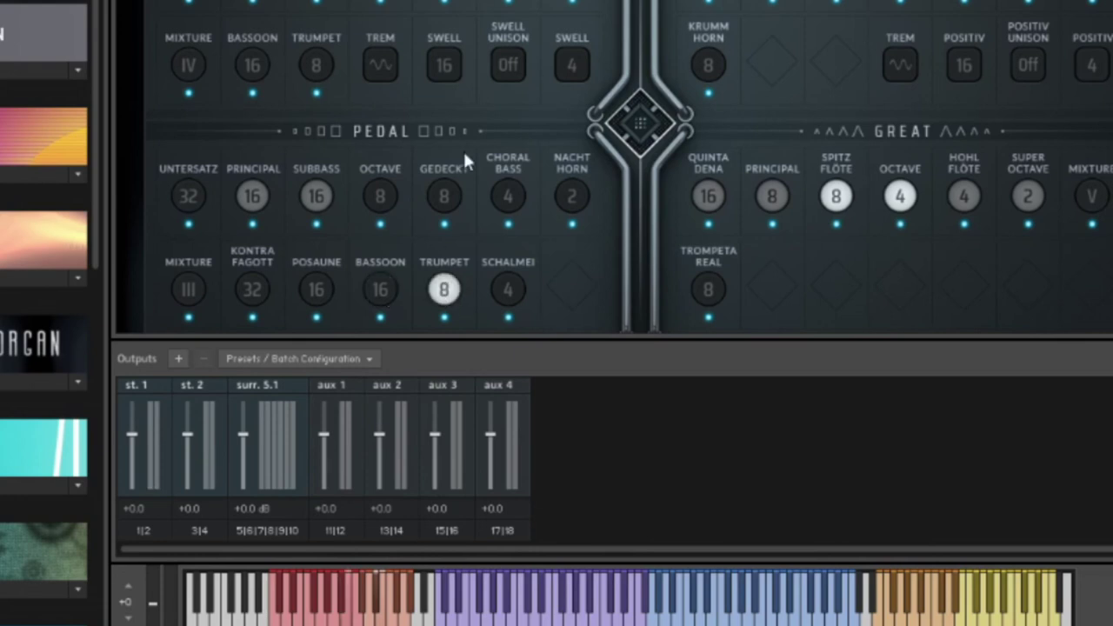
pyautogui.click(252, 289)
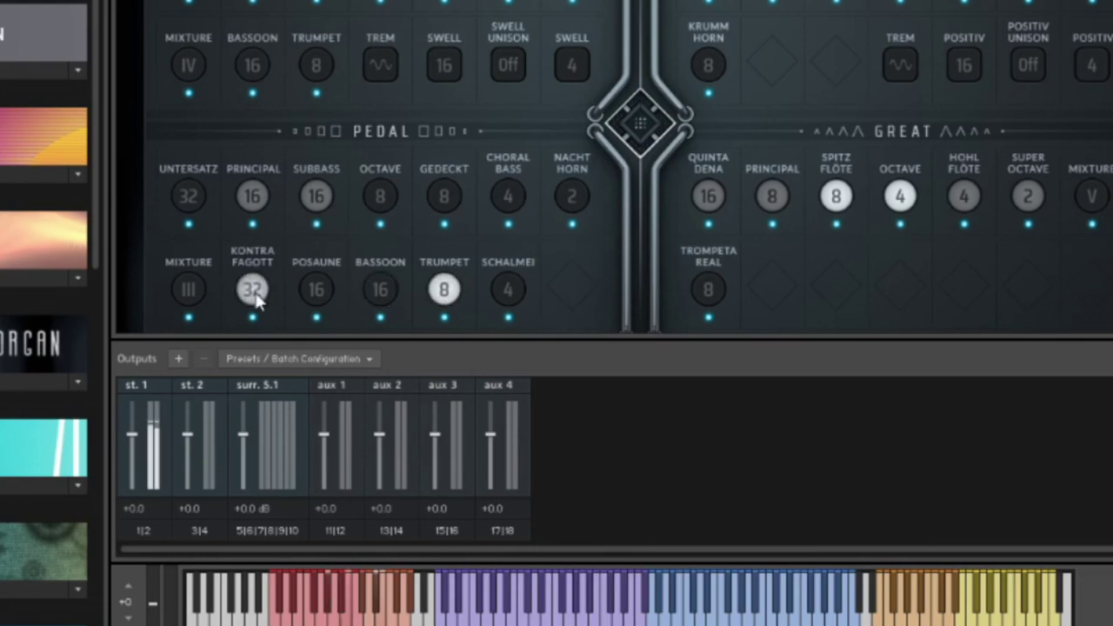
pyautogui.click(454, 290)
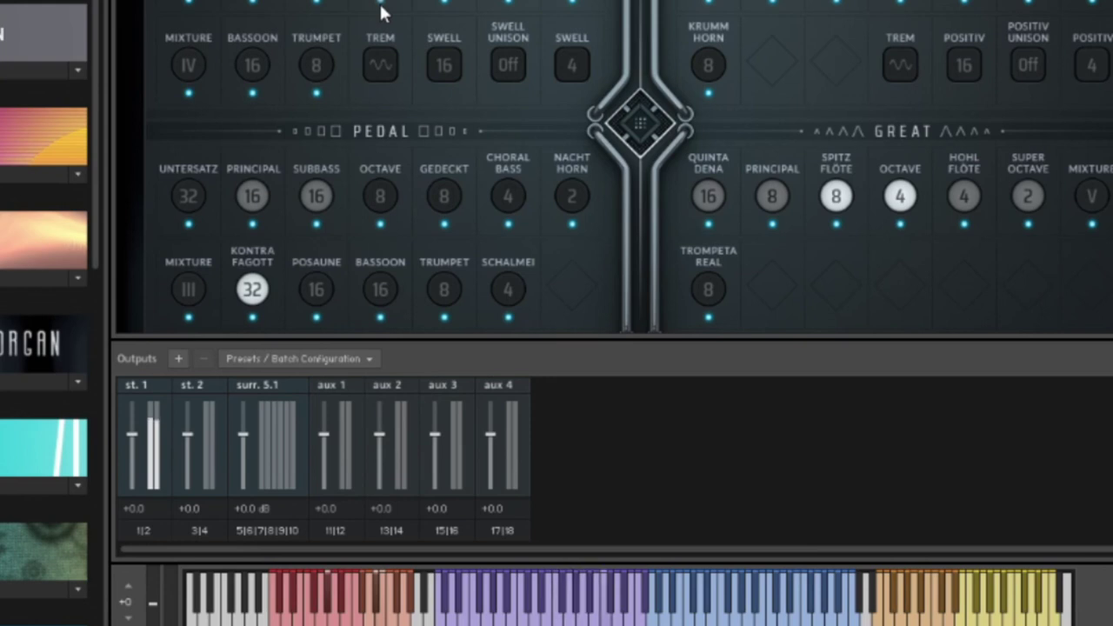
pyautogui.click(251, 291)
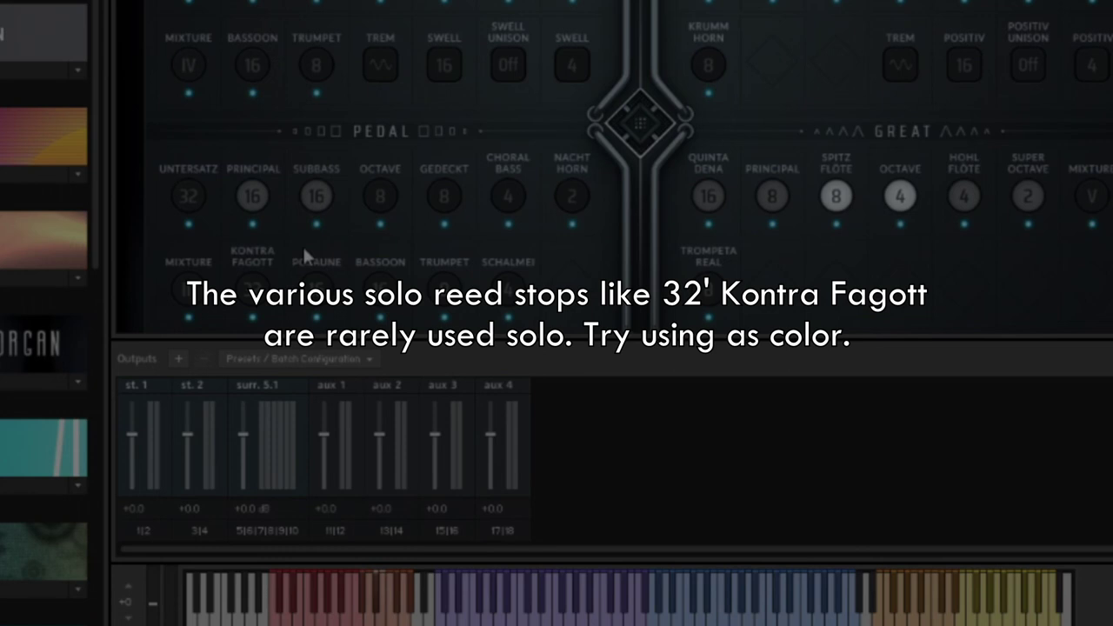
# - Combine Pedal Principal 16 and Octave 8 with Bassoon 16 as a reed color
pyautogui.click(256, 199)
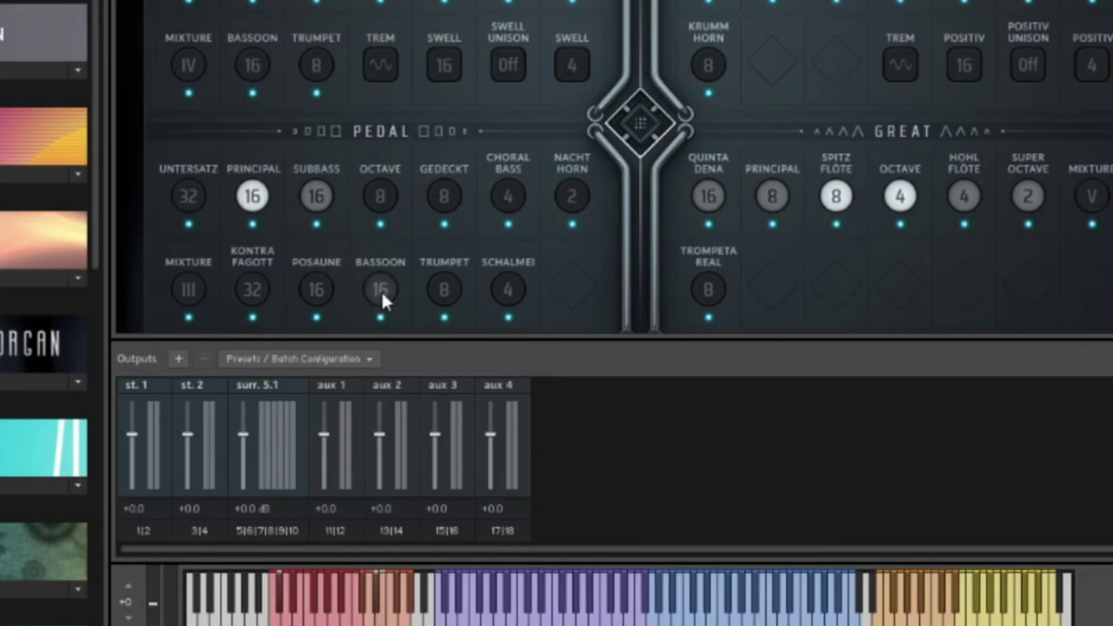
pyautogui.click(381, 289)
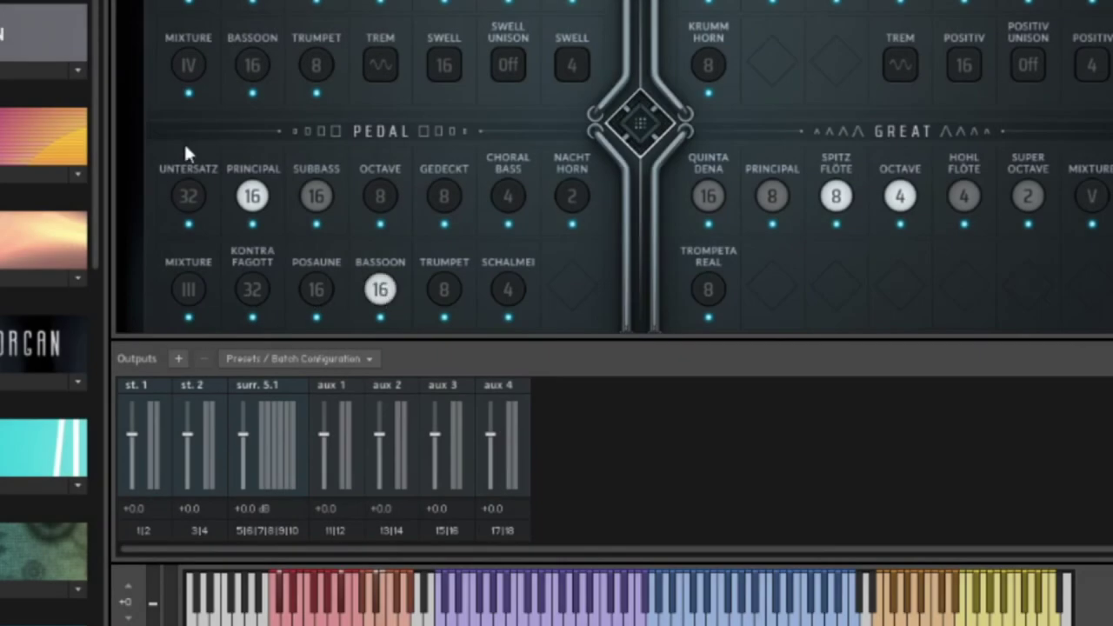
pyautogui.click(379, 195)
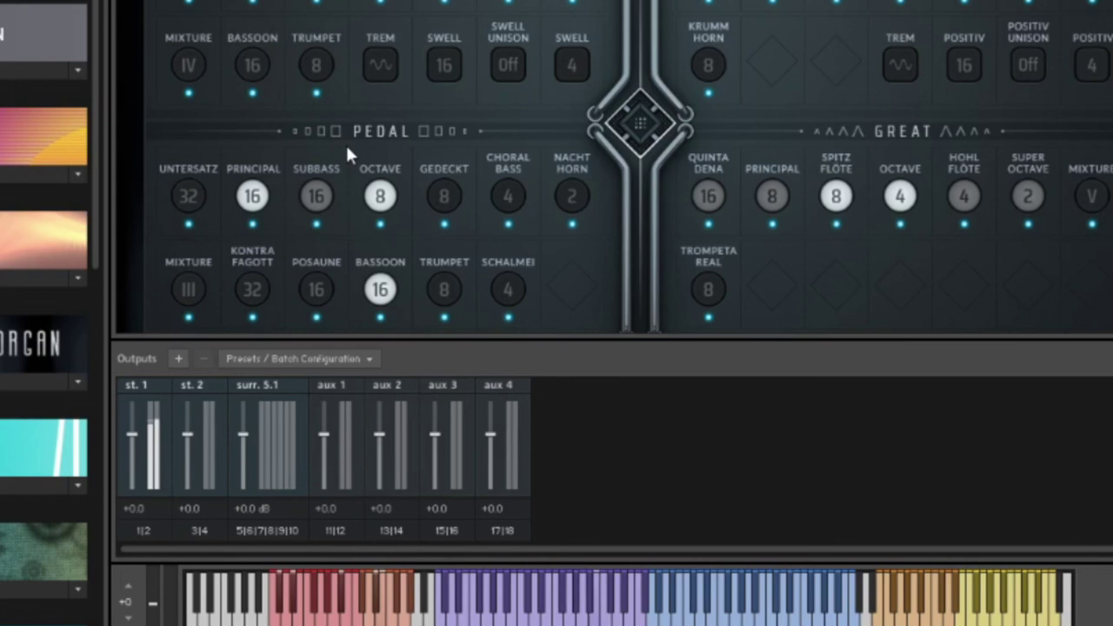
# - Replace the Pedal Bassoon 16 with Posaune 16 and add Trumpet 8 to the Principal and Octave
pyautogui.click(380, 289)
pyautogui.click(315, 292)
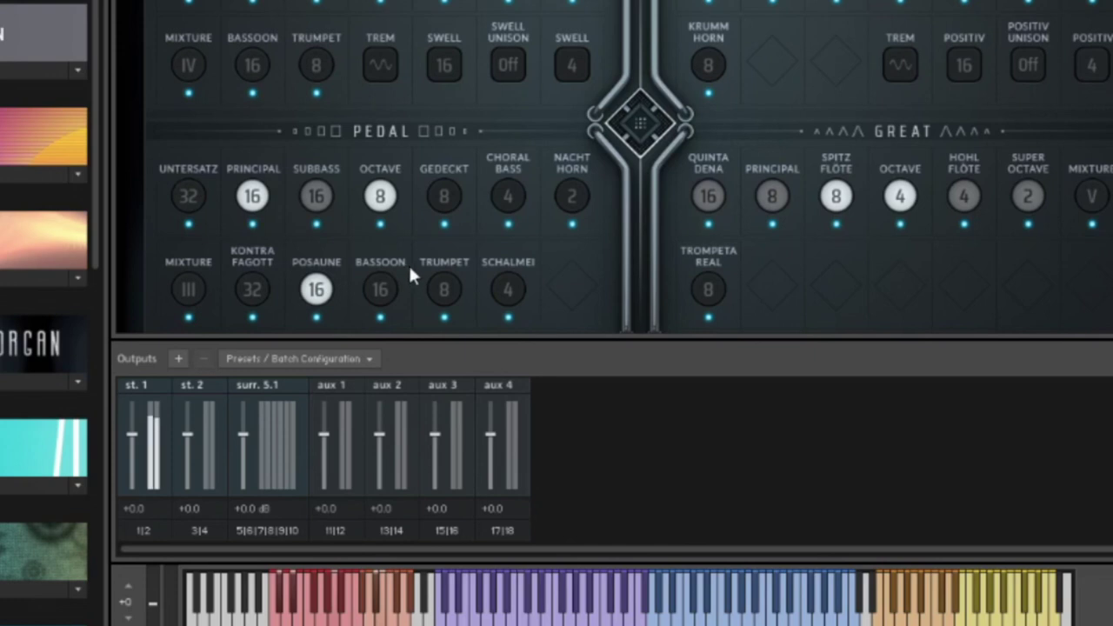
pyautogui.click(443, 290)
pyautogui.click(443, 292)
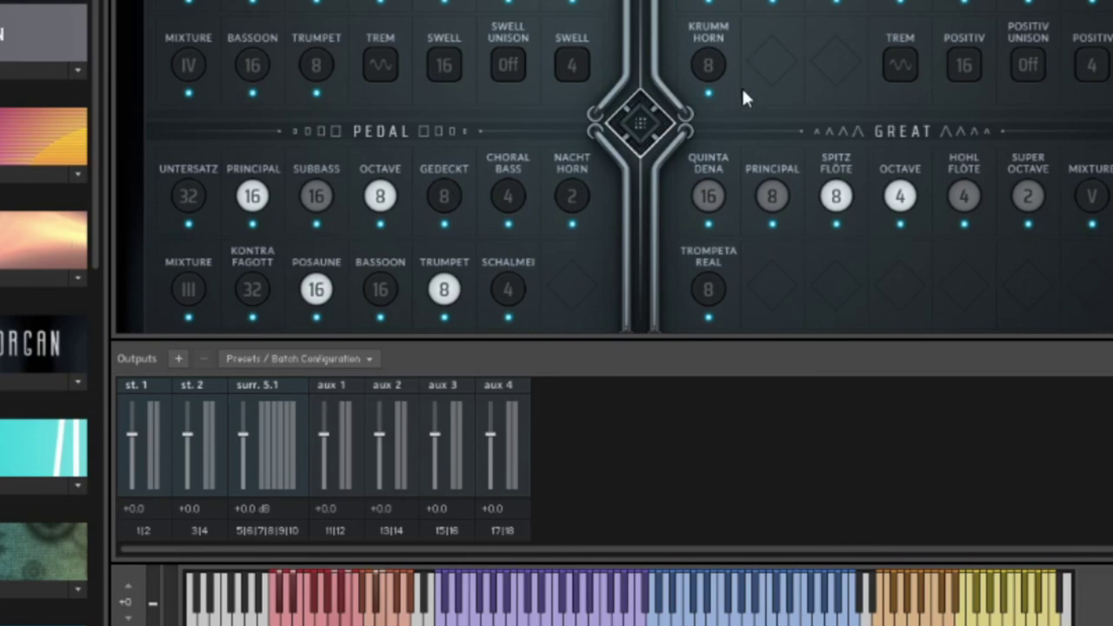
# - Replace the Pedal Posaune 16 and Trumpet 8 with Kontra Fagott 32 over the Principal and Octave
pyautogui.scroll(2, 749, 96)
pyautogui.scroll(-2, 757, 102)
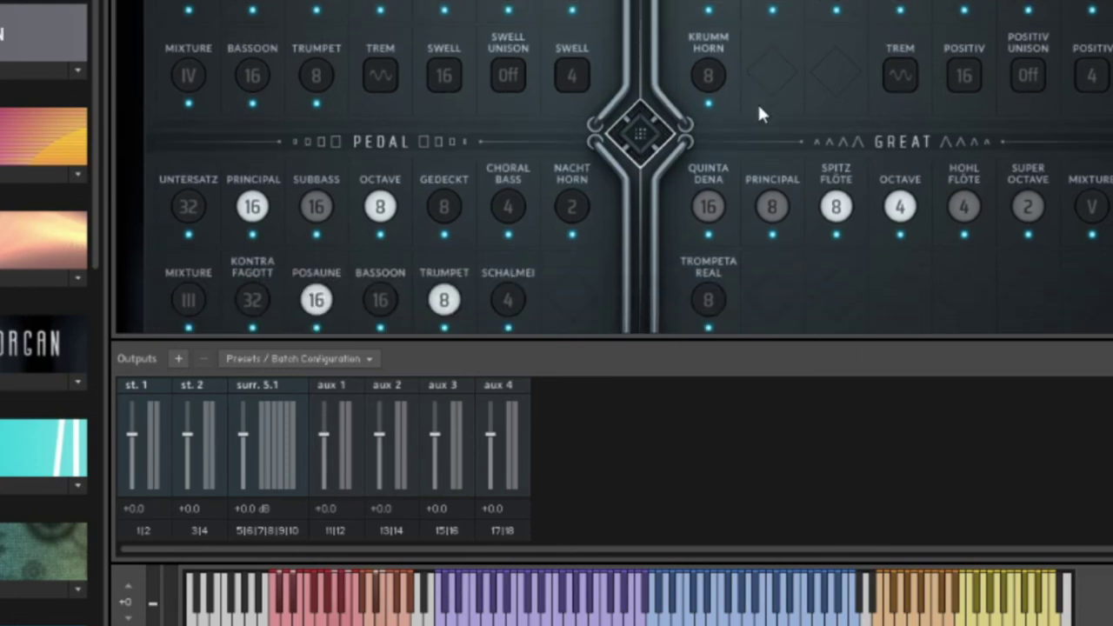
pyautogui.scroll(-1, 757, 102)
pyautogui.click(316, 269)
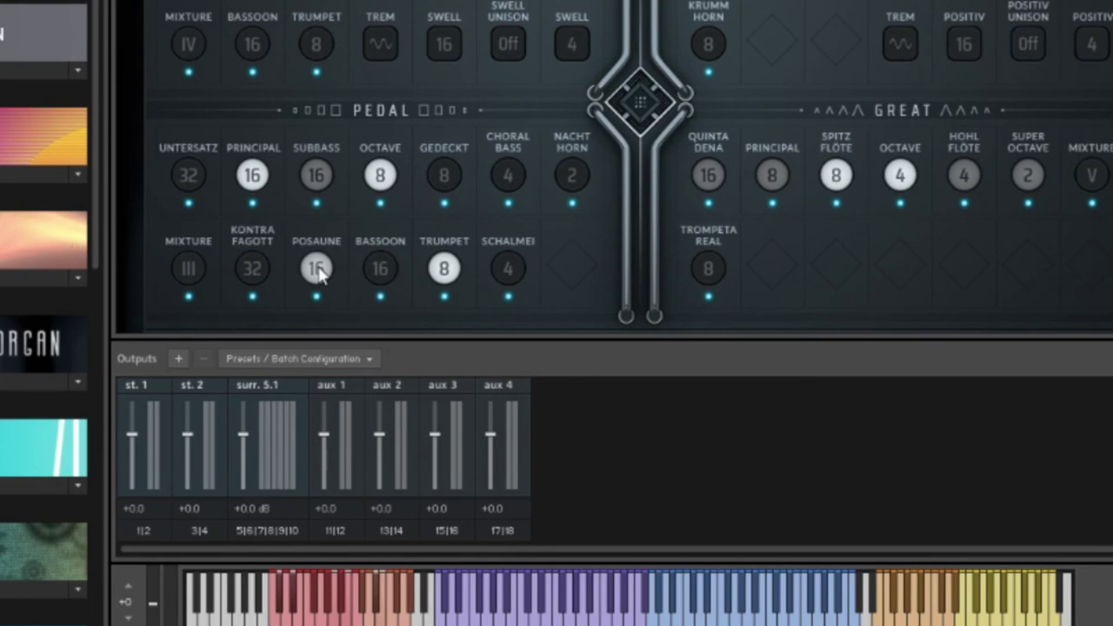
pyautogui.click(252, 268)
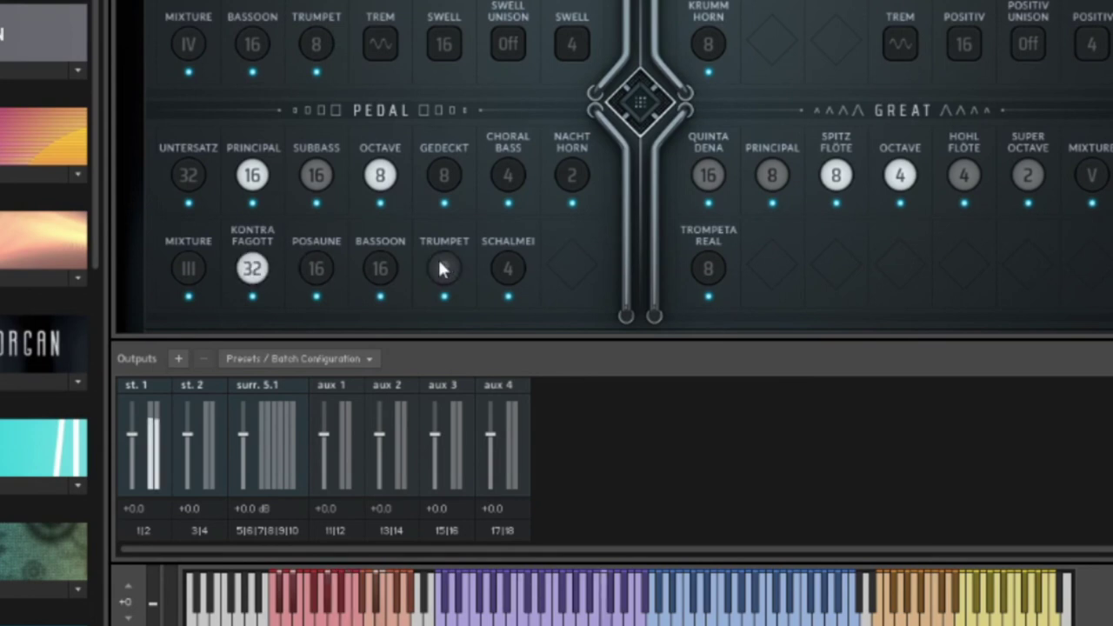
pyautogui.click(443, 267)
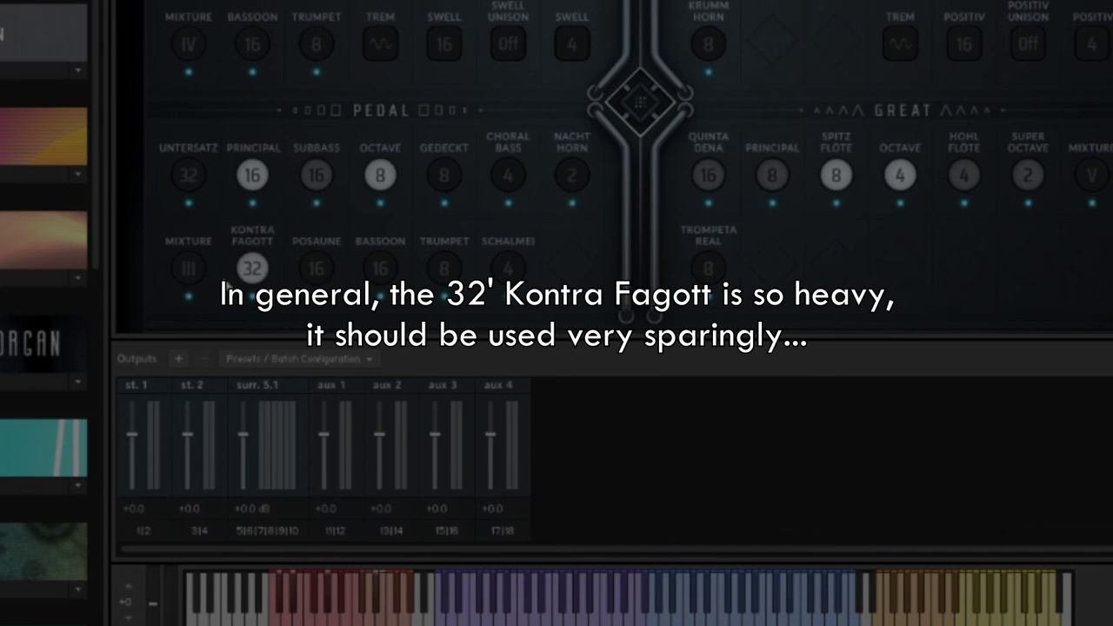
# - Remove Pedal Kontra Fagott 32, audition Schalmei 4 alone, and return to Principal 16 with Octave 8
pyautogui.click(253, 270)
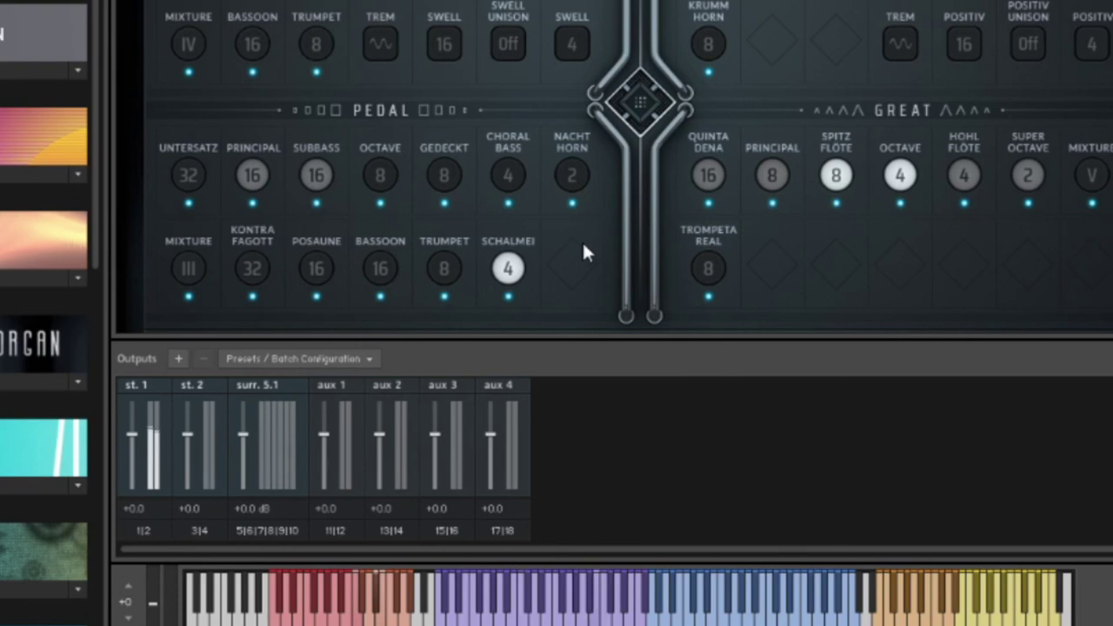
pyautogui.click(261, 173)
pyautogui.click(378, 174)
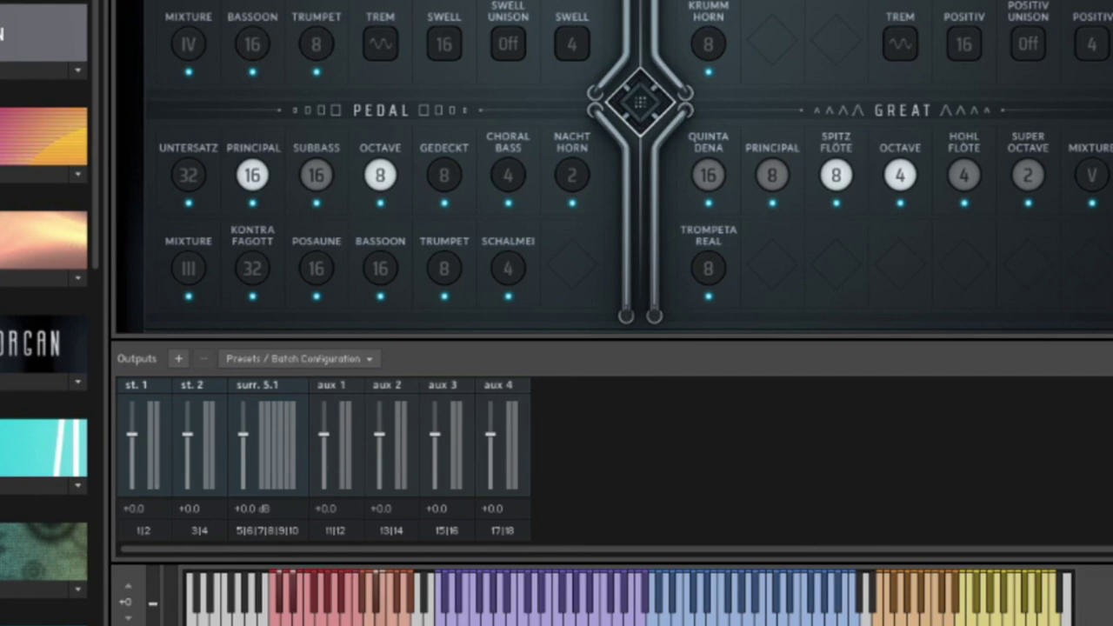
pyautogui.click(372, 169)
pyautogui.click(365, 164)
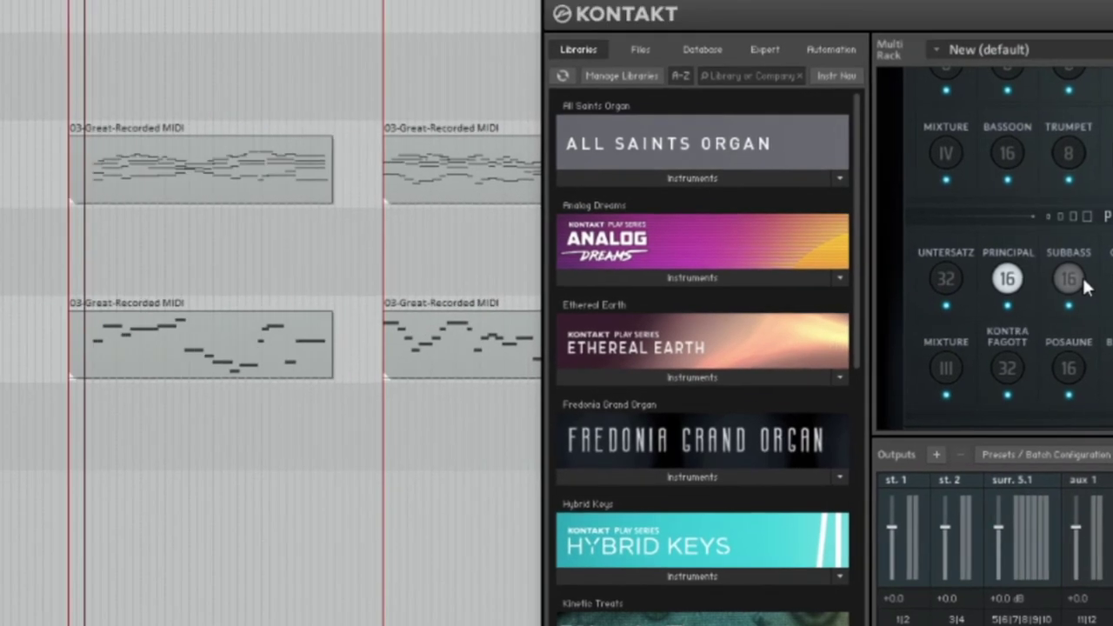
# - Compare playback of the Great chorus without and with Pedal Principal 16, leaving the Principal drawn
pyautogui.click(1008, 280)
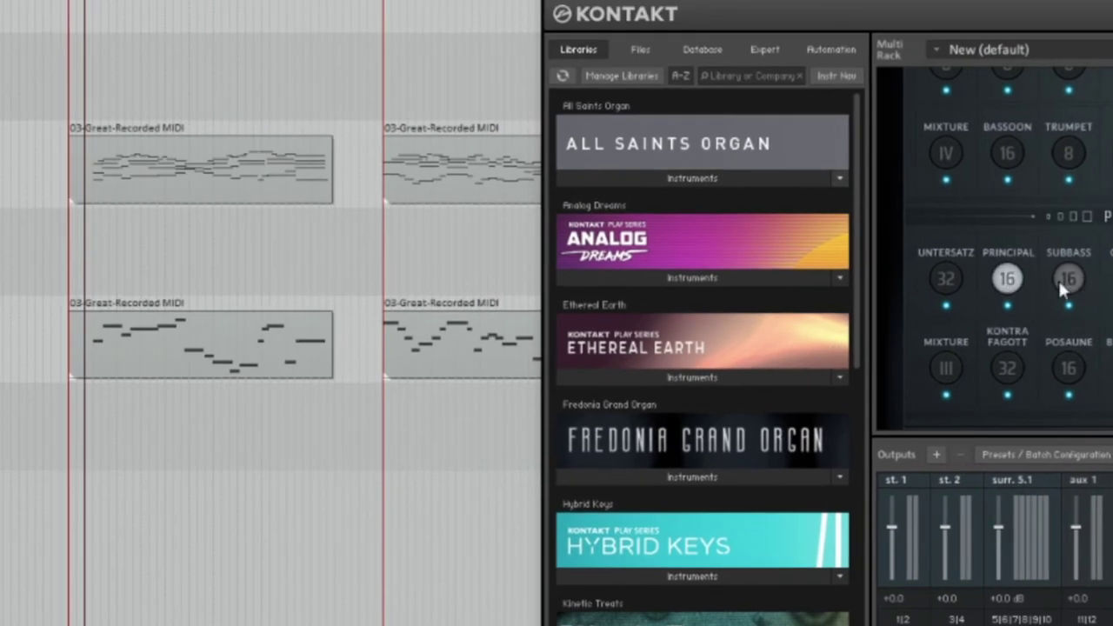
pyautogui.click(1009, 279)
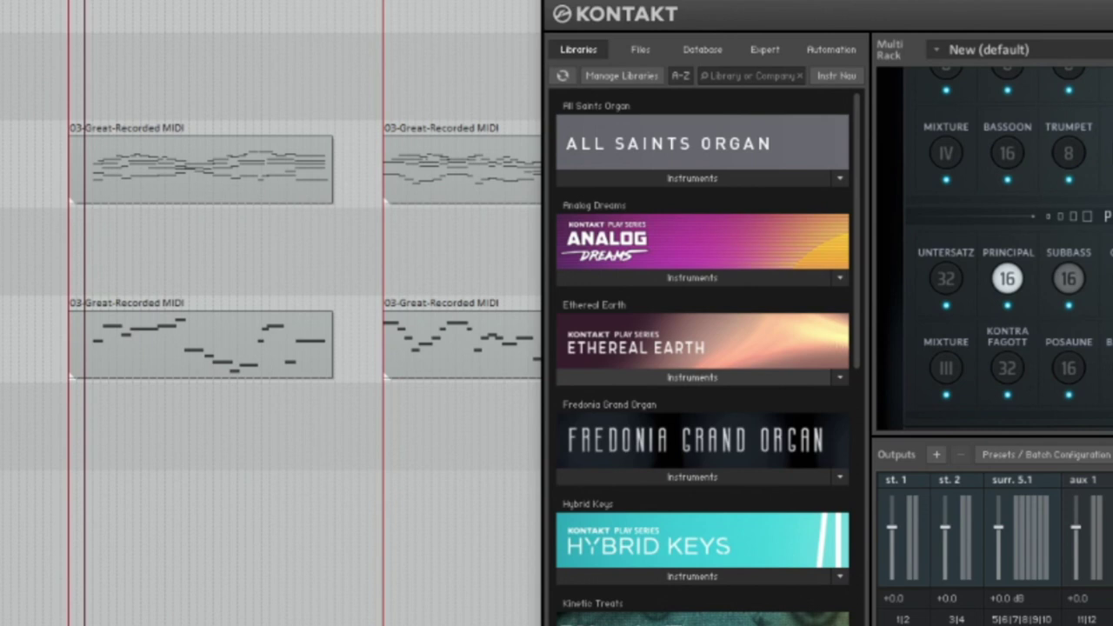
pyautogui.click(1070, 279)
pyautogui.press('space')
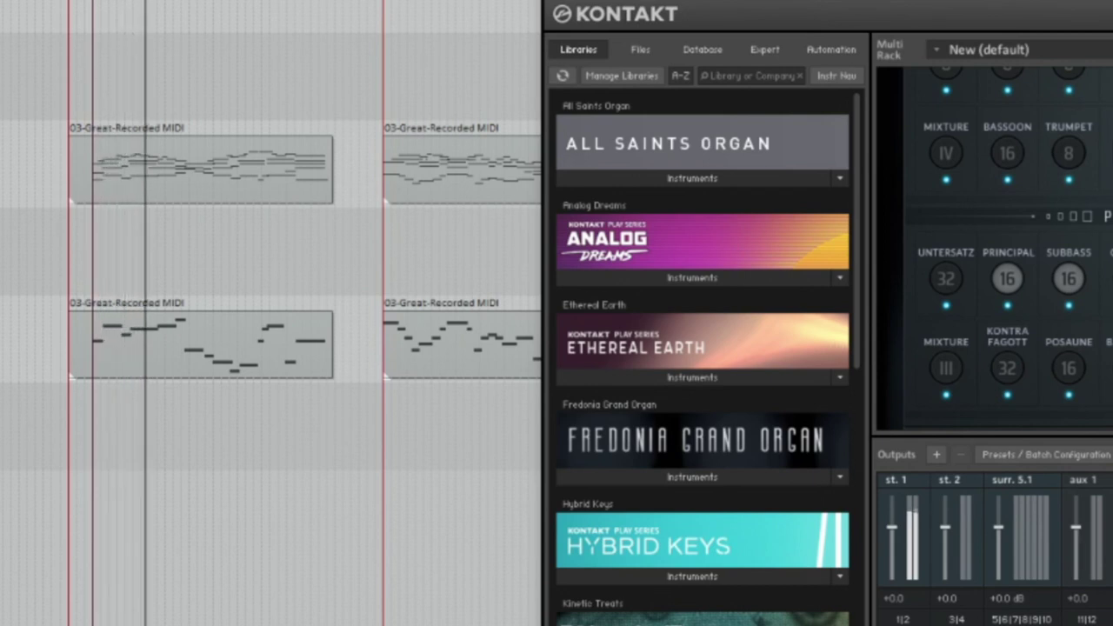
pyautogui.press('space')
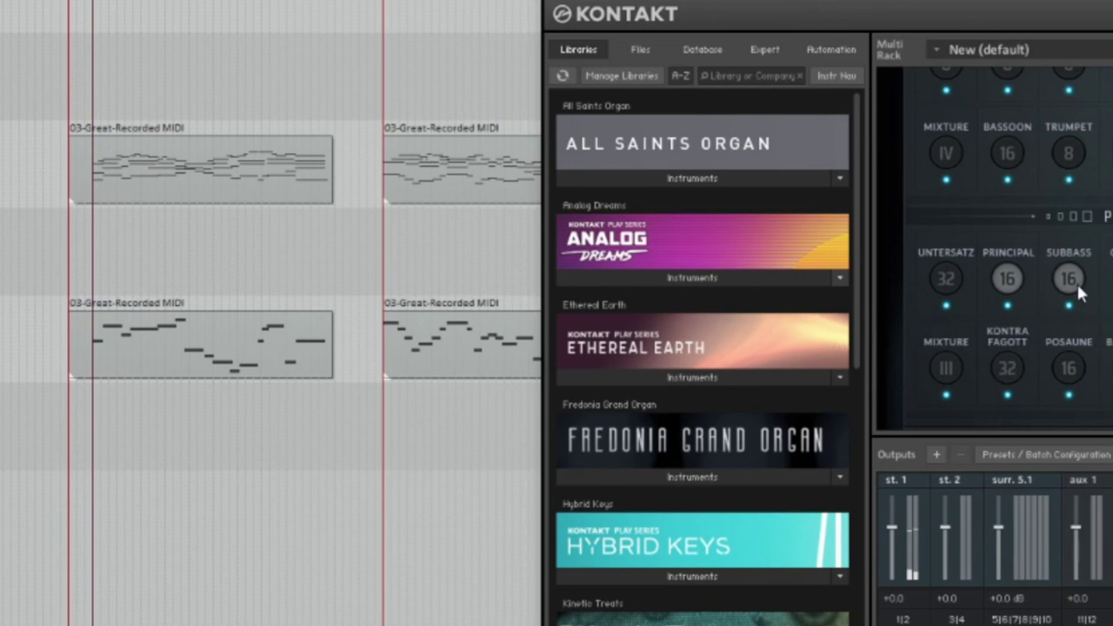
pyautogui.click(1007, 278)
pyautogui.press('space')
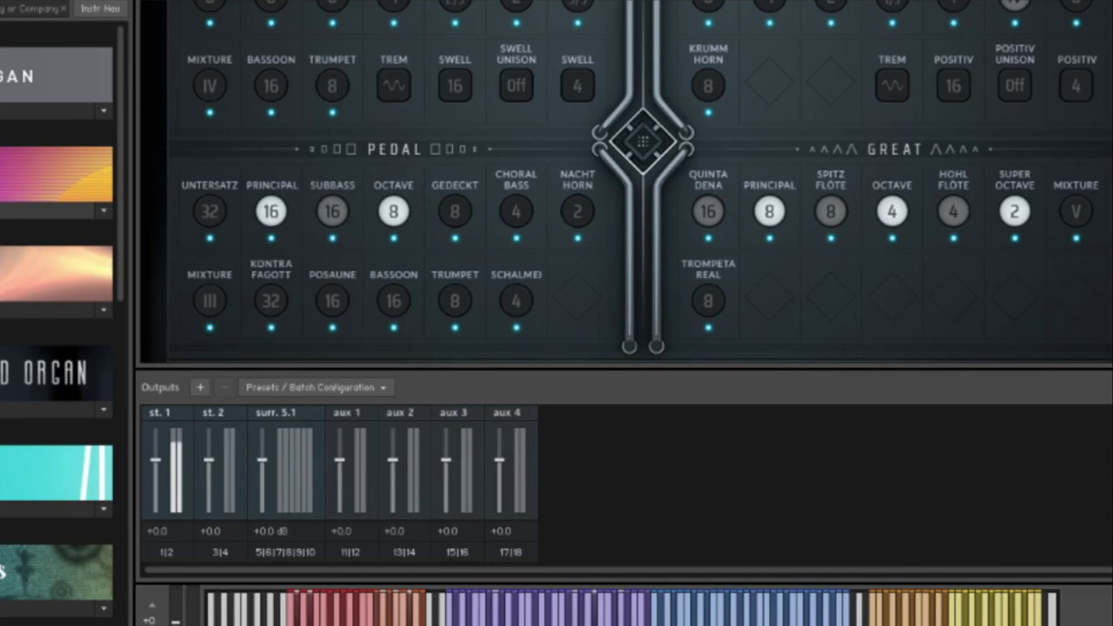
# - Try Great Quintadena 16 in place of Pedal Principal 16, and restore the Pedal stop
pyautogui.click(271, 211)
pyautogui.click(707, 212)
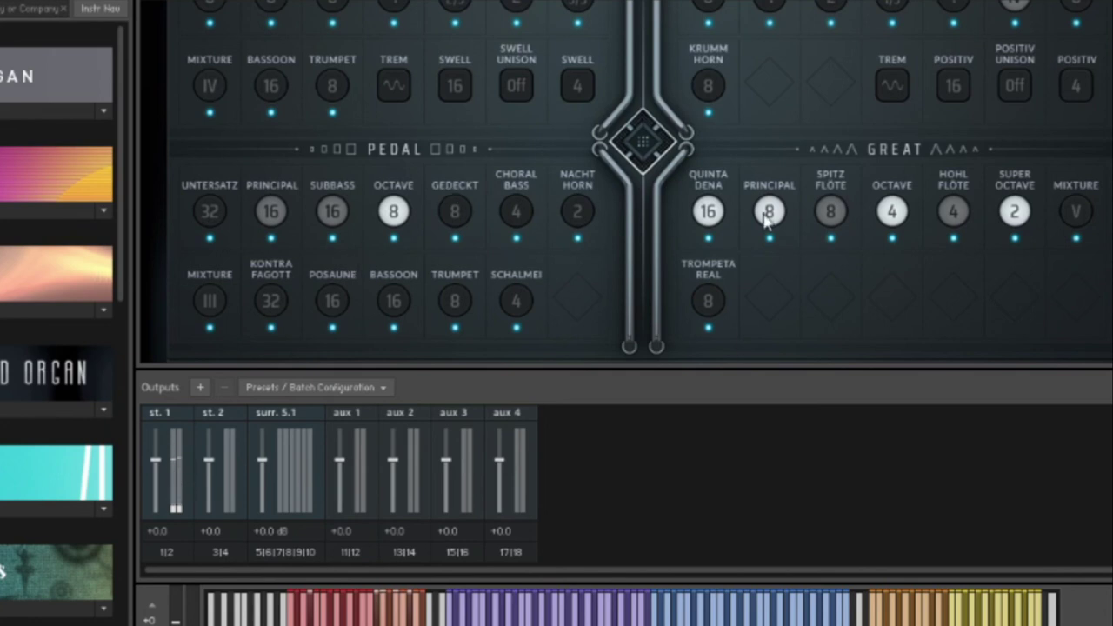
pyautogui.click(704, 214)
pyautogui.click(269, 212)
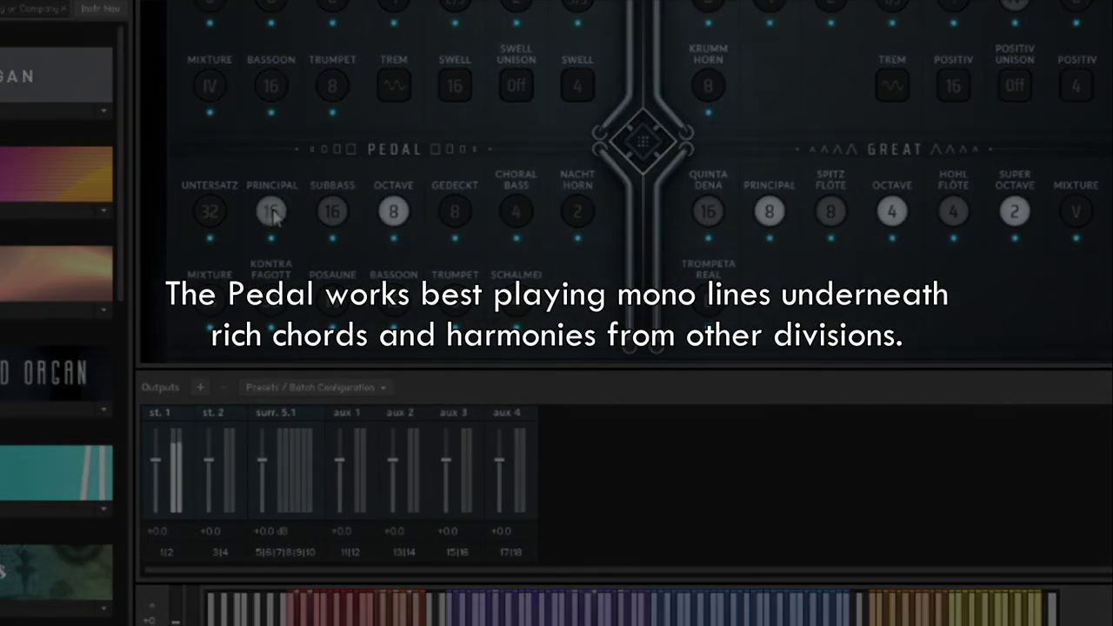
# - Replace the principals with Great Spitzflöte 8 and Hohlflöte 4 over Pedal Subbass 16 and Gedeckt 8
pyautogui.click(273, 215)
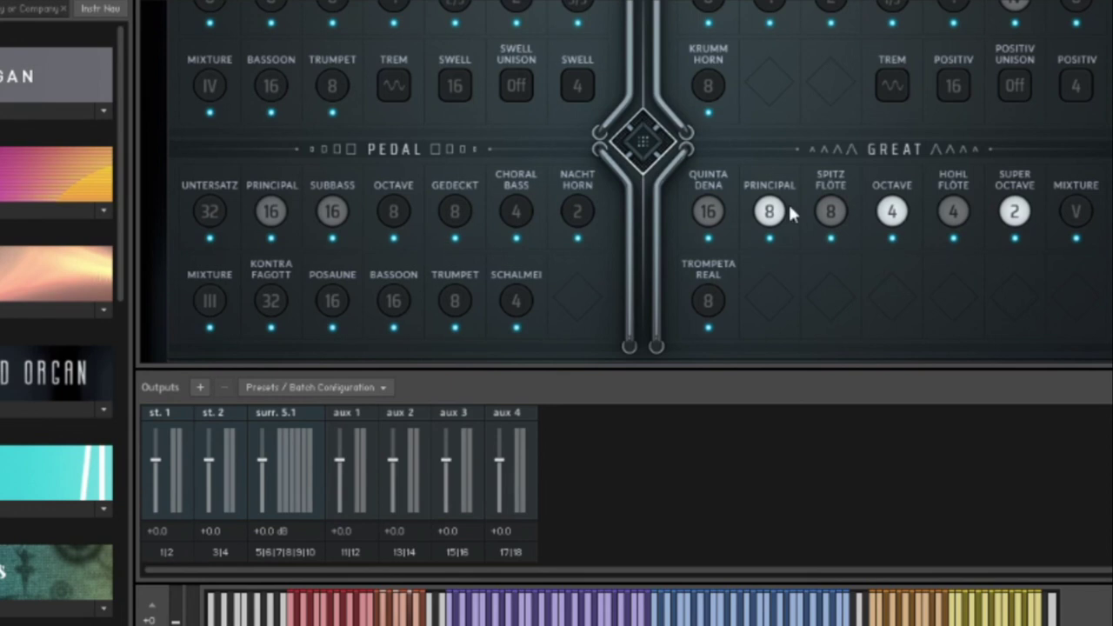
pyautogui.click(791, 213)
pyautogui.click(883, 208)
pyautogui.click(941, 221)
pyautogui.click(332, 211)
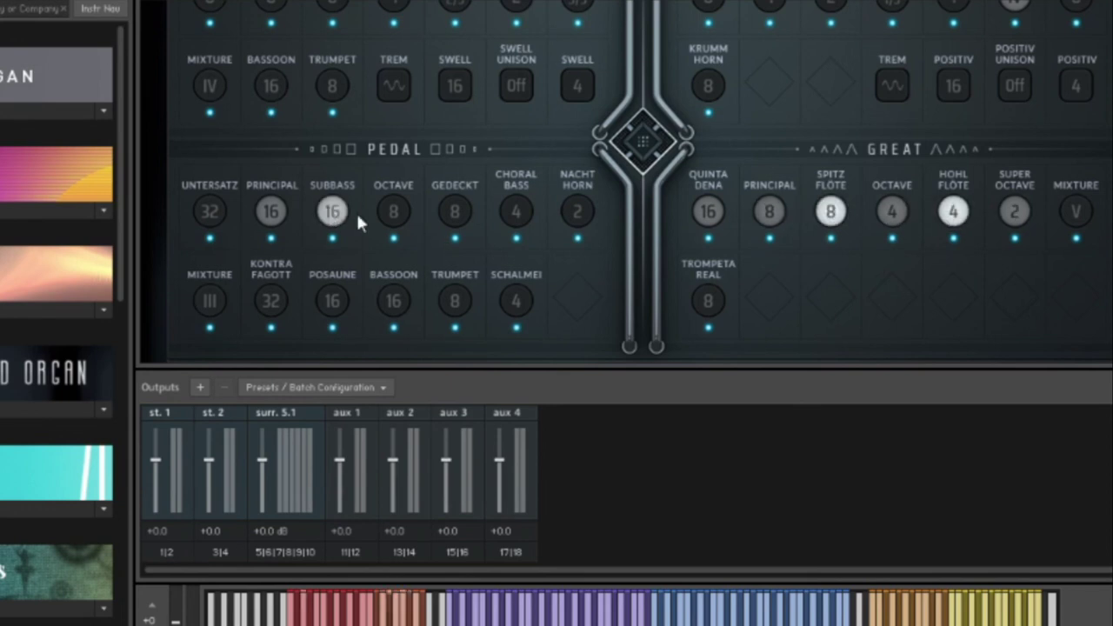
pyautogui.click(450, 211)
# - Audition the Great flutes without Pedal Subbass 16 and Gedeckt 8, and bring both Pedal stops back in
pyautogui.click(332, 211)
pyautogui.click(454, 212)
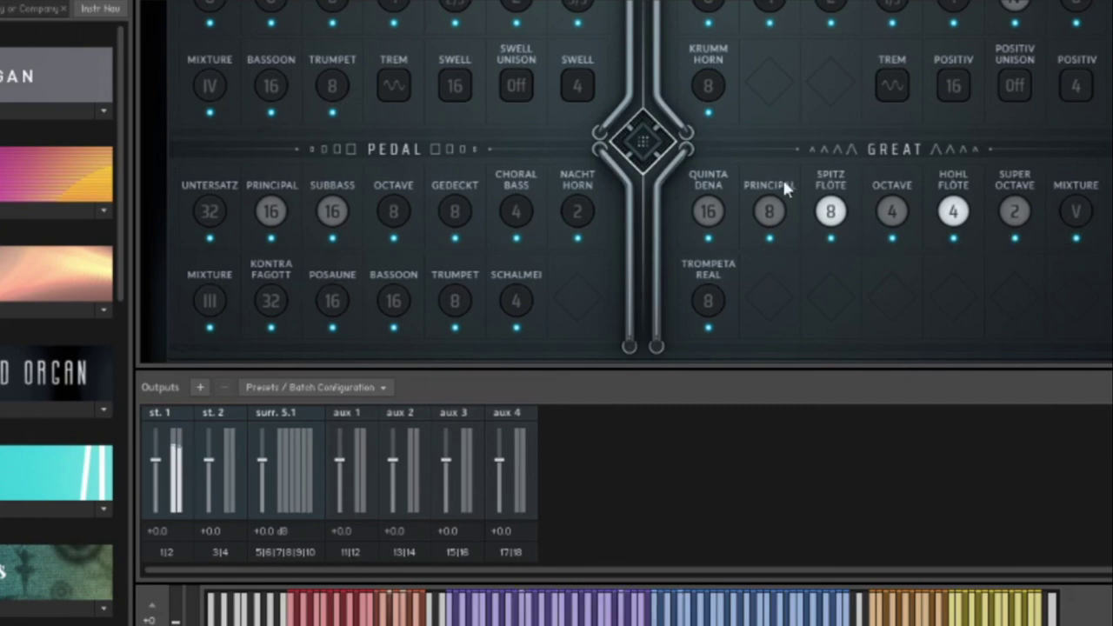
pyautogui.click(329, 214)
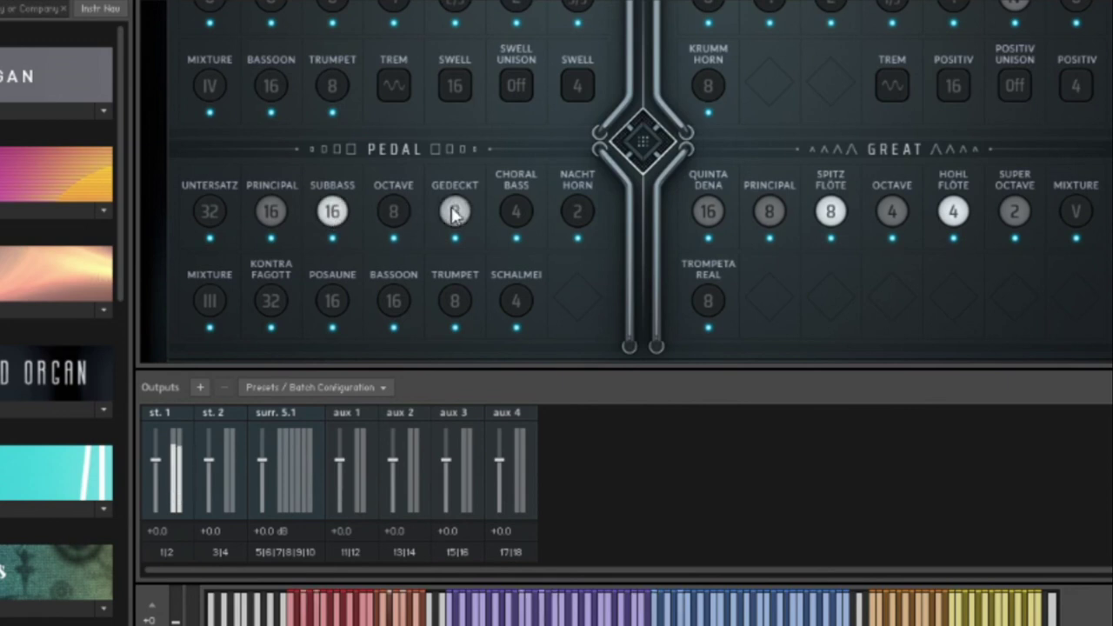
pyautogui.click(455, 214)
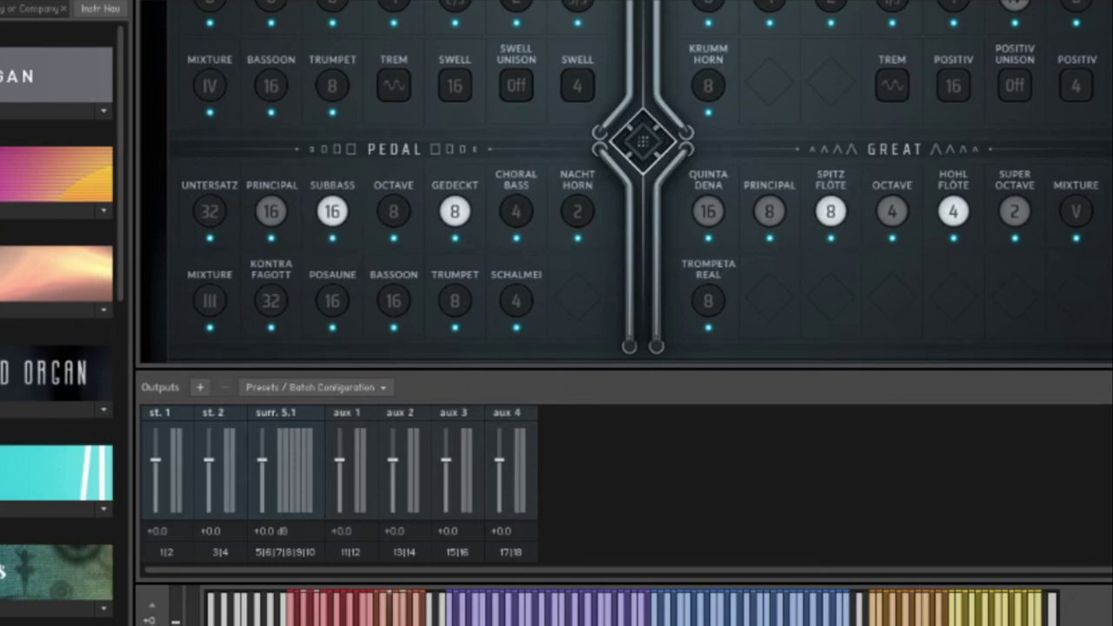
# - Add Quintadena 16, Principal 8 and Octave 4 to the flutes on the Great
pyautogui.click(708, 211)
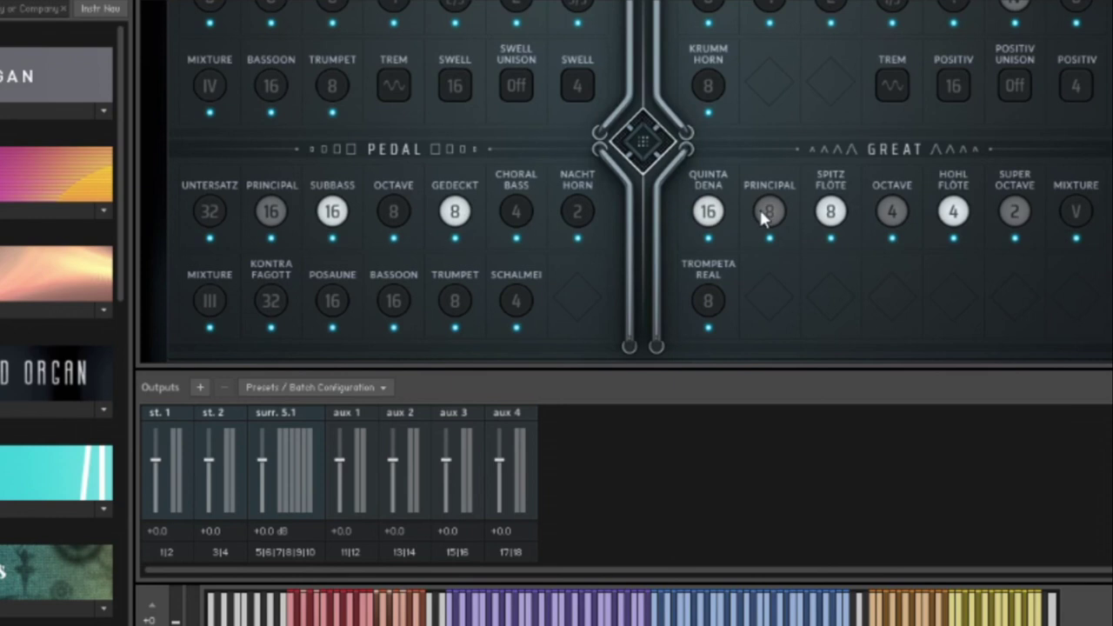
pyautogui.click(768, 211)
pyautogui.click(885, 211)
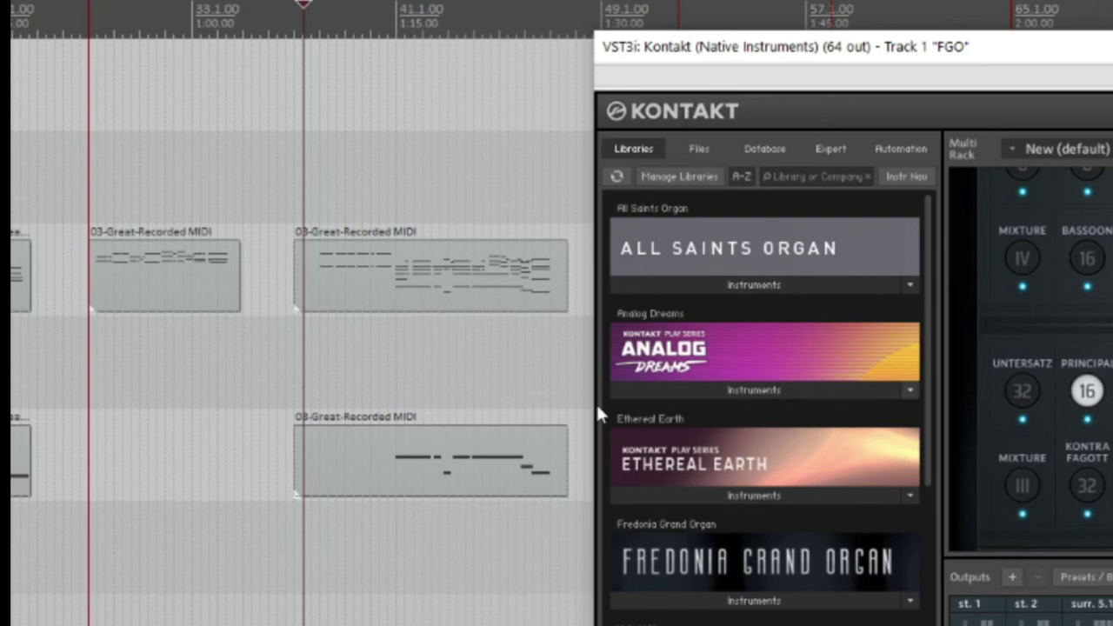
# - Play from just before measure 41 and add Choralbass 4, Nachthorn 2 and Mixture III to the Pedal
pyautogui.click(379, 22)
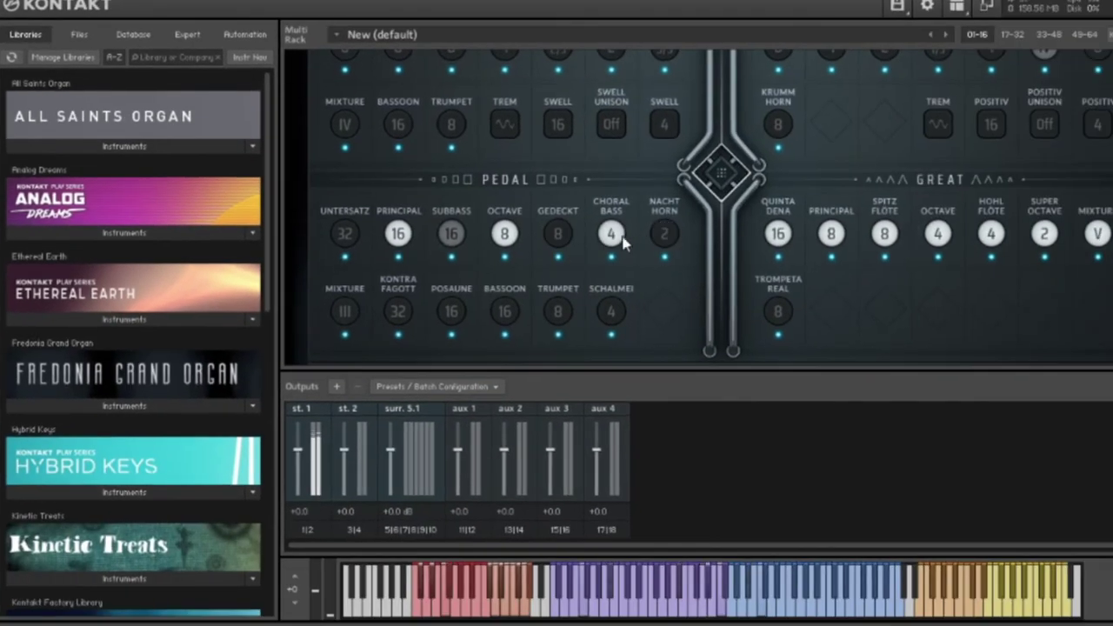
pyautogui.click(617, 237)
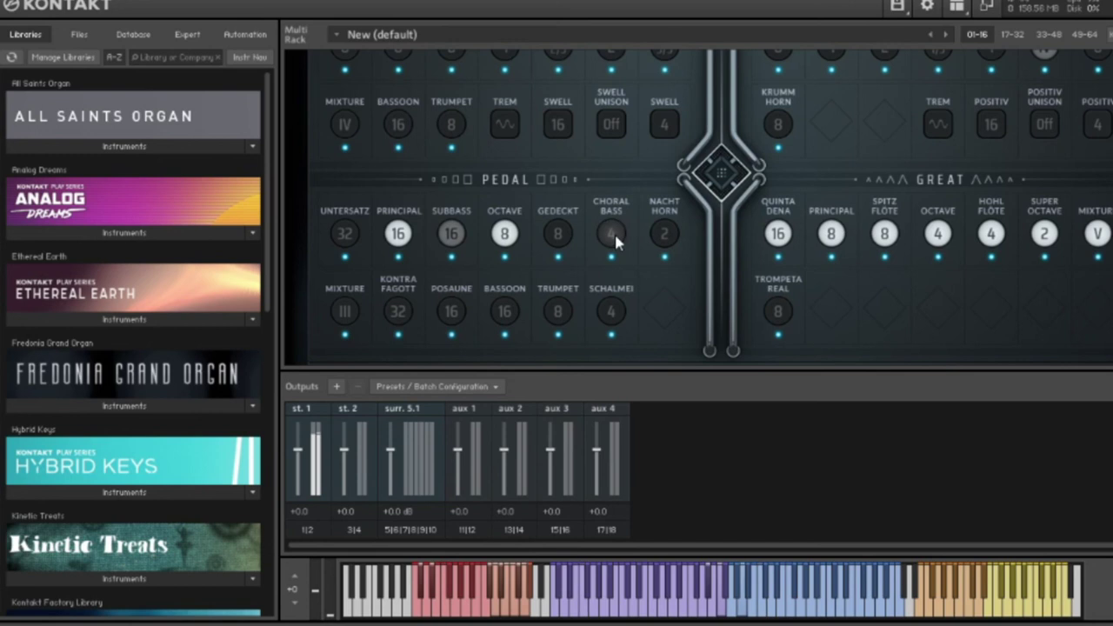
pyautogui.click(614, 238)
pyautogui.click(665, 234)
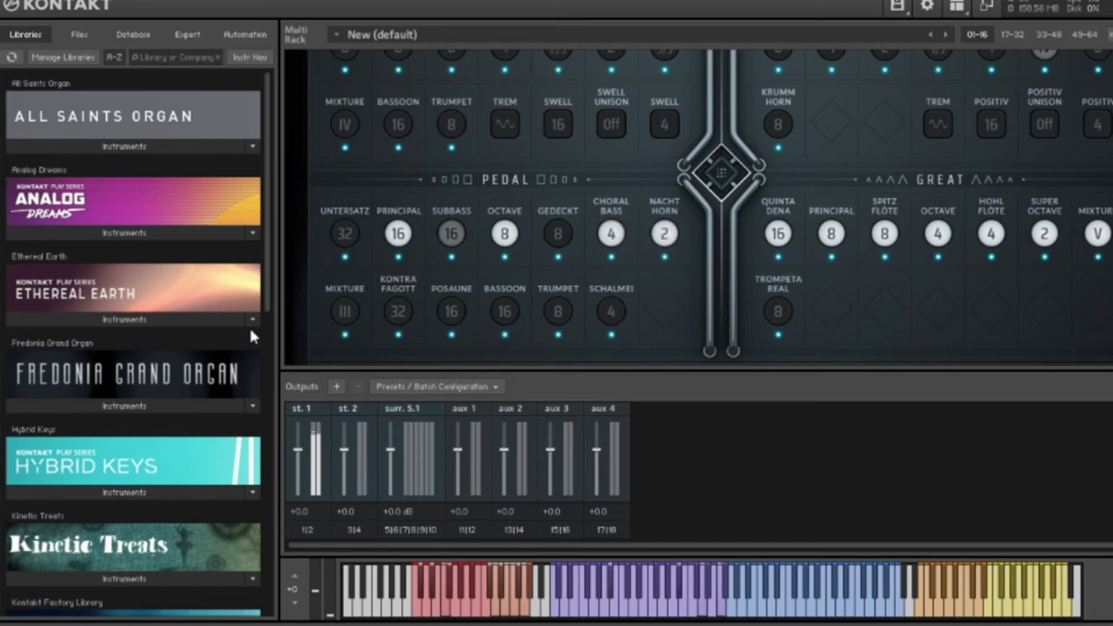
pyautogui.click(344, 315)
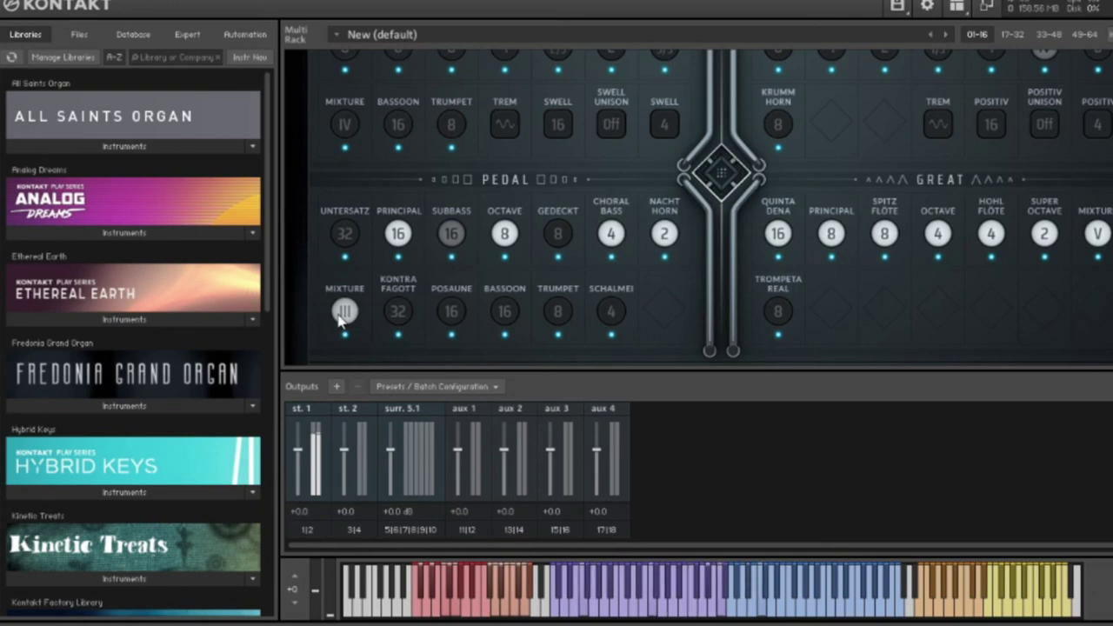
pyautogui.click(343, 315)
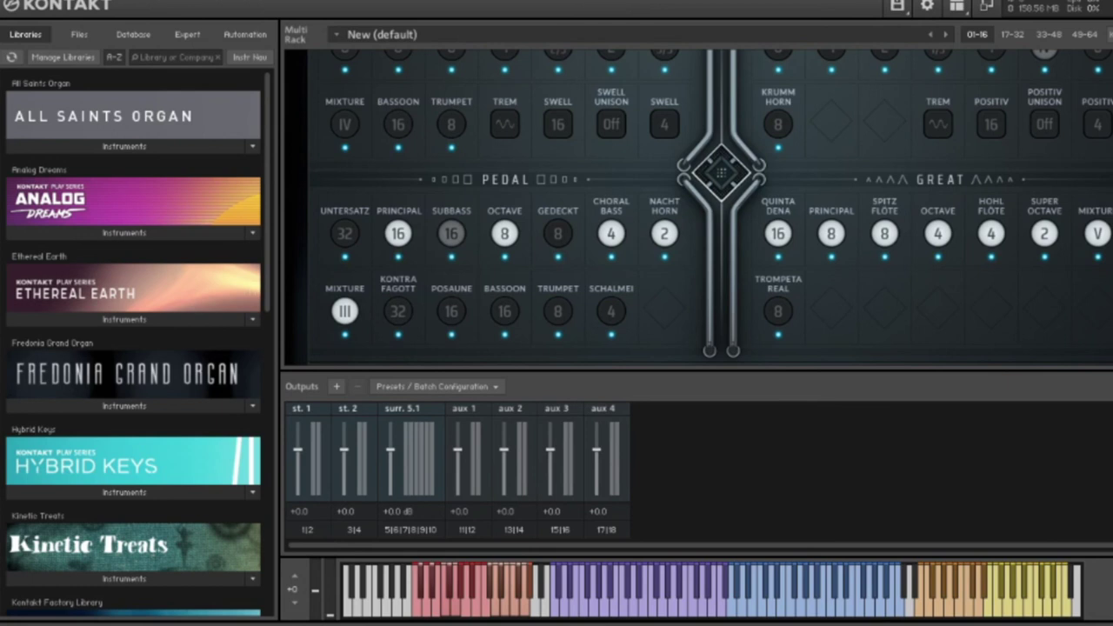
# - Turn off all the drawn Great stops, from Quintadena 16 through Mixture V
pyautogui.click(778, 233)
pyautogui.click(831, 233)
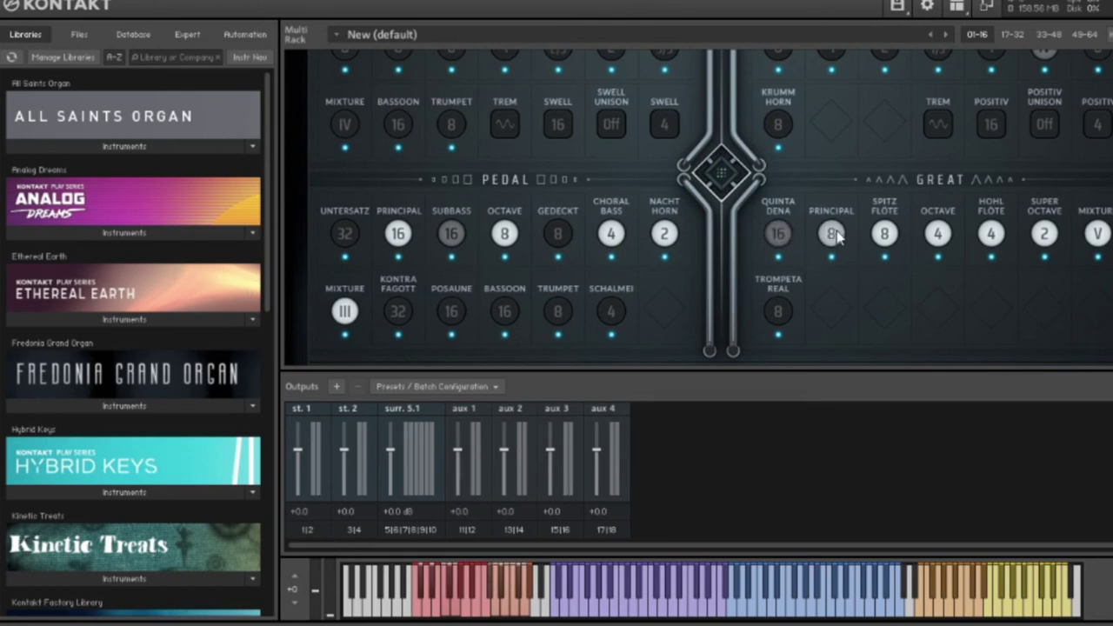
pyautogui.click(876, 235)
pyautogui.click(938, 233)
pyautogui.click(991, 233)
pyautogui.click(1044, 233)
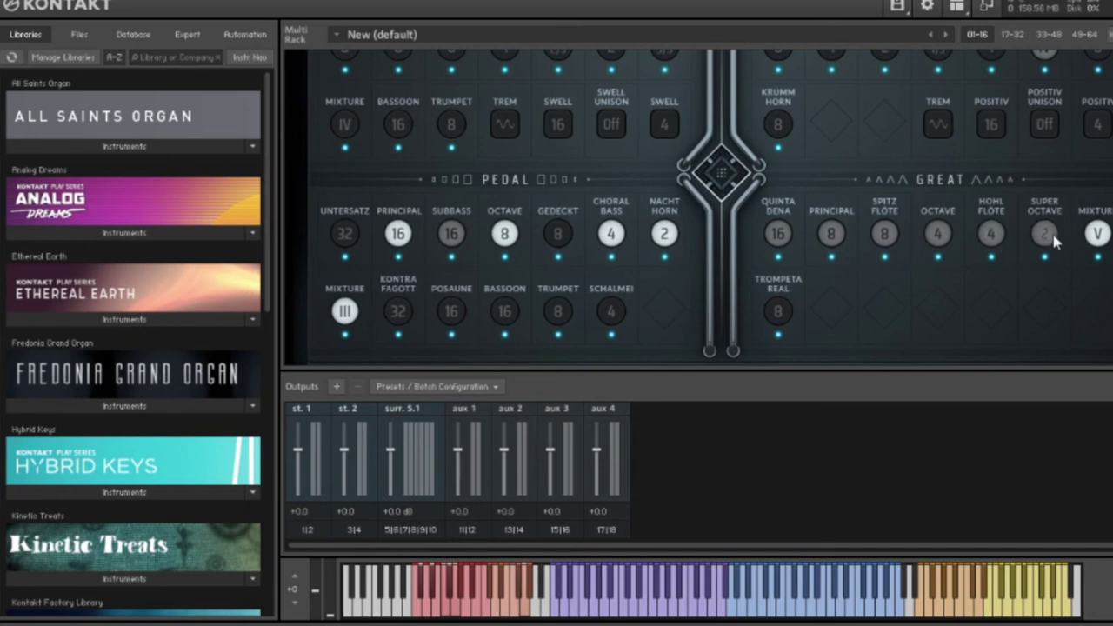
pyautogui.click(1094, 235)
# - Draw Swell Viola 8, Celeste 8 and Gemshorn 4, and turn off Pedal Principal 16 and Octave 8
pyautogui.scroll(2, 489, 169)
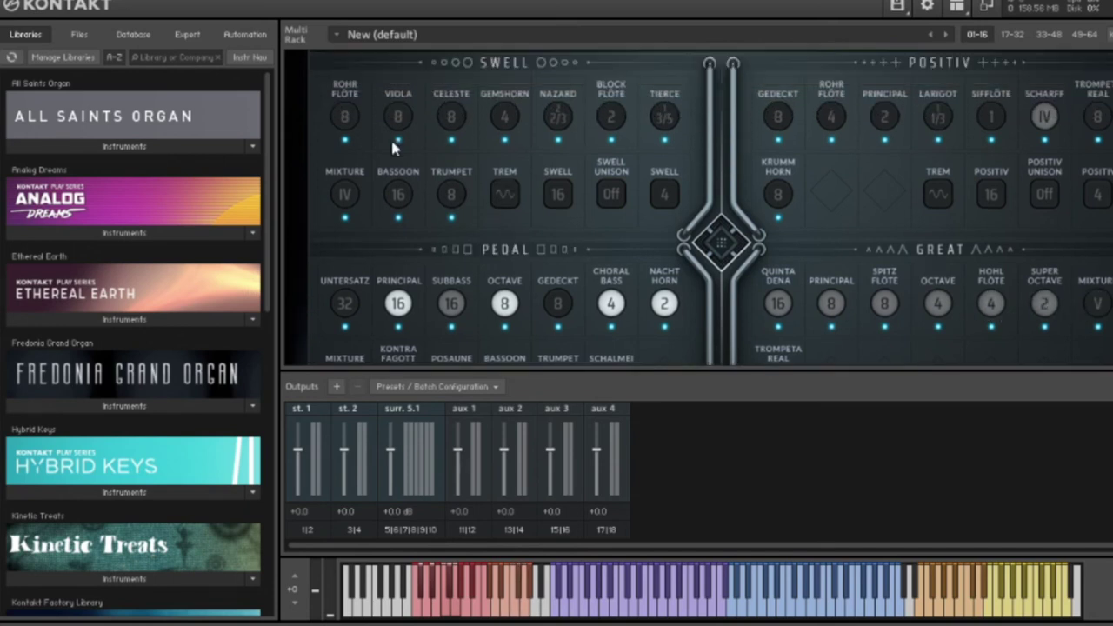
pyautogui.click(398, 118)
pyautogui.click(451, 117)
pyautogui.click(504, 117)
pyautogui.click(397, 304)
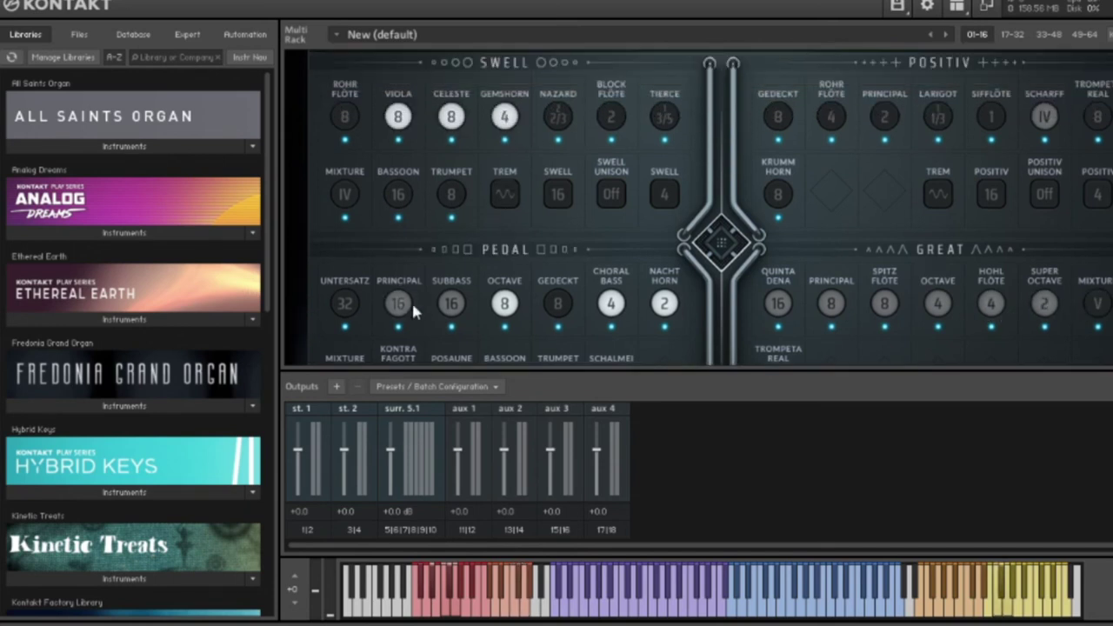
pyautogui.click(504, 303)
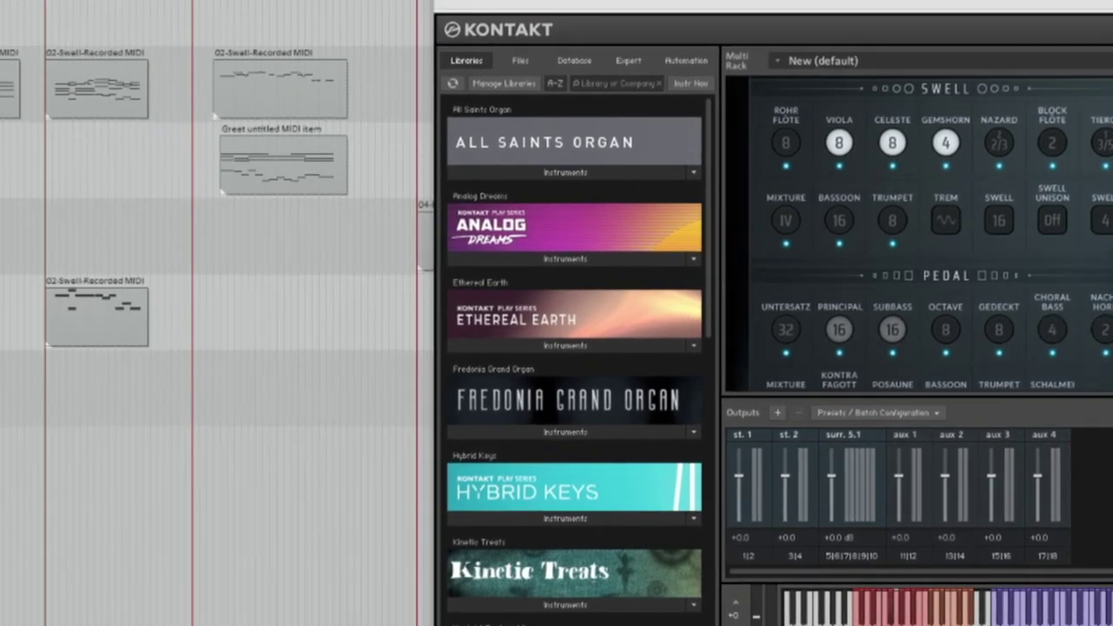
# - Add Pedal Gedeckt 8 beneath the Swell strings, and switch Pedal Subbass 16 off and back on
pyautogui.scroll(1, 1001, 223)
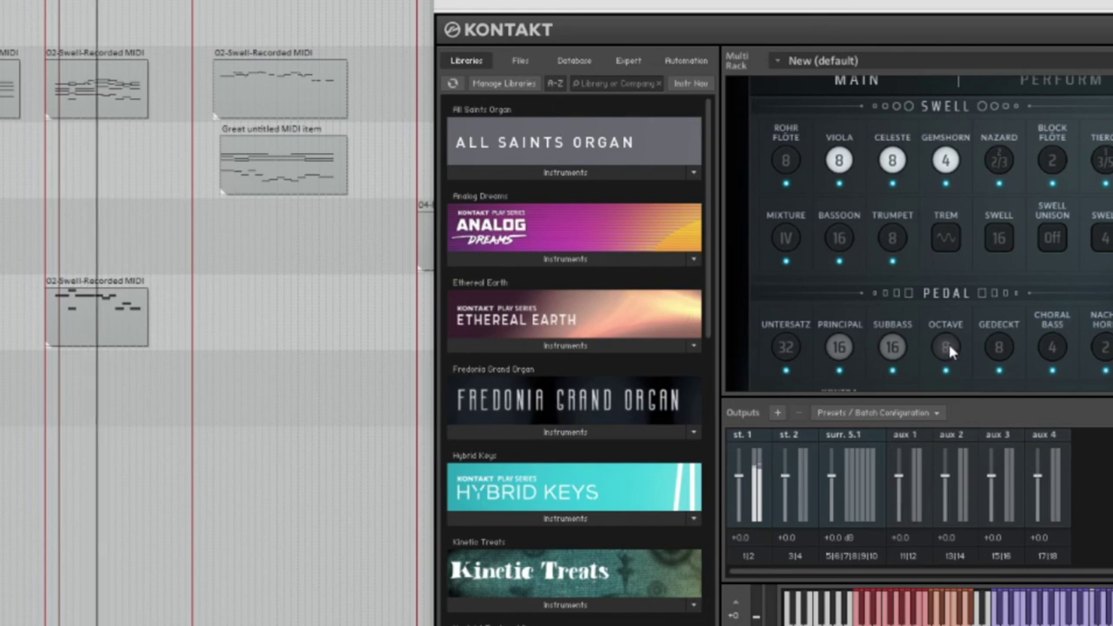
pyautogui.click(1000, 347)
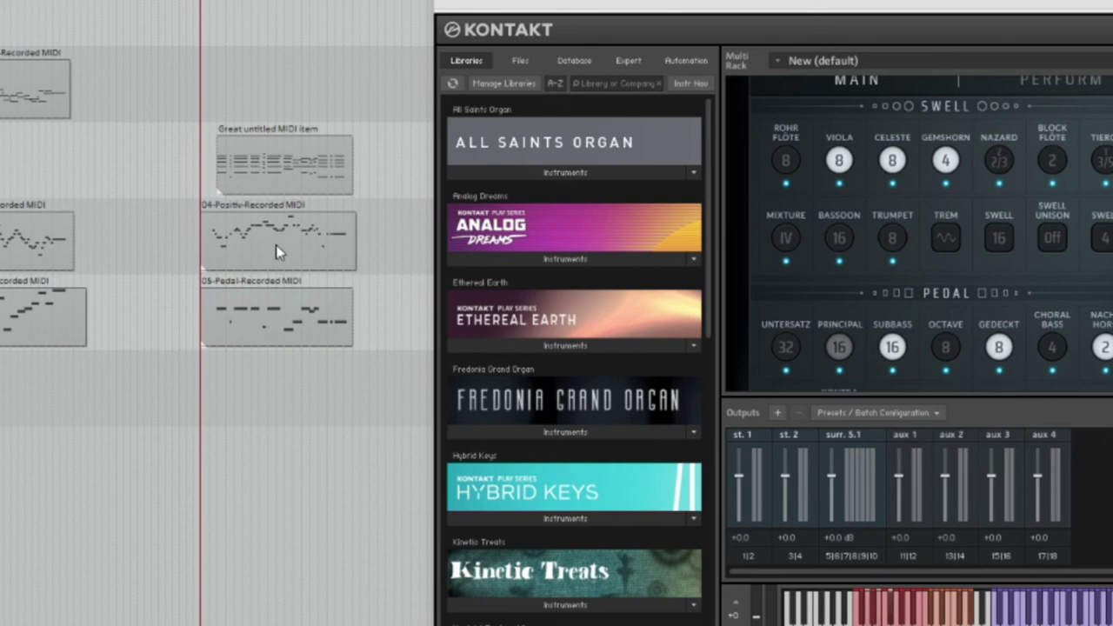
pyautogui.click(896, 346)
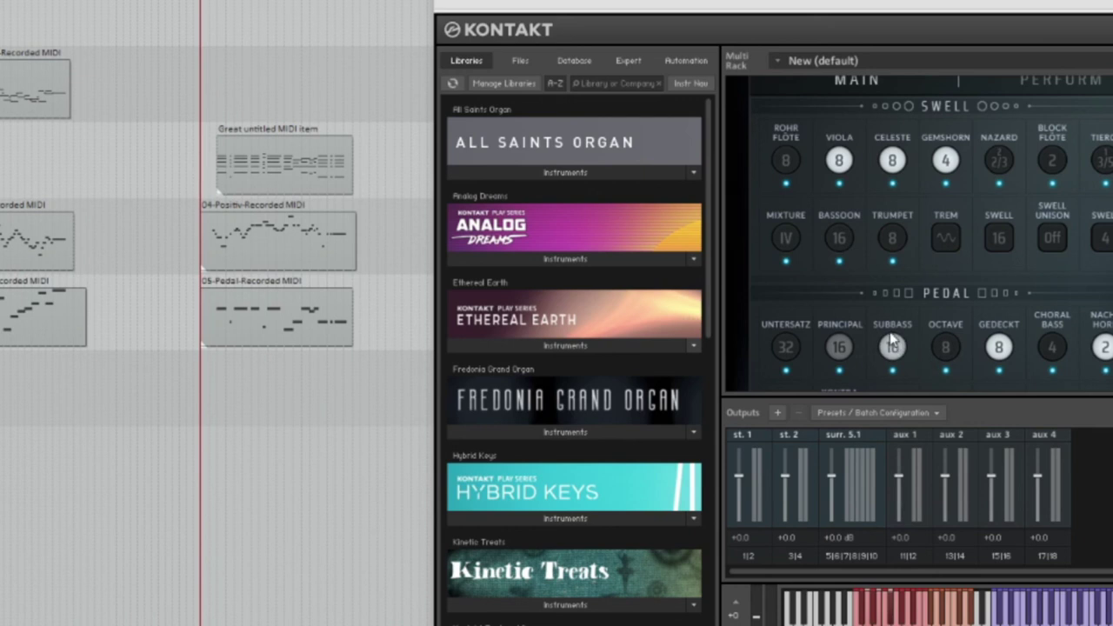
pyautogui.click(891, 341)
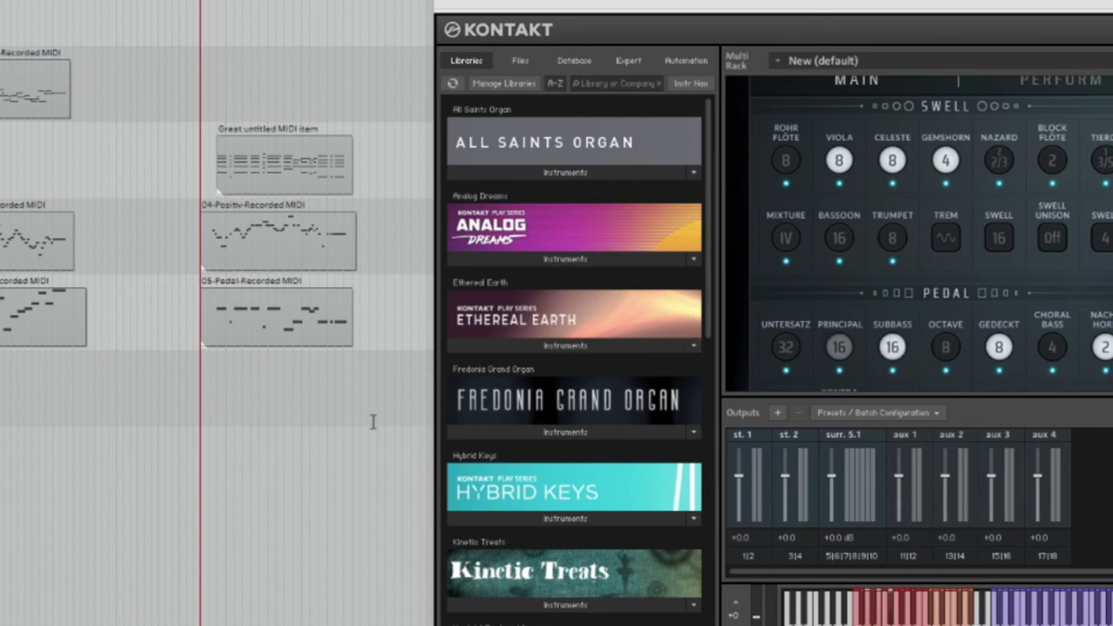